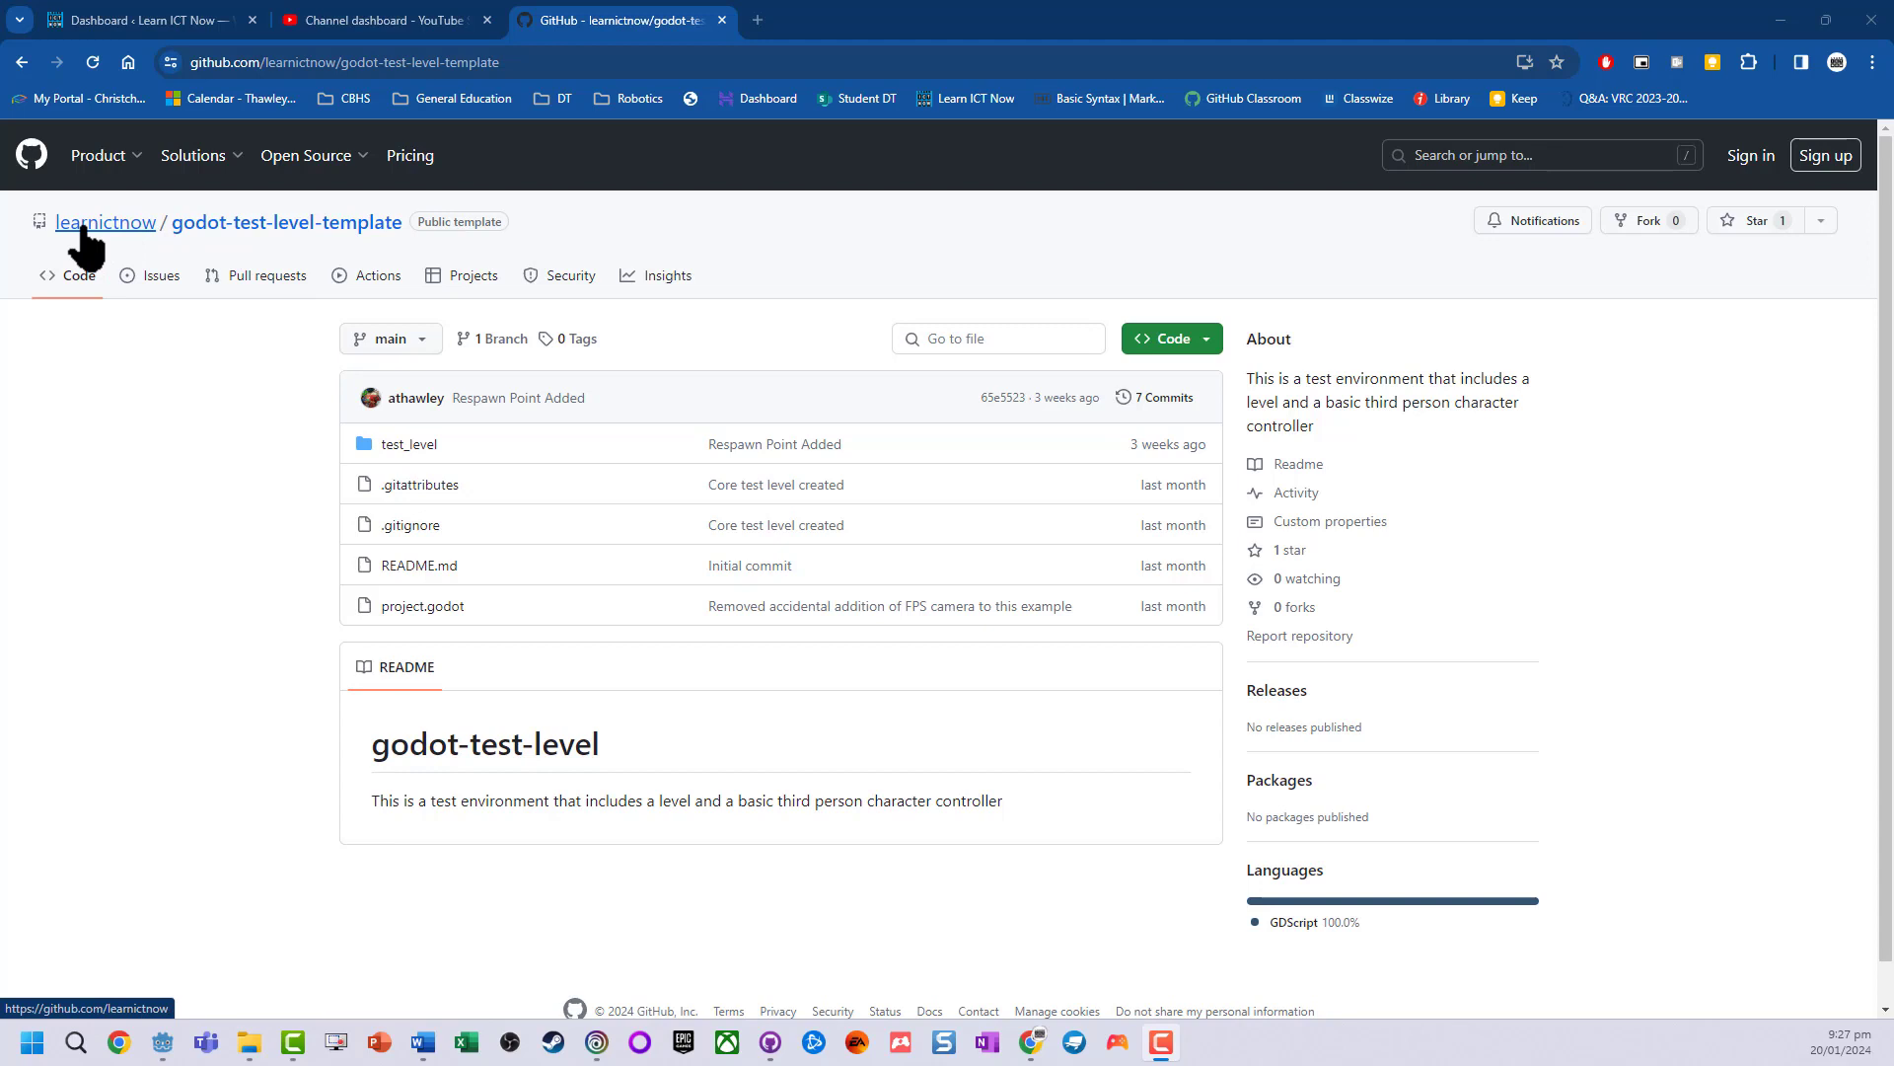
Browse the Learn ICT Now organisation page and the godot-test-level-template repository's clone options.
{"action": "mouse_move", "coordinate": [135, 234]}
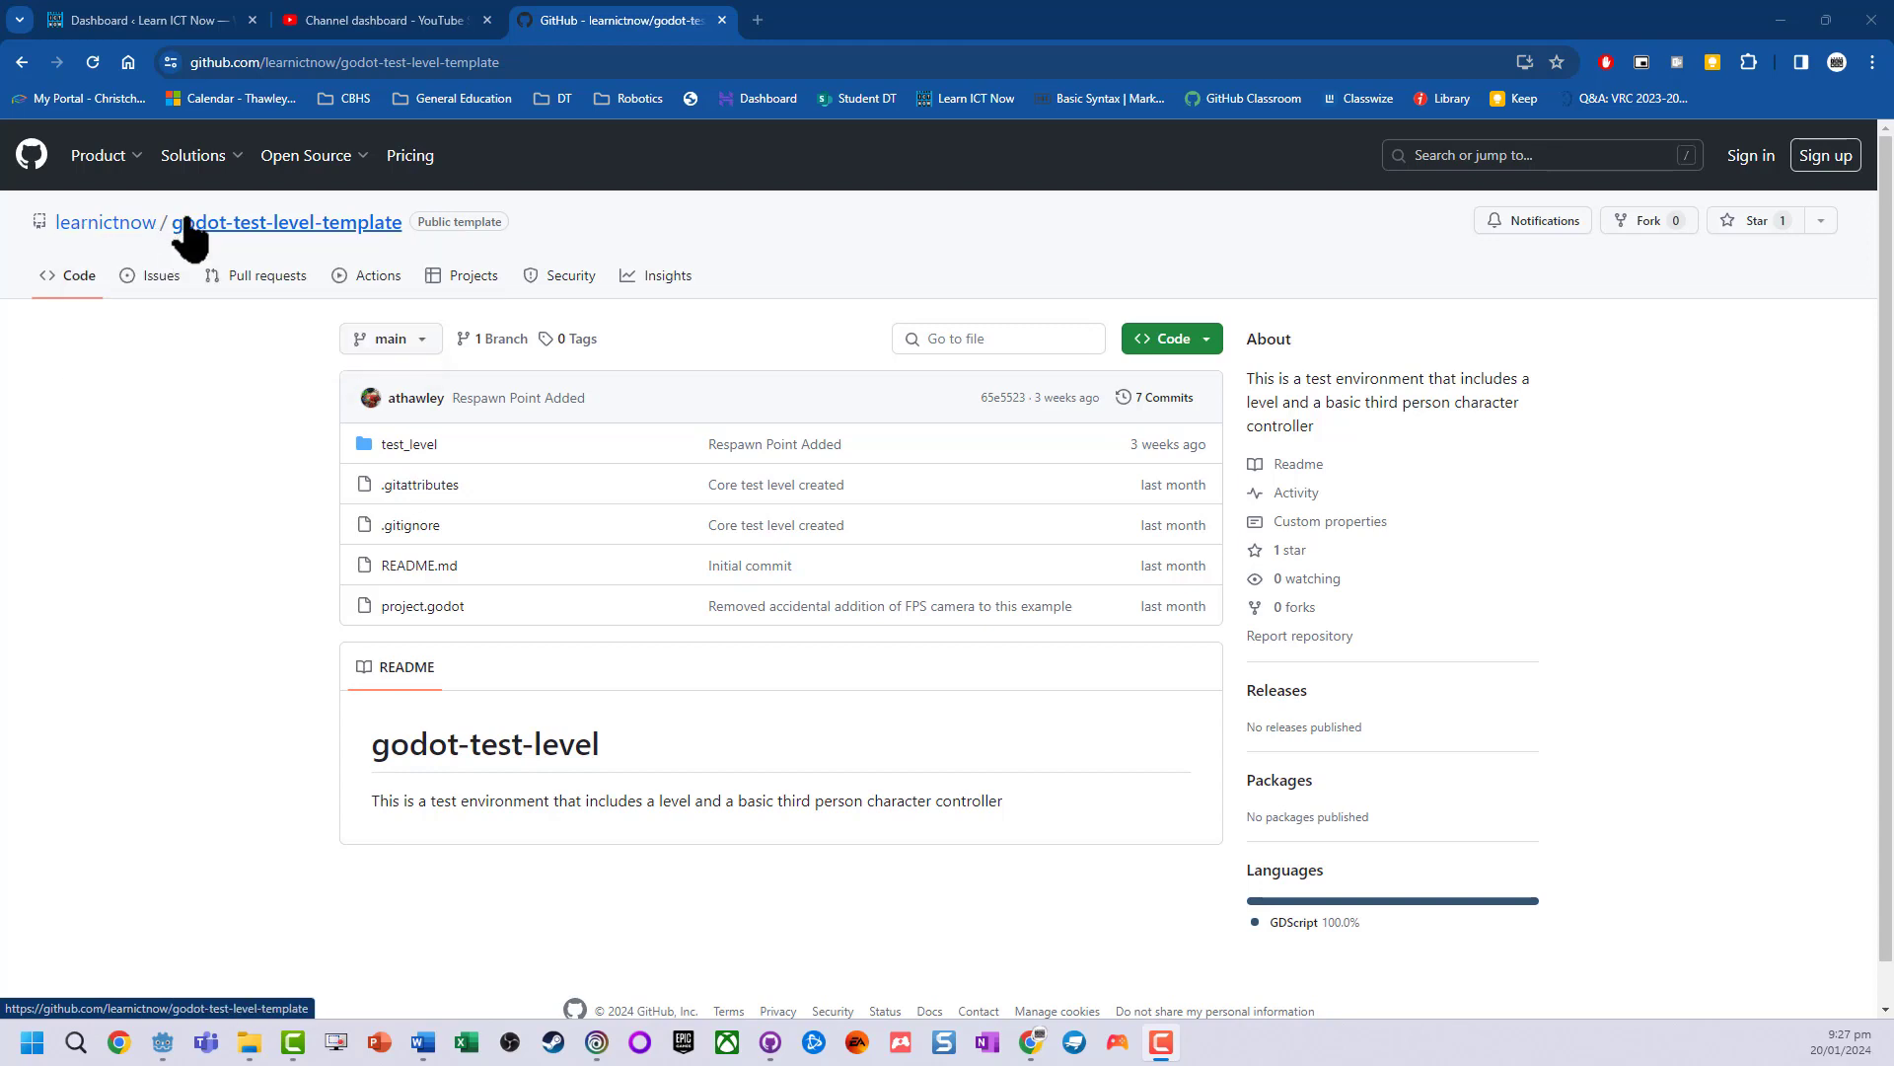
{"action": "left_click", "coordinate": [138, 227]}
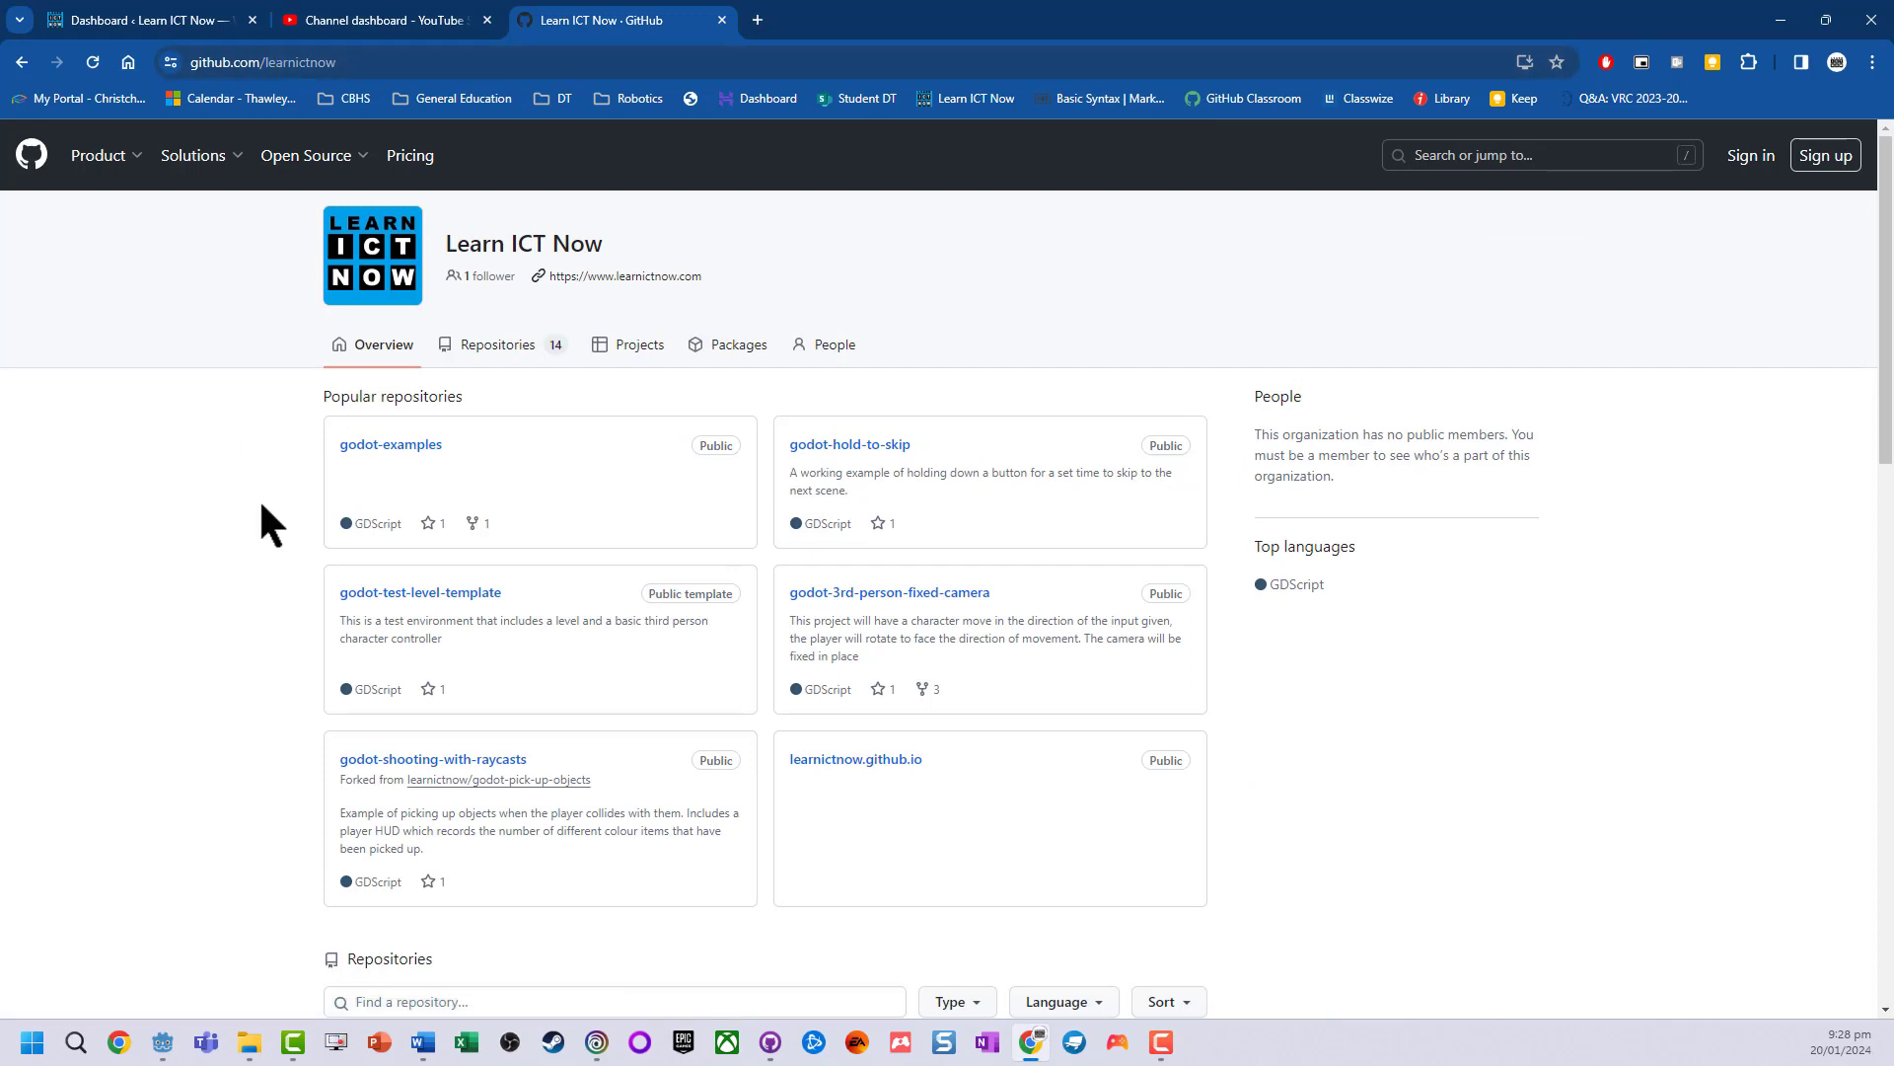
{"action": "left_click", "coordinate": [417, 592]}
{"action": "left_click", "coordinate": [1182, 344]}
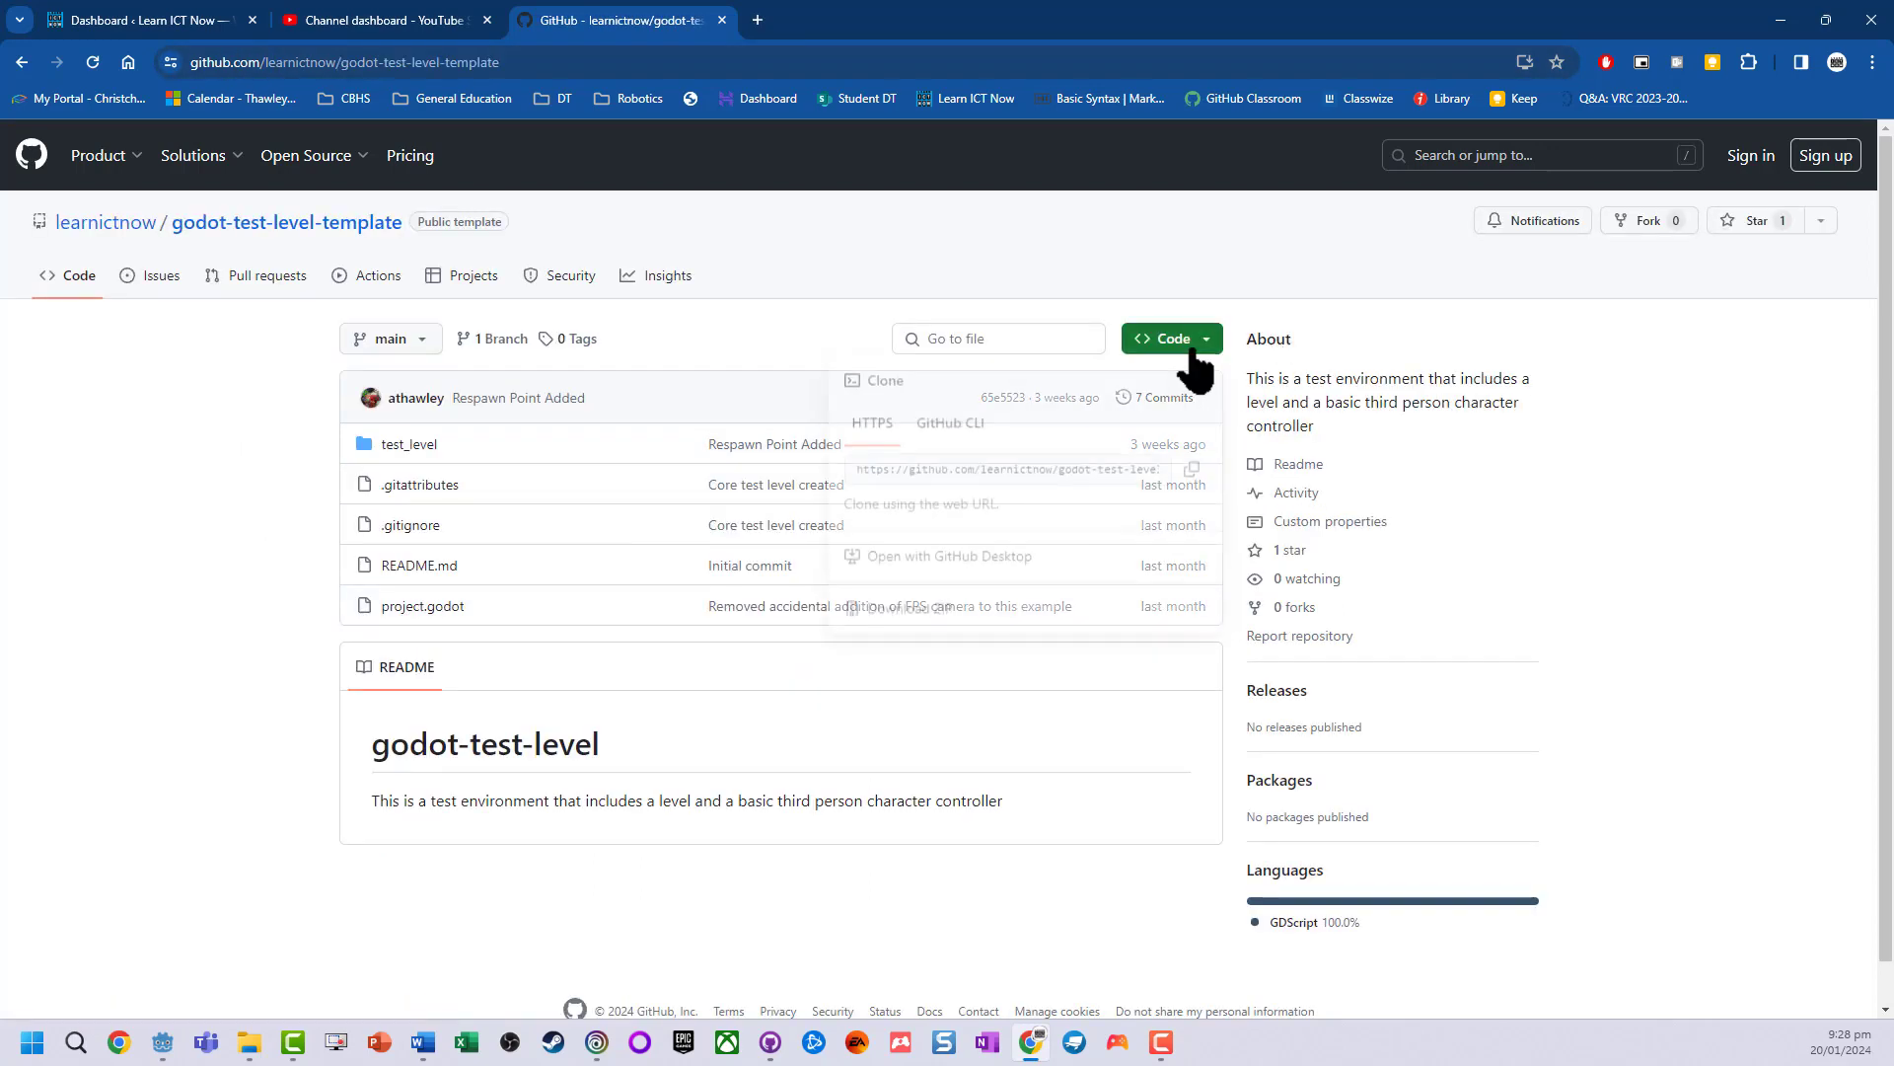
{"action": "left_click", "coordinate": [151, 666]}
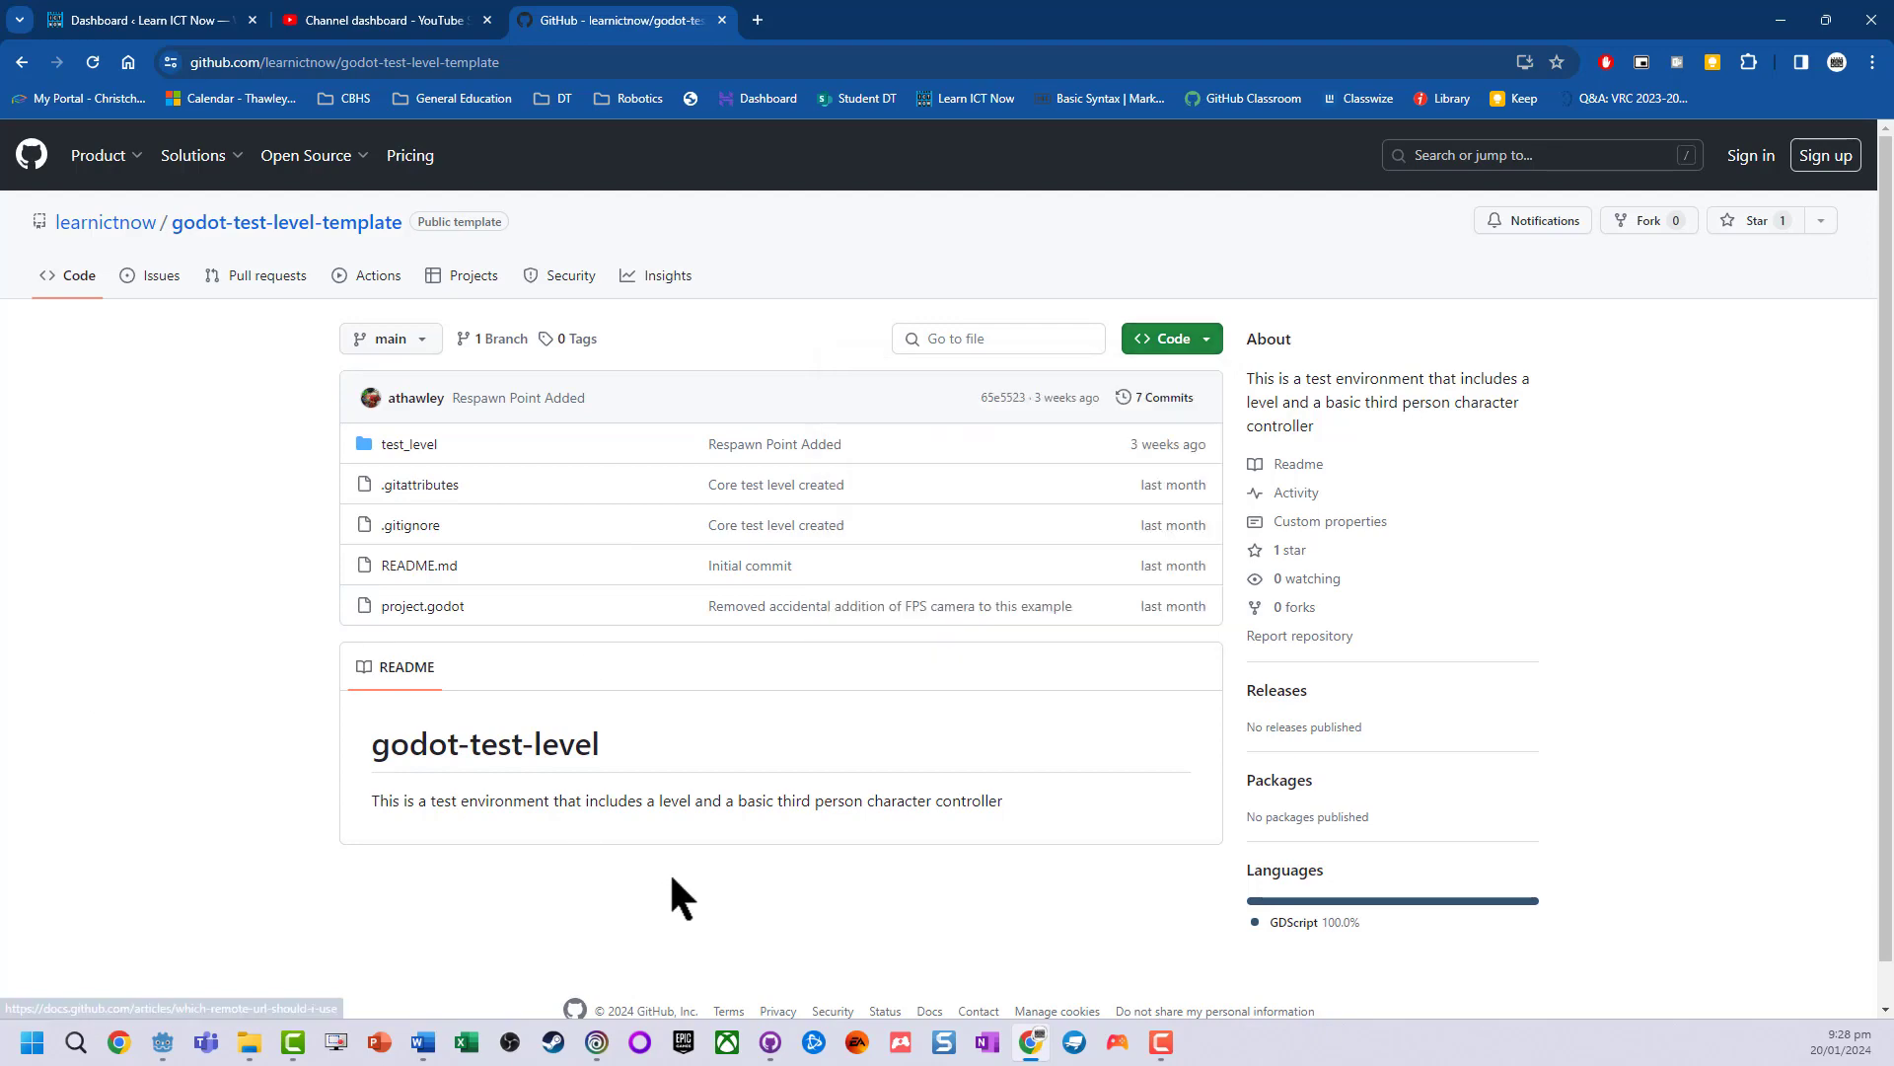
Test-run the test environment project in Godot and close the game window.
{"action": "left_click", "coordinate": [162, 1043]}
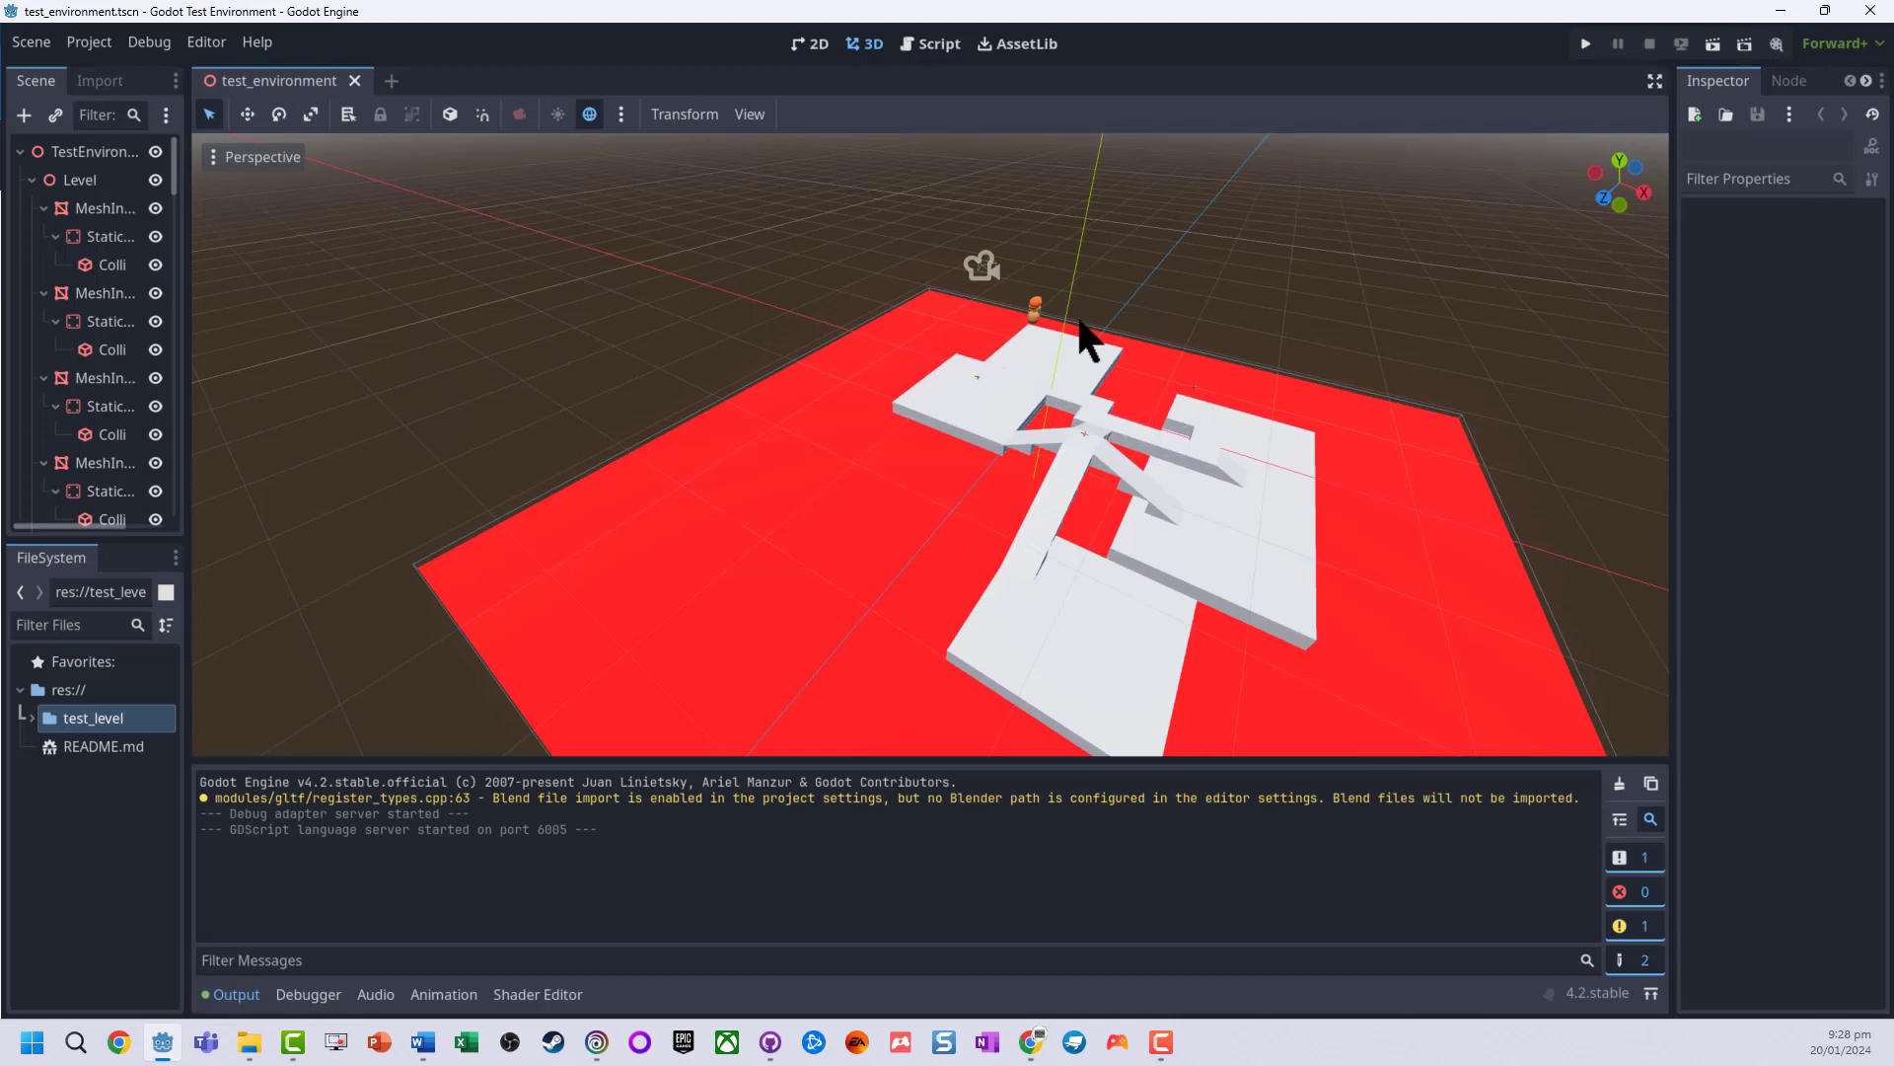
{"action": "key", "text": "F5"}
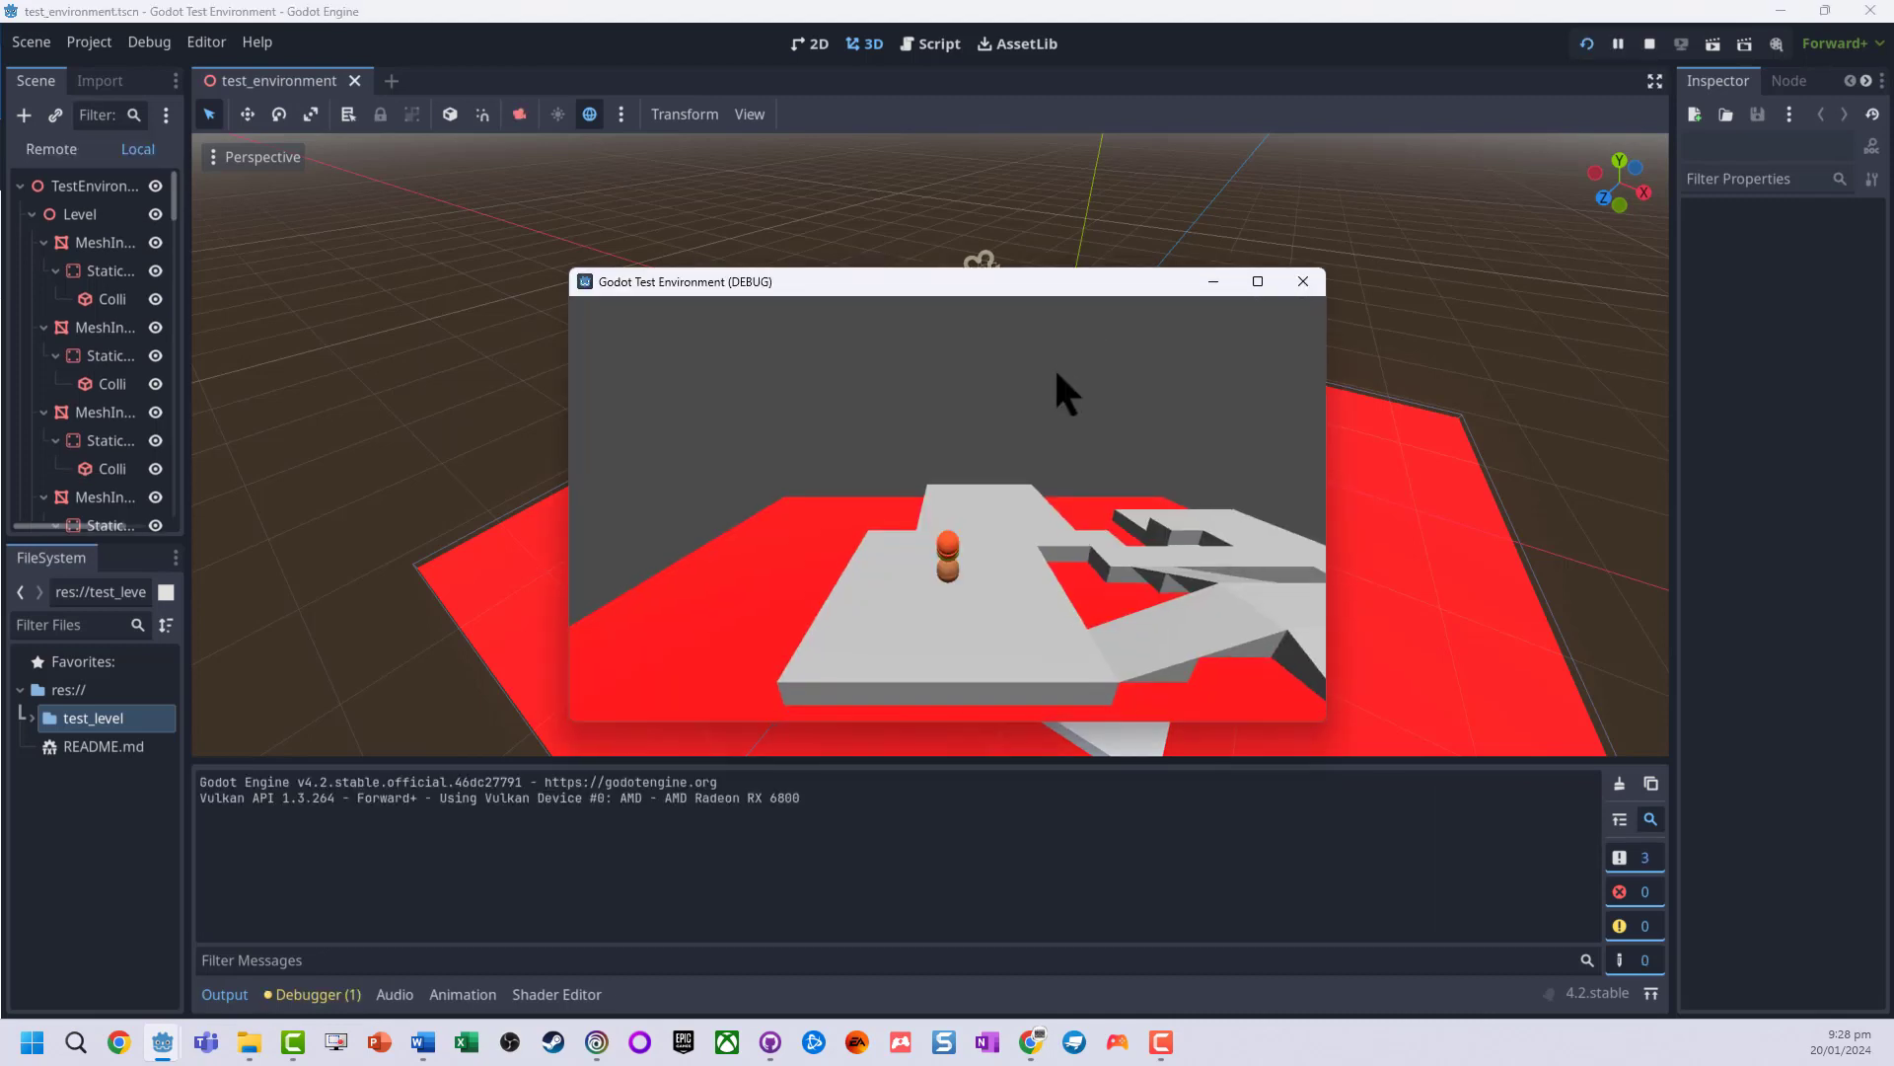
{"action": "left_click", "coordinate": [1302, 282]}
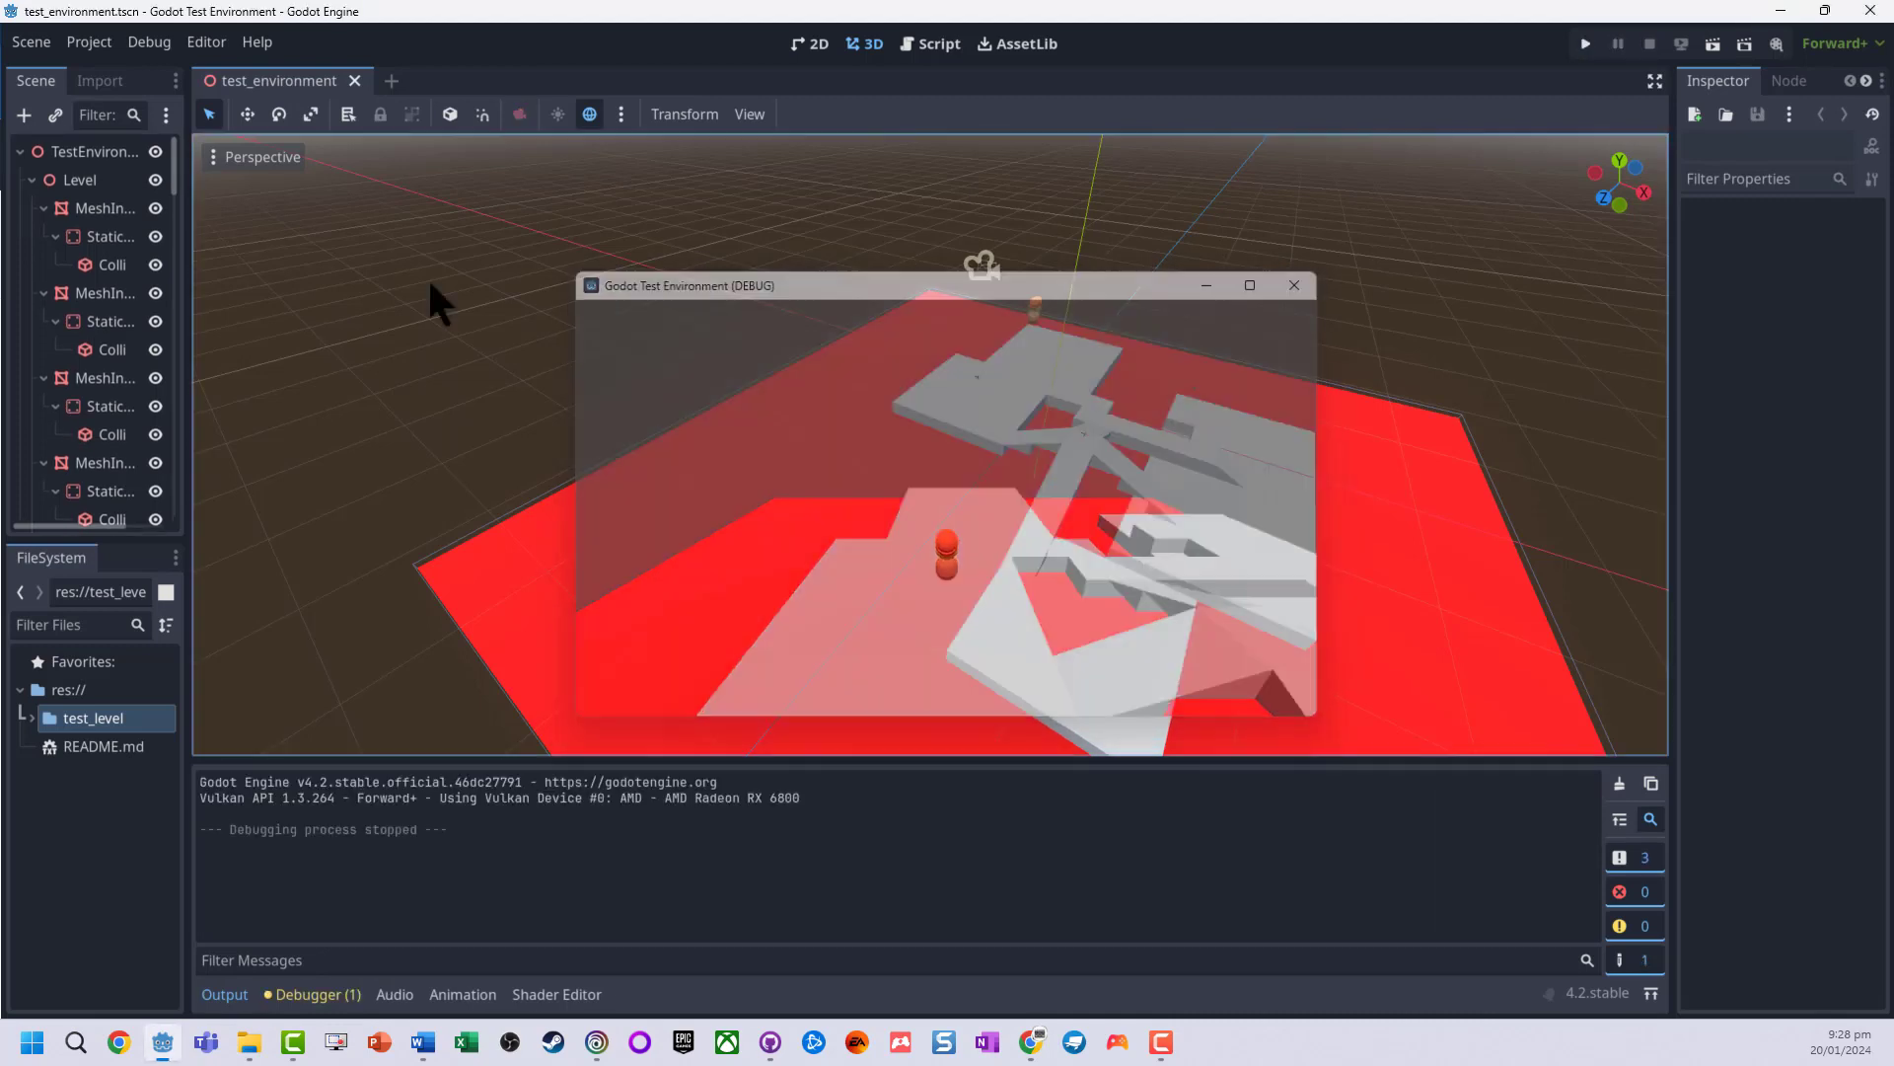
Delete the existing Level node along with its platform children.
{"action": "left_click", "coordinate": [78, 182]}
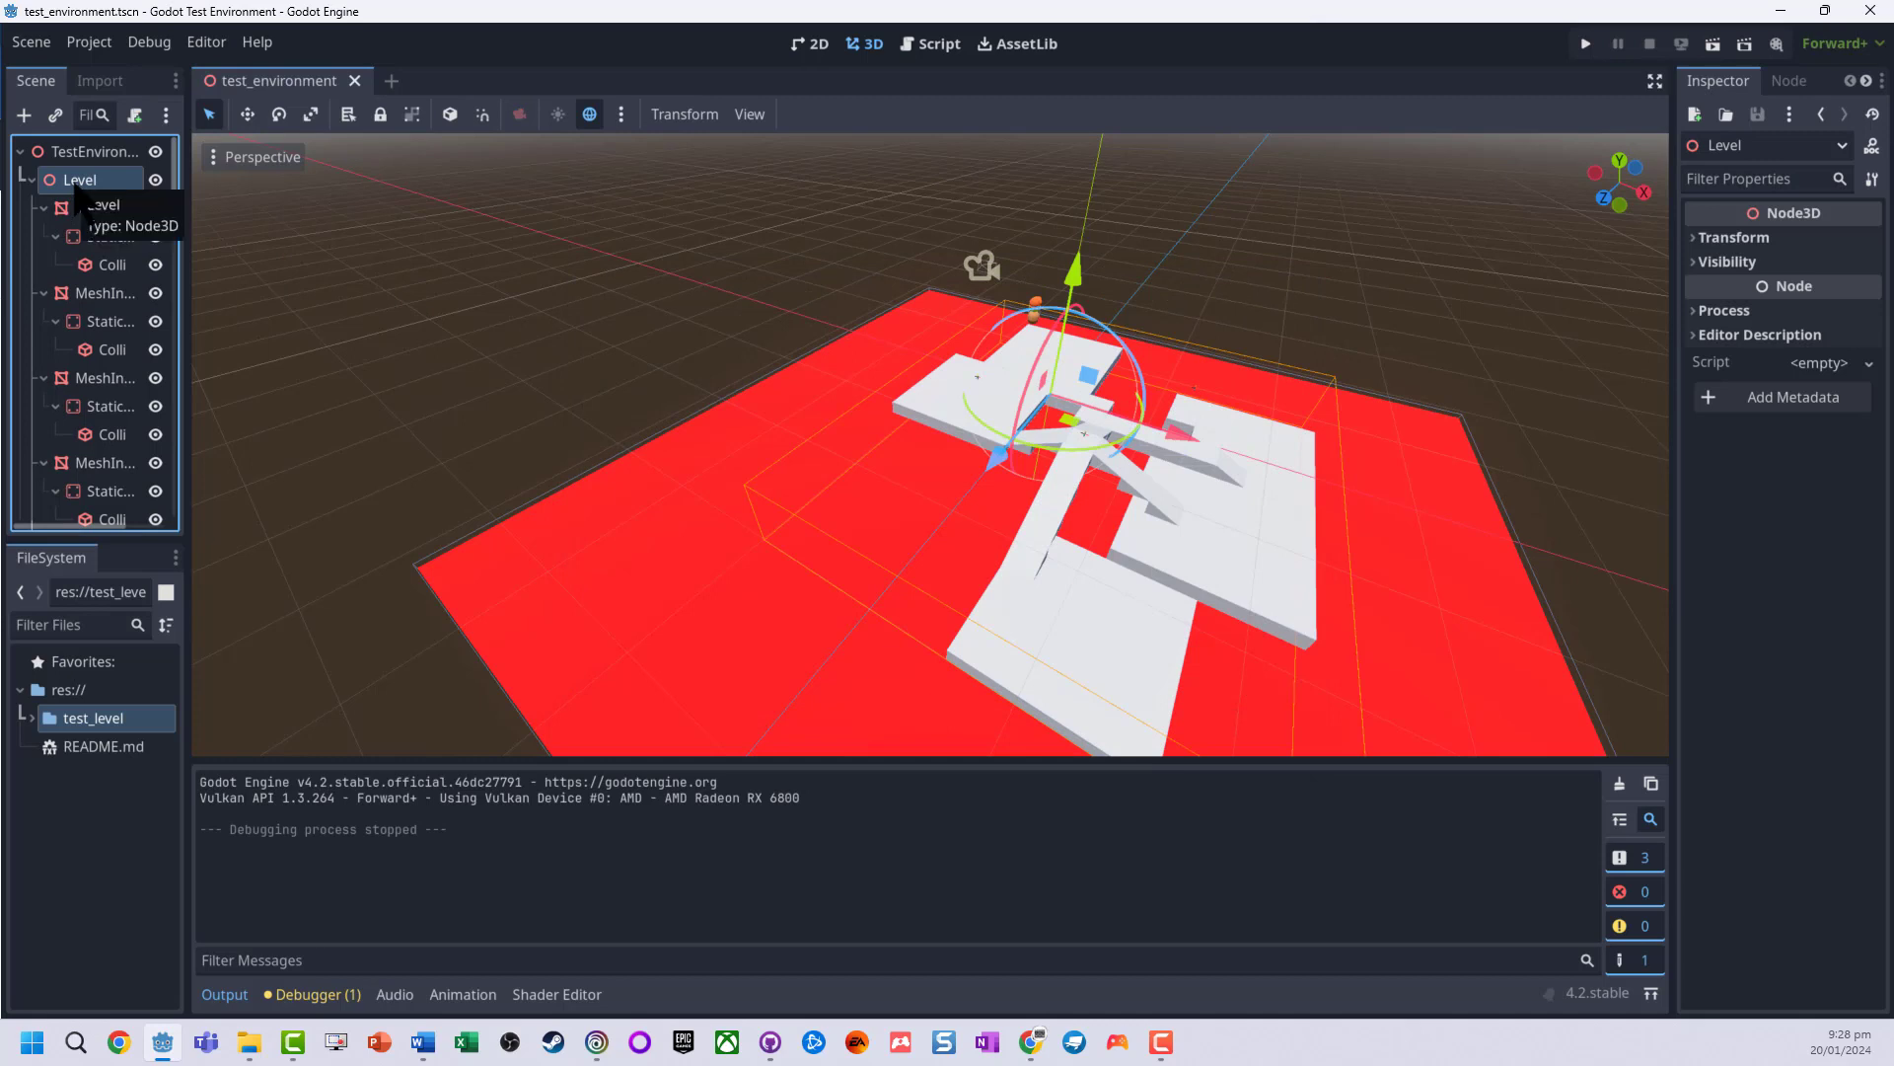
{"action": "key", "text": "Delete"}
{"action": "key", "text": "Return"}
{"action": "left_click", "coordinate": [87, 154]}
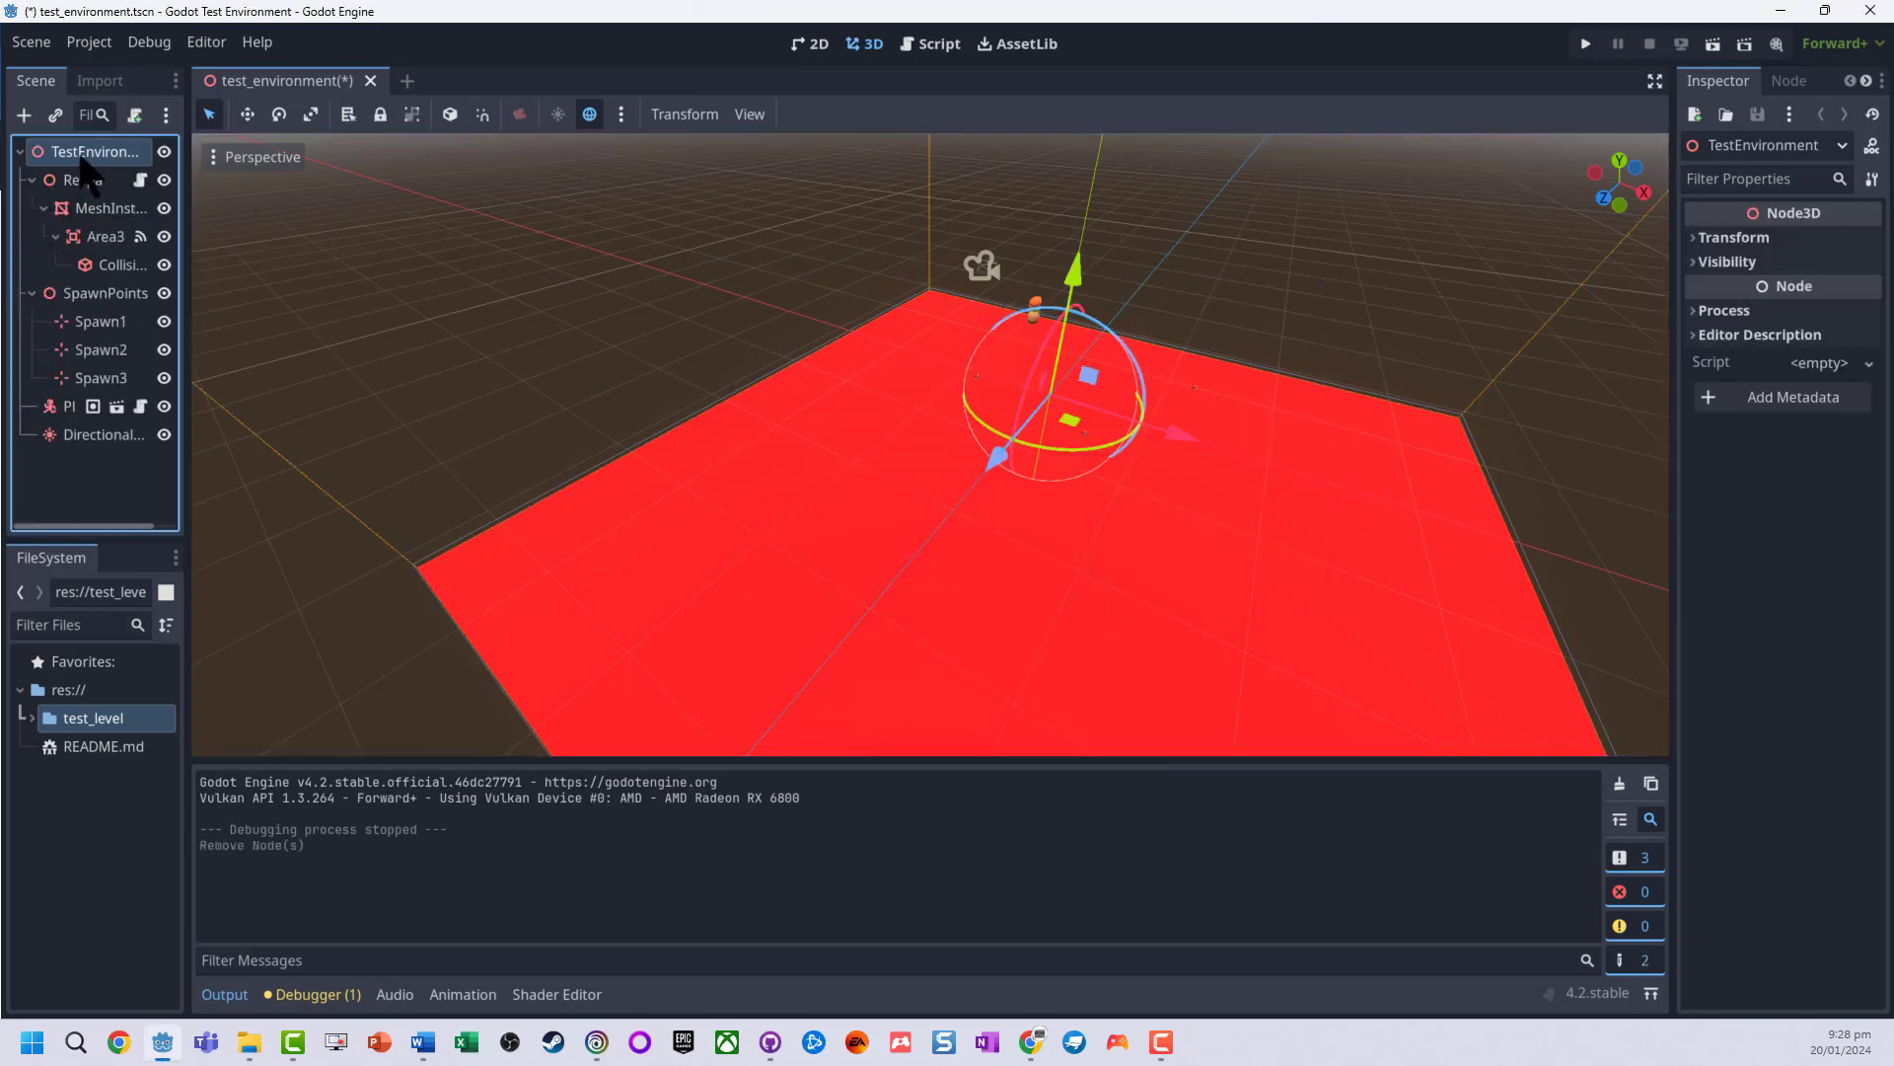
Add a Node3D child named Level under TestEnvironment and save the scene.
{"action": "right_click", "coordinate": [81, 157]}
{"action": "left_click", "coordinate": [119, 160]}
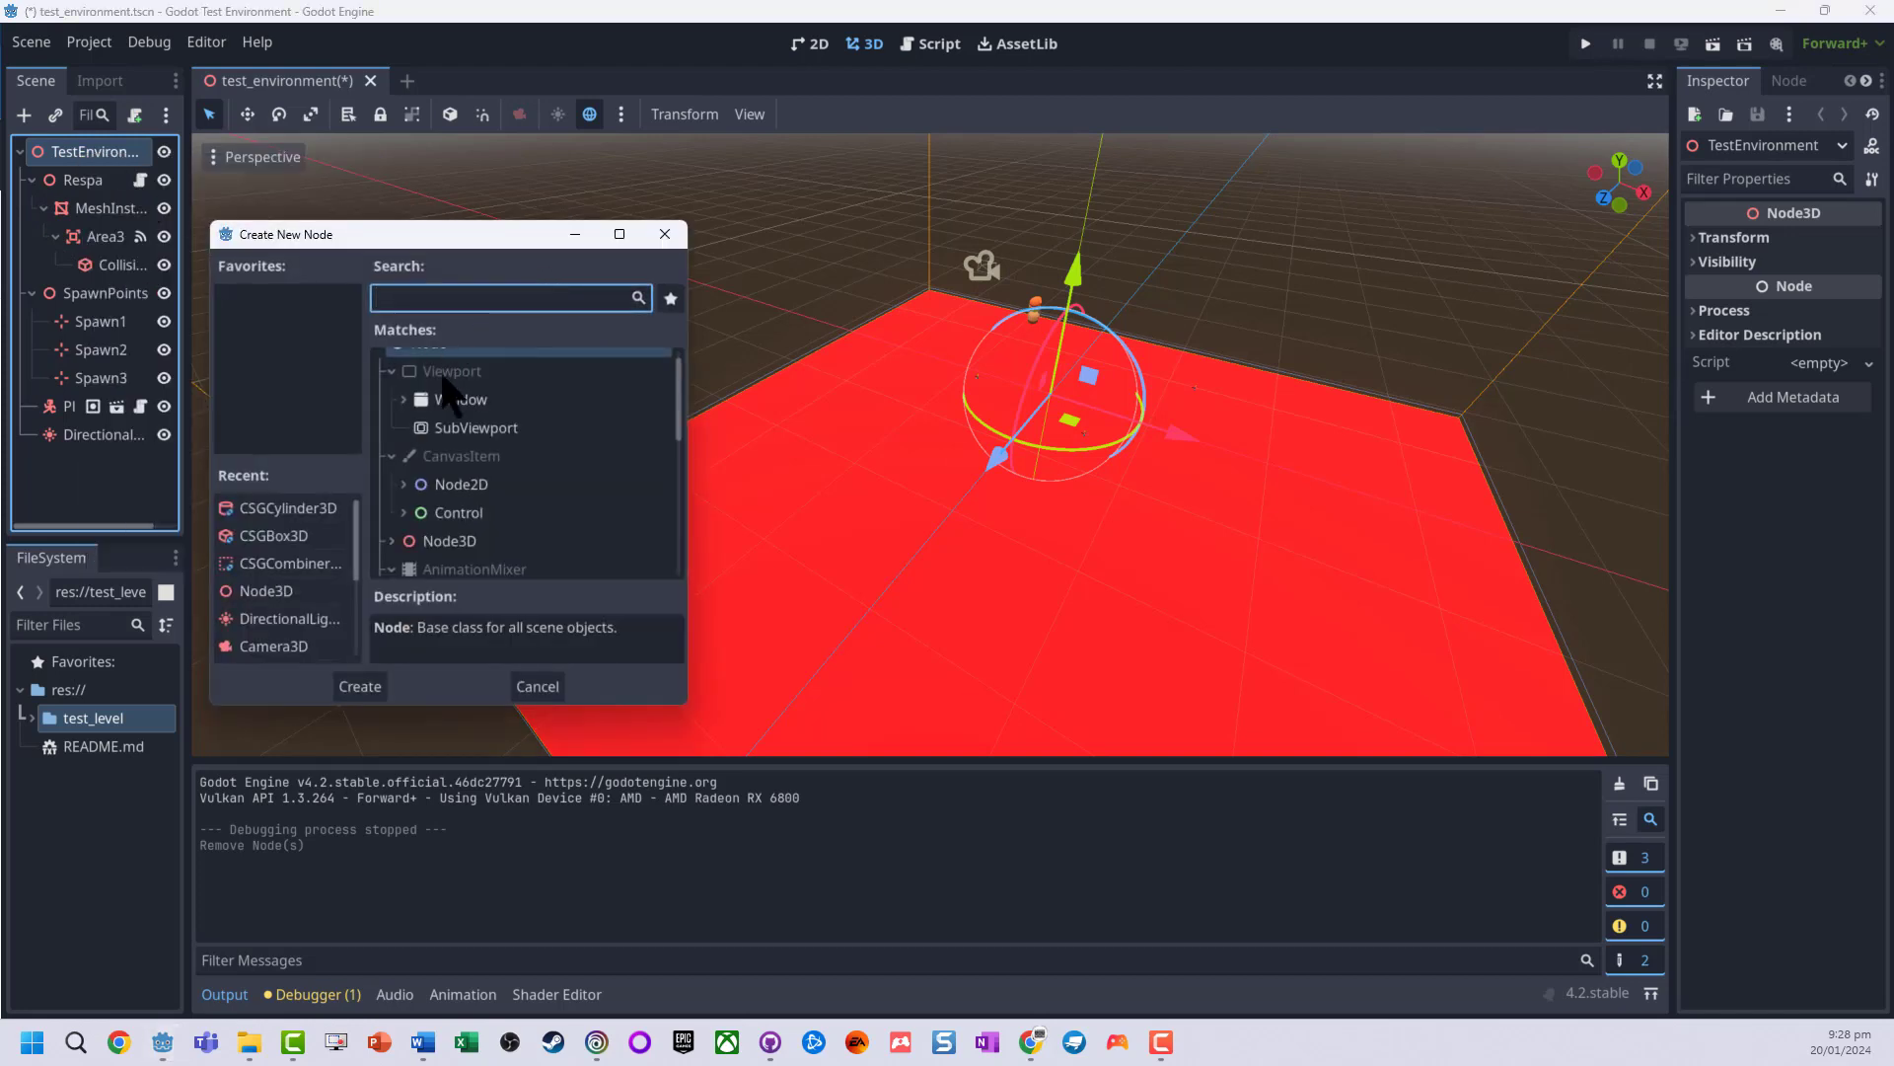
{"action": "type", "text": "node"}
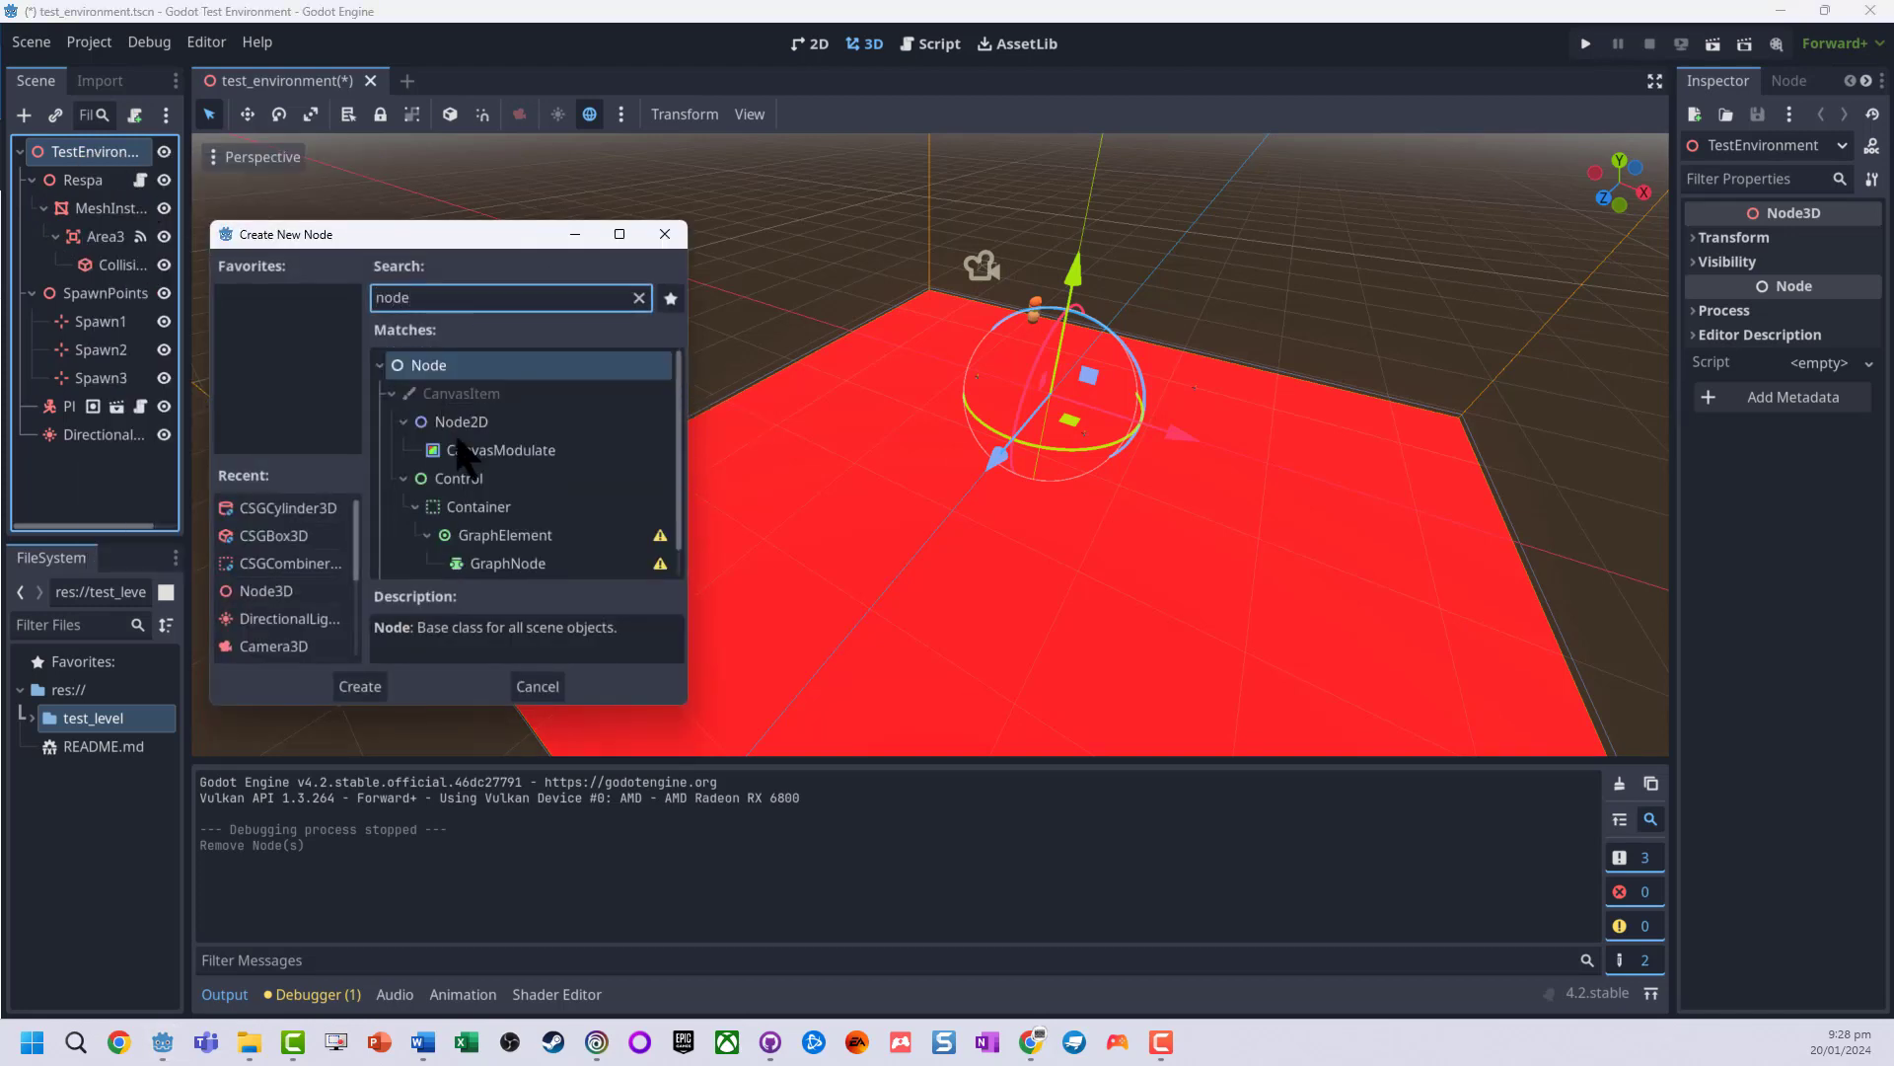
{"action": "double_click", "coordinate": [446, 560]}
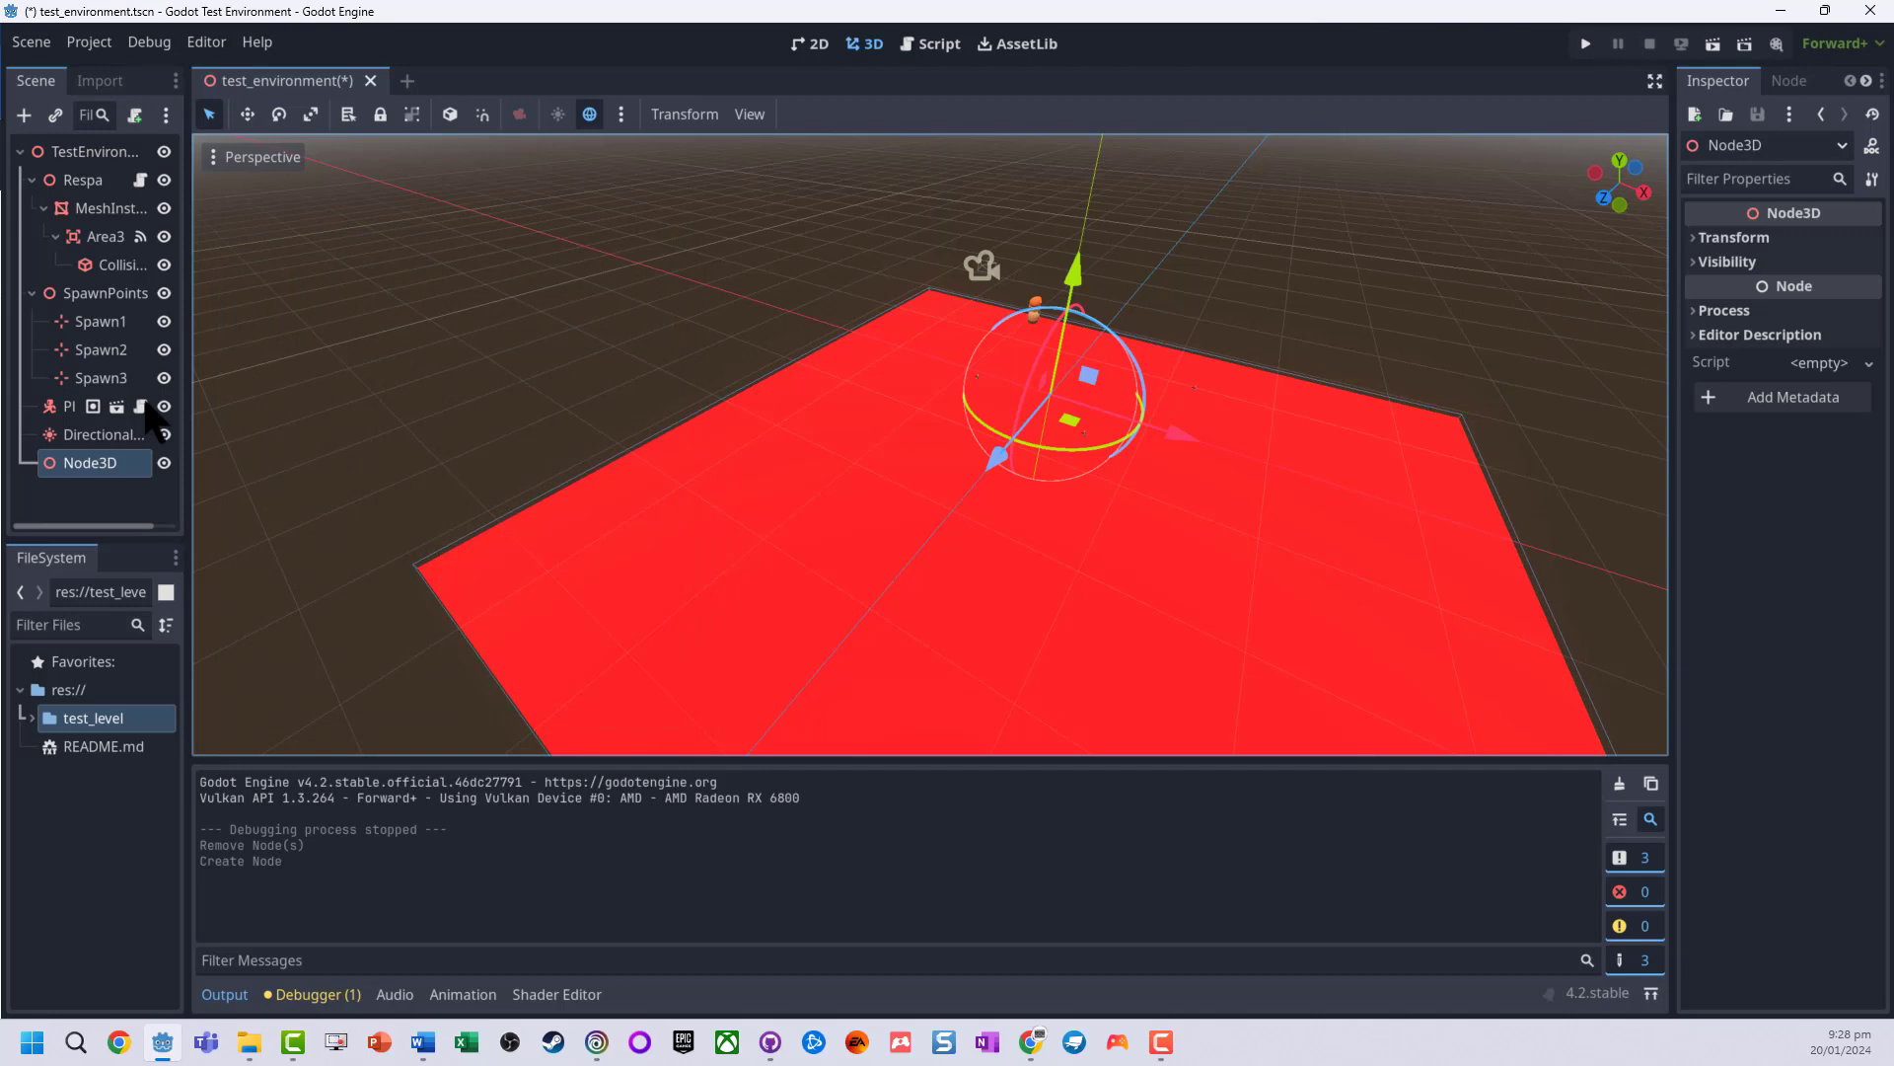
{"action": "key", "text": "F2"}
{"action": "type", "text": "Lev"}
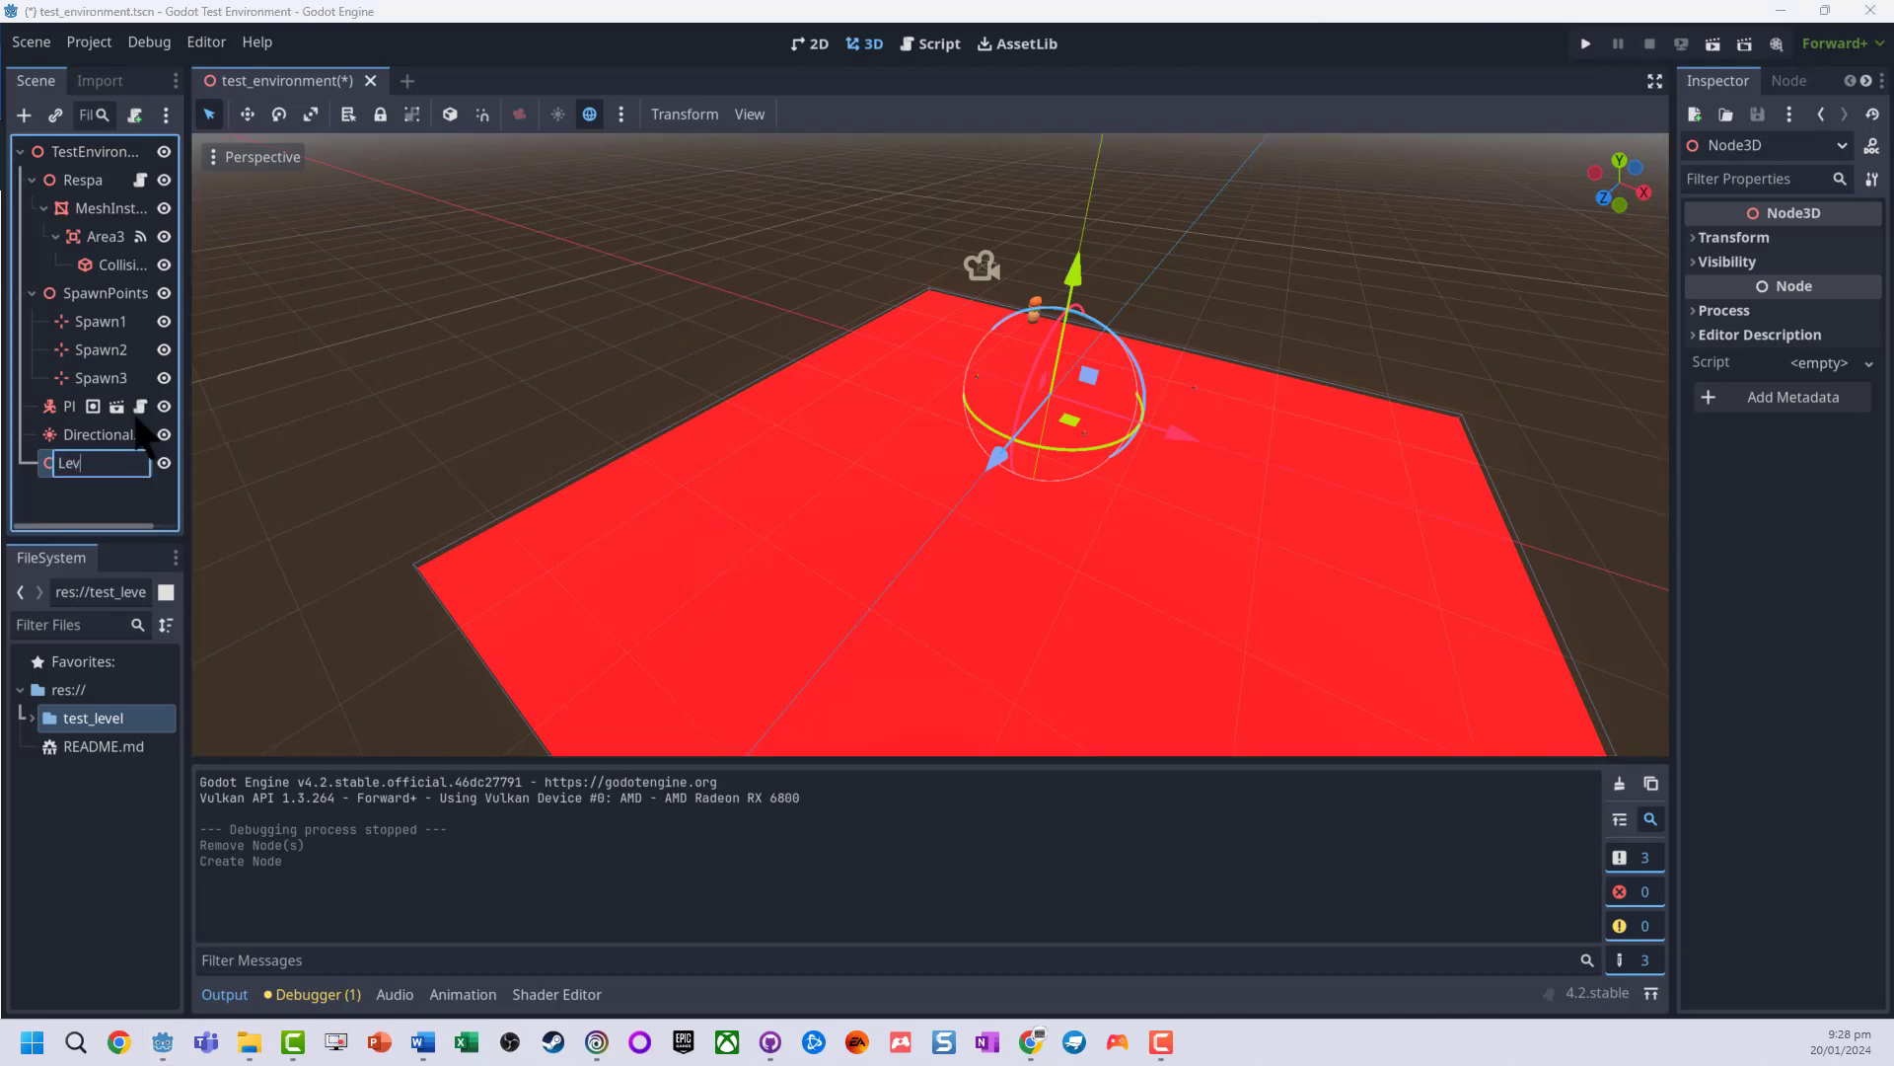
{"action": "type", "text": "el"}
{"action": "key", "text": "Return"}
{"action": "key", "text": "ctrl+s"}
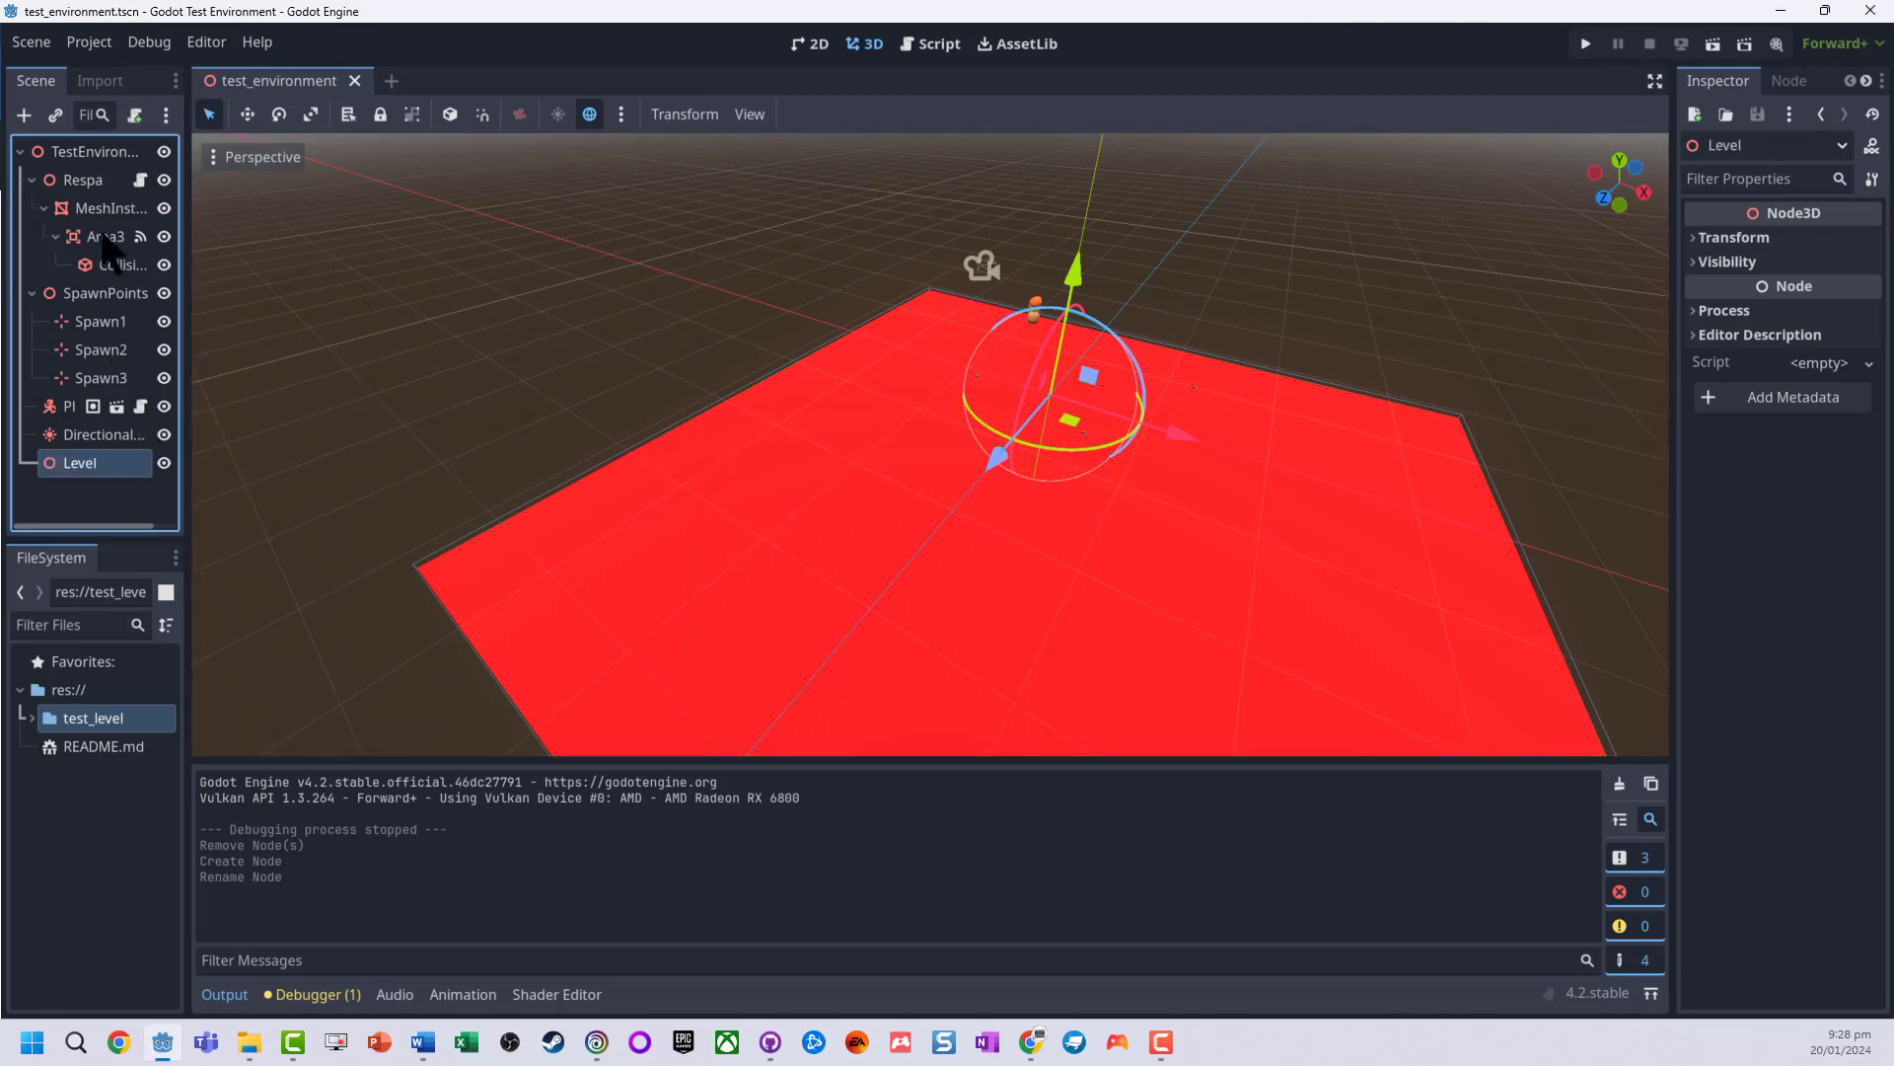
{"action": "left_click", "coordinate": [32, 42]}
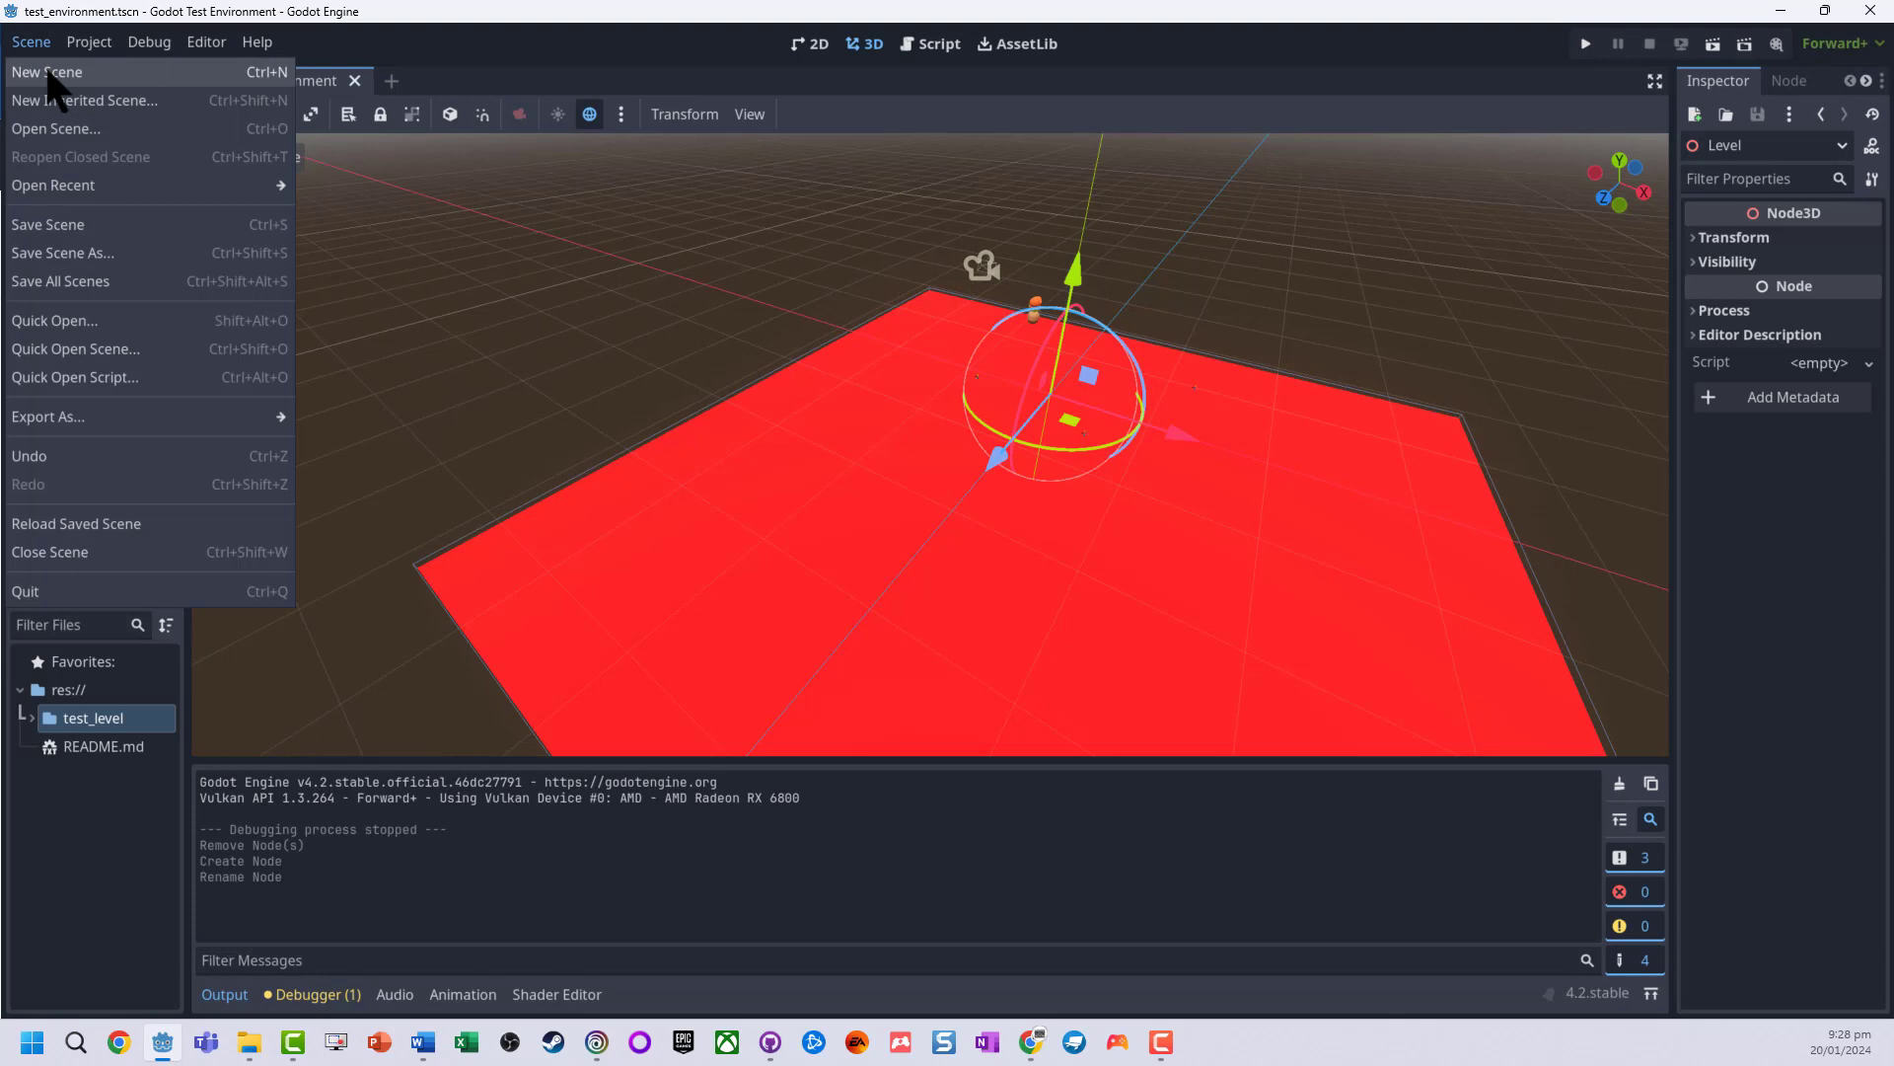
Create a new 3D scene and rename its root node to Level.
{"action": "left_click", "coordinate": [49, 75]}
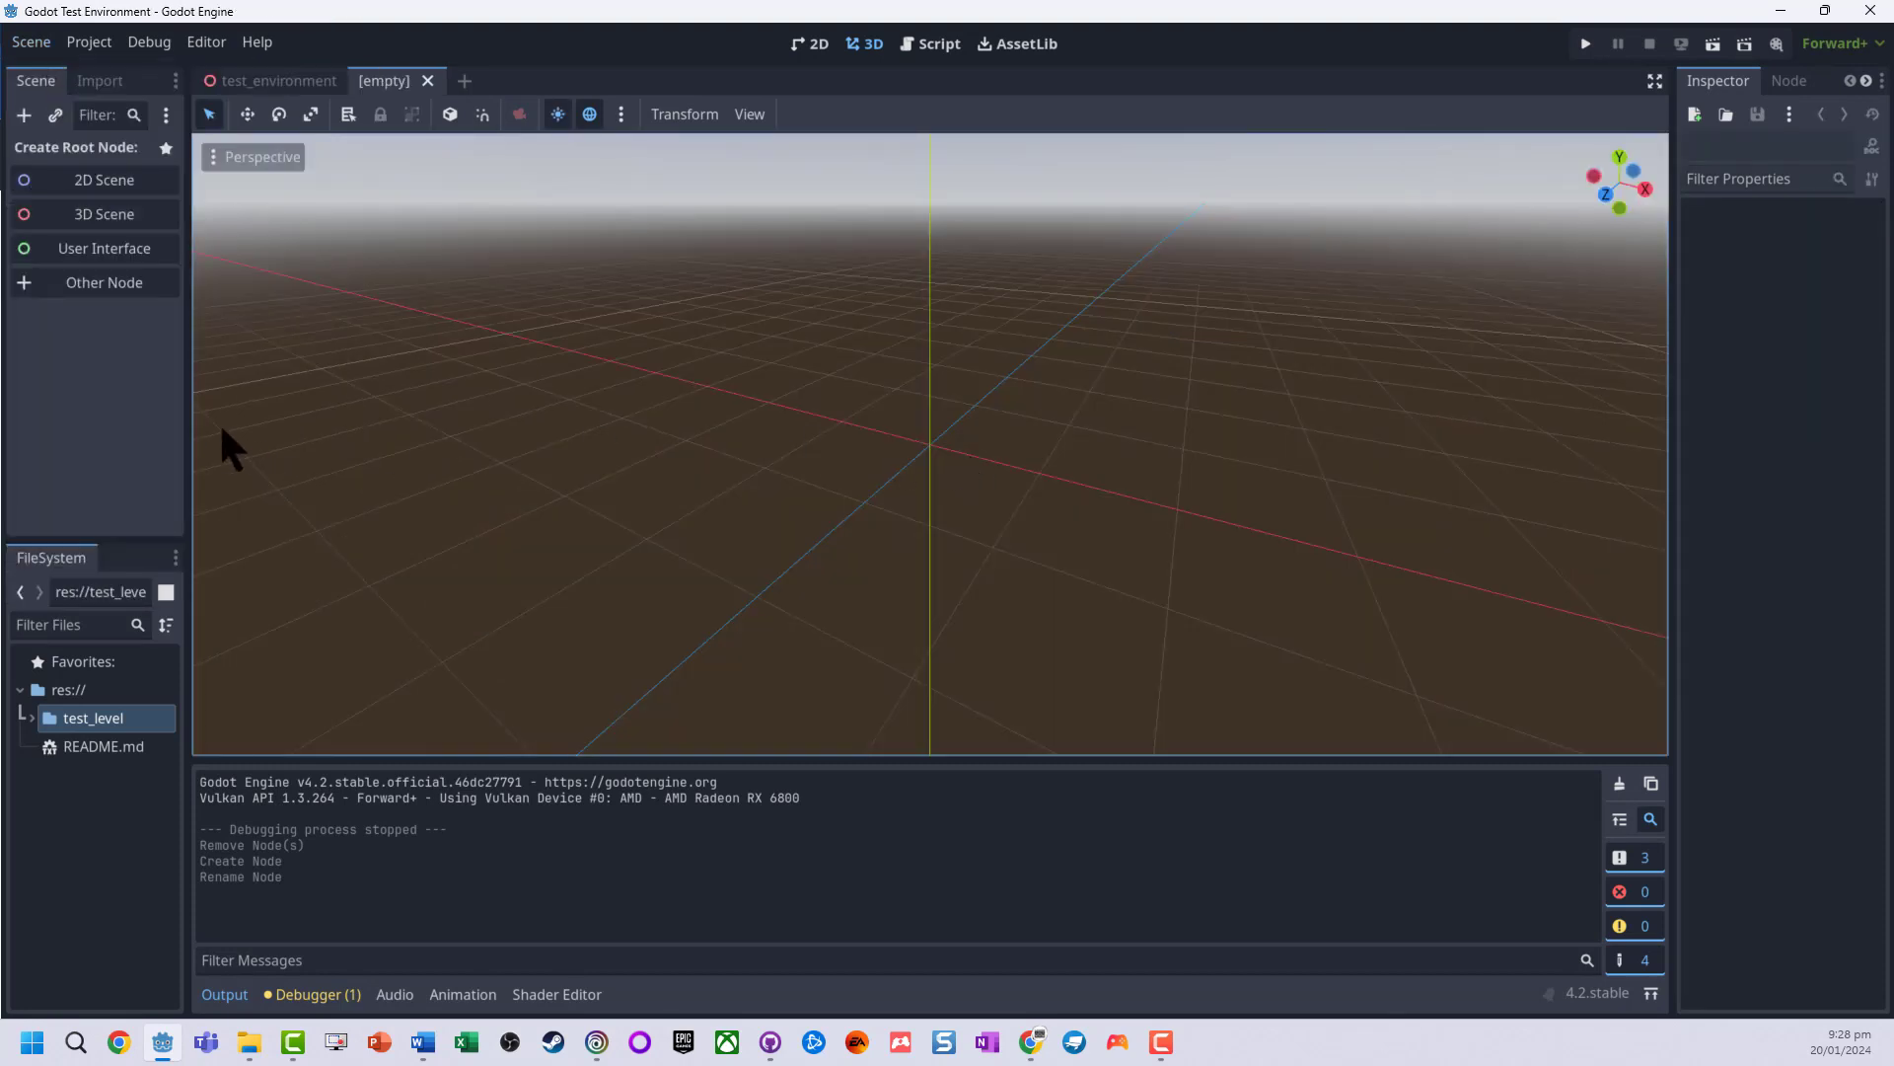
{"action": "left_click", "coordinate": [109, 221]}
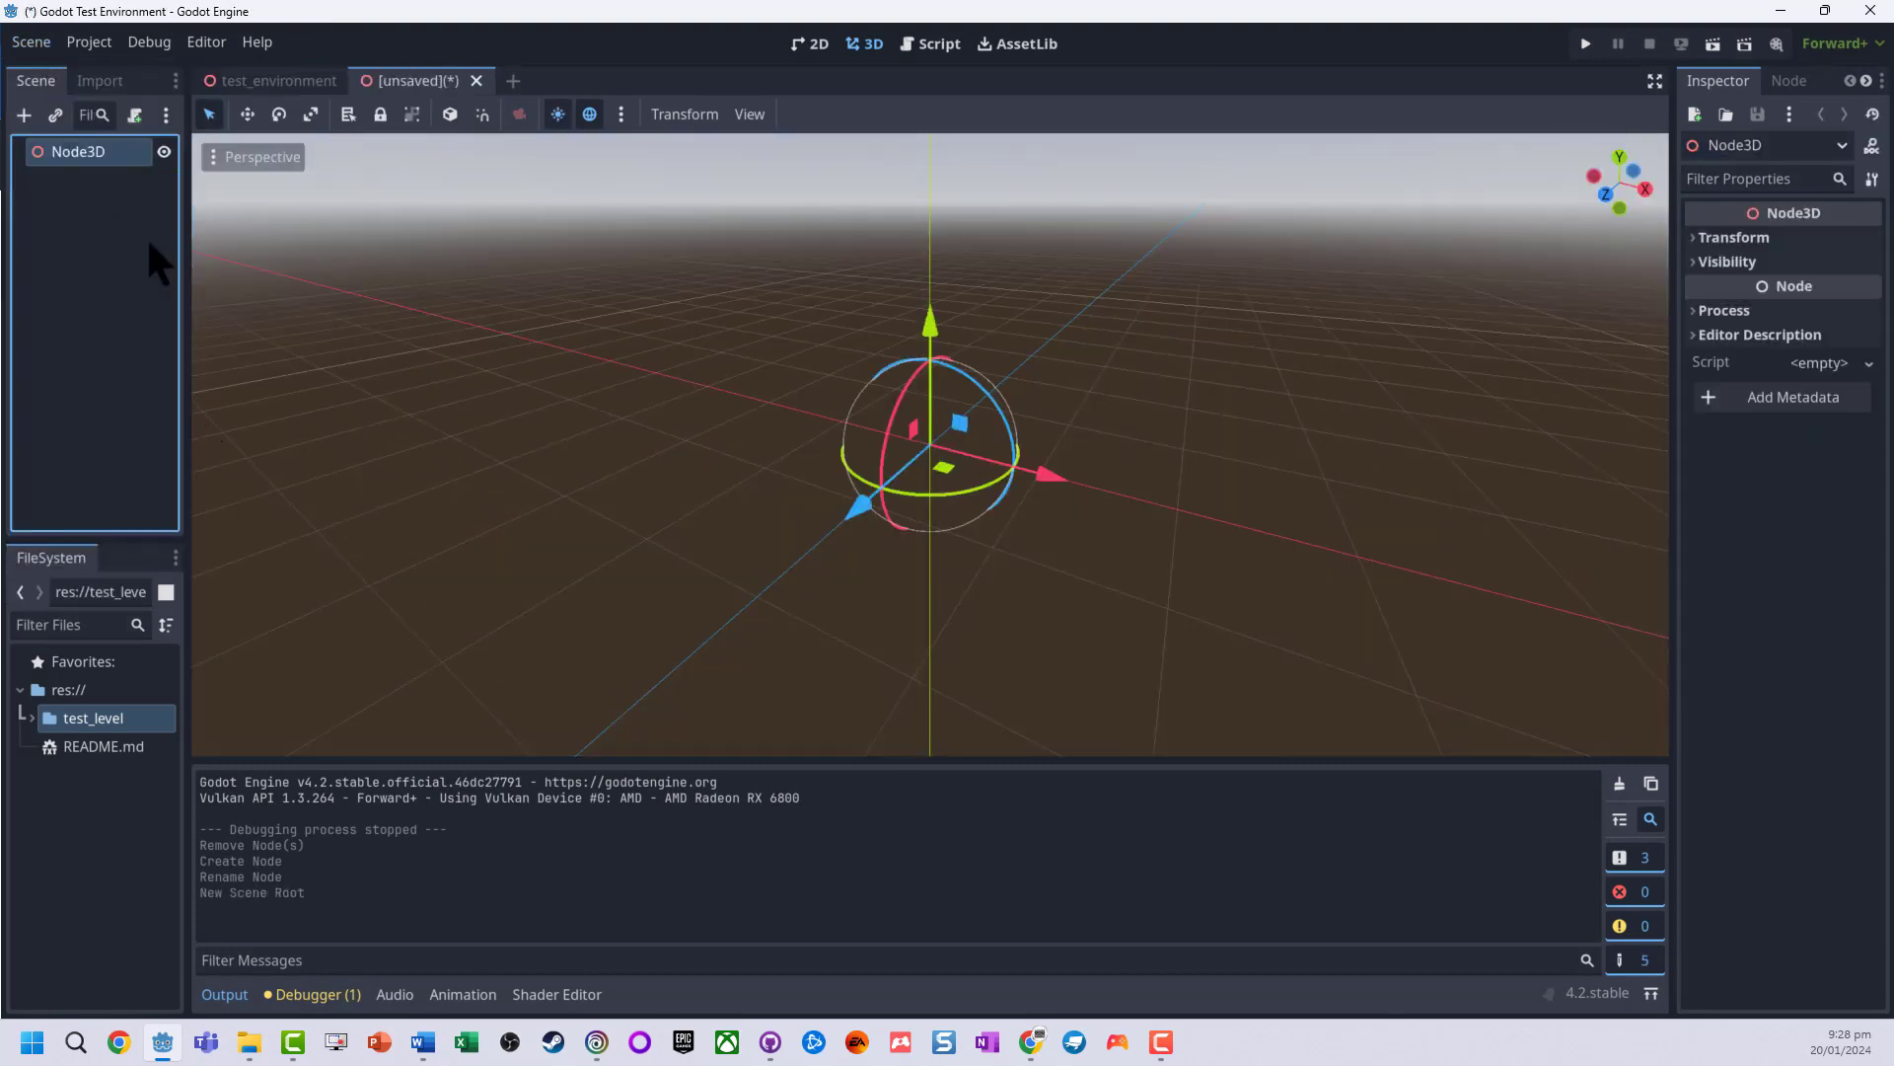
{"action": "double_click", "coordinate": [83, 155]}
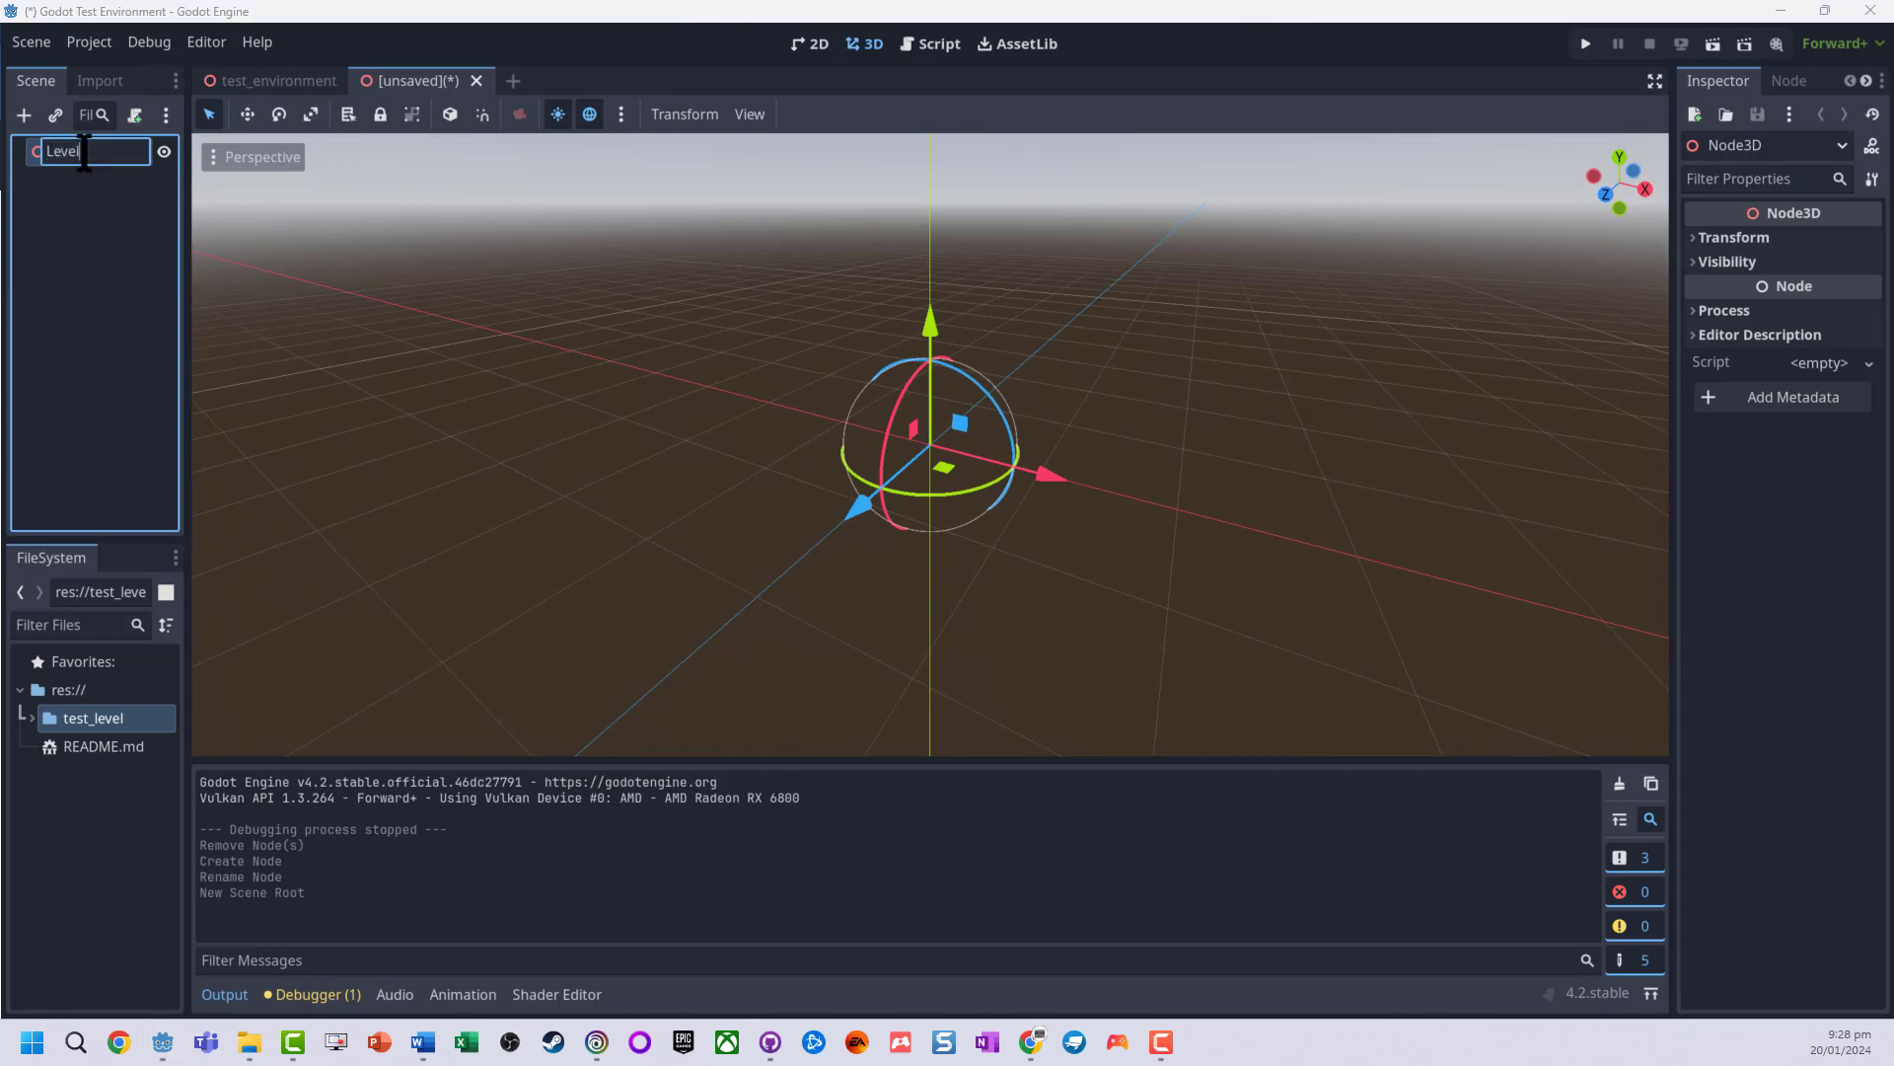
{"action": "type", "text": "Level"}
{"action": "key", "text": "Return"}
Add a CSGCombiner3D child under the Level root.
{"action": "right_click", "coordinate": [81, 155]}
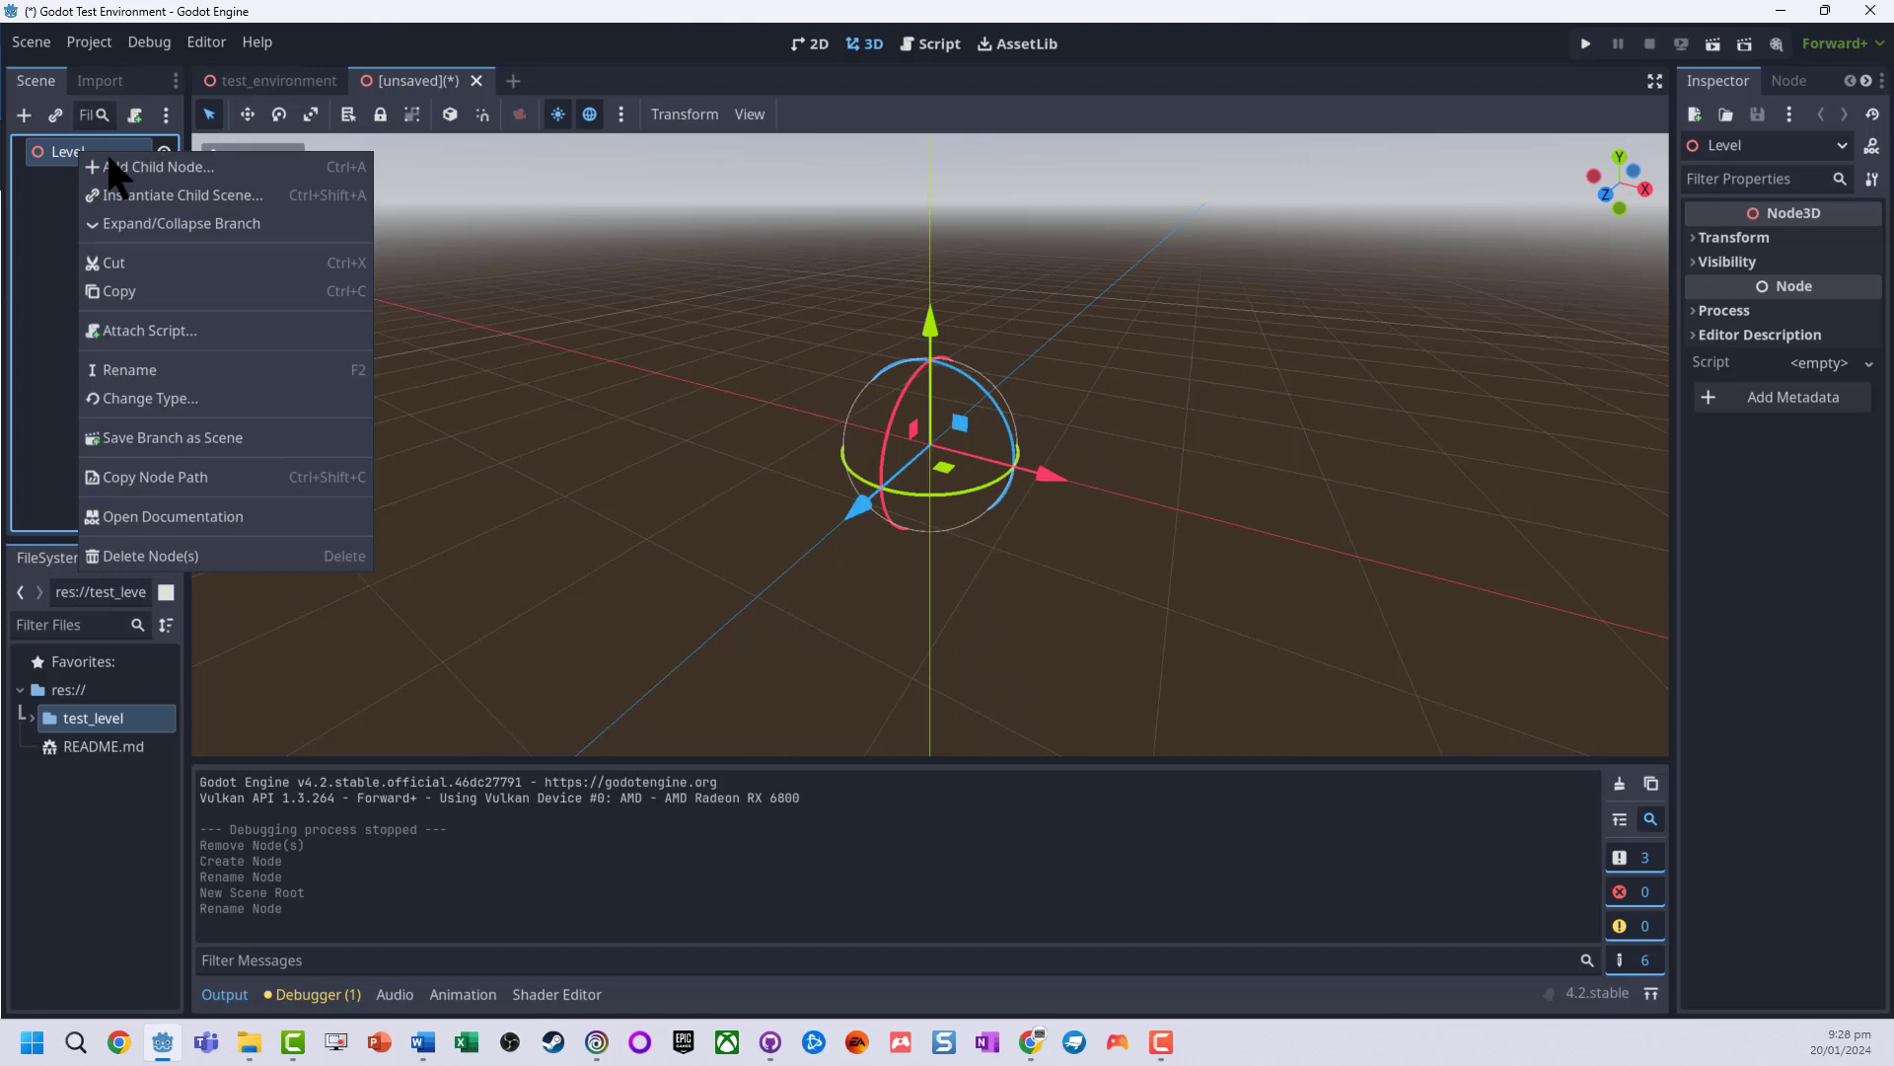
{"action": "left_click", "coordinate": [115, 166]}
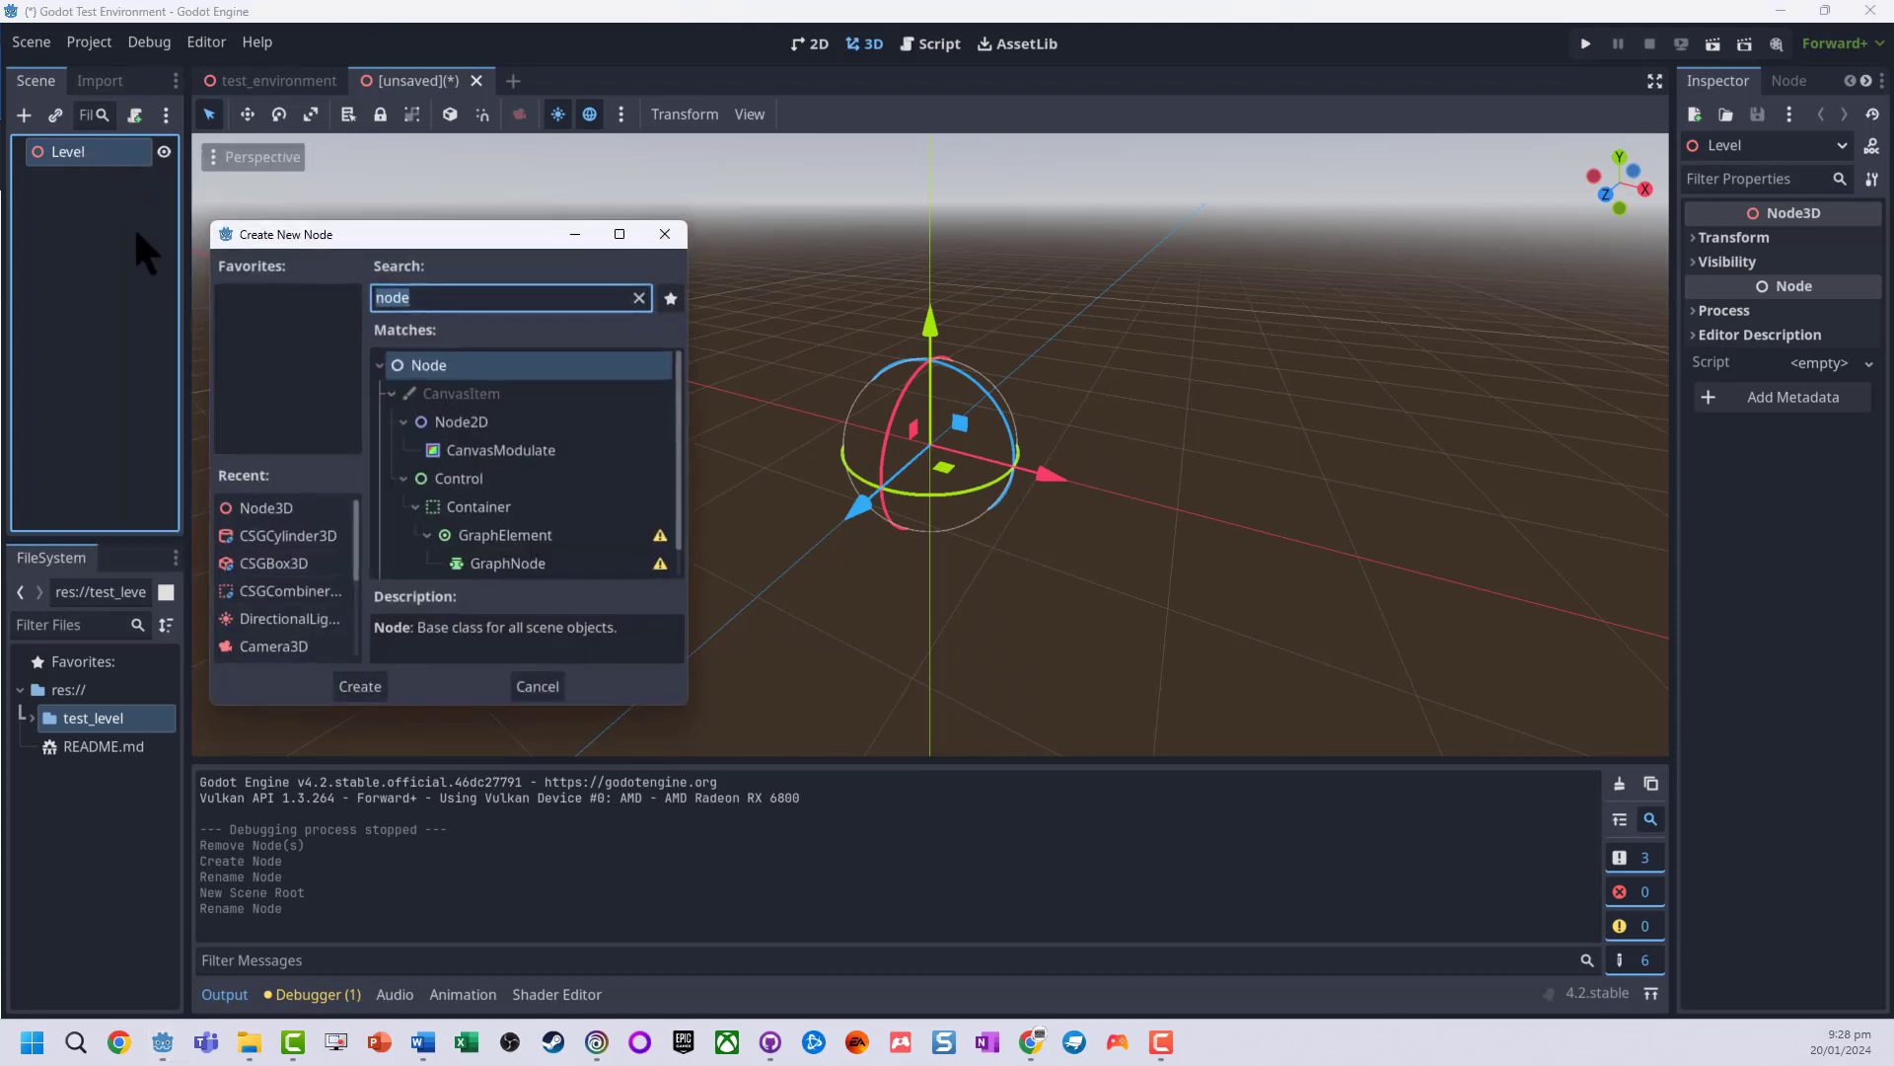
{"action": "type", "text": "csg"}
{"action": "scroll", "coordinate": [533, 458], "scroll_direction": "down", "scroll_amount": 2}
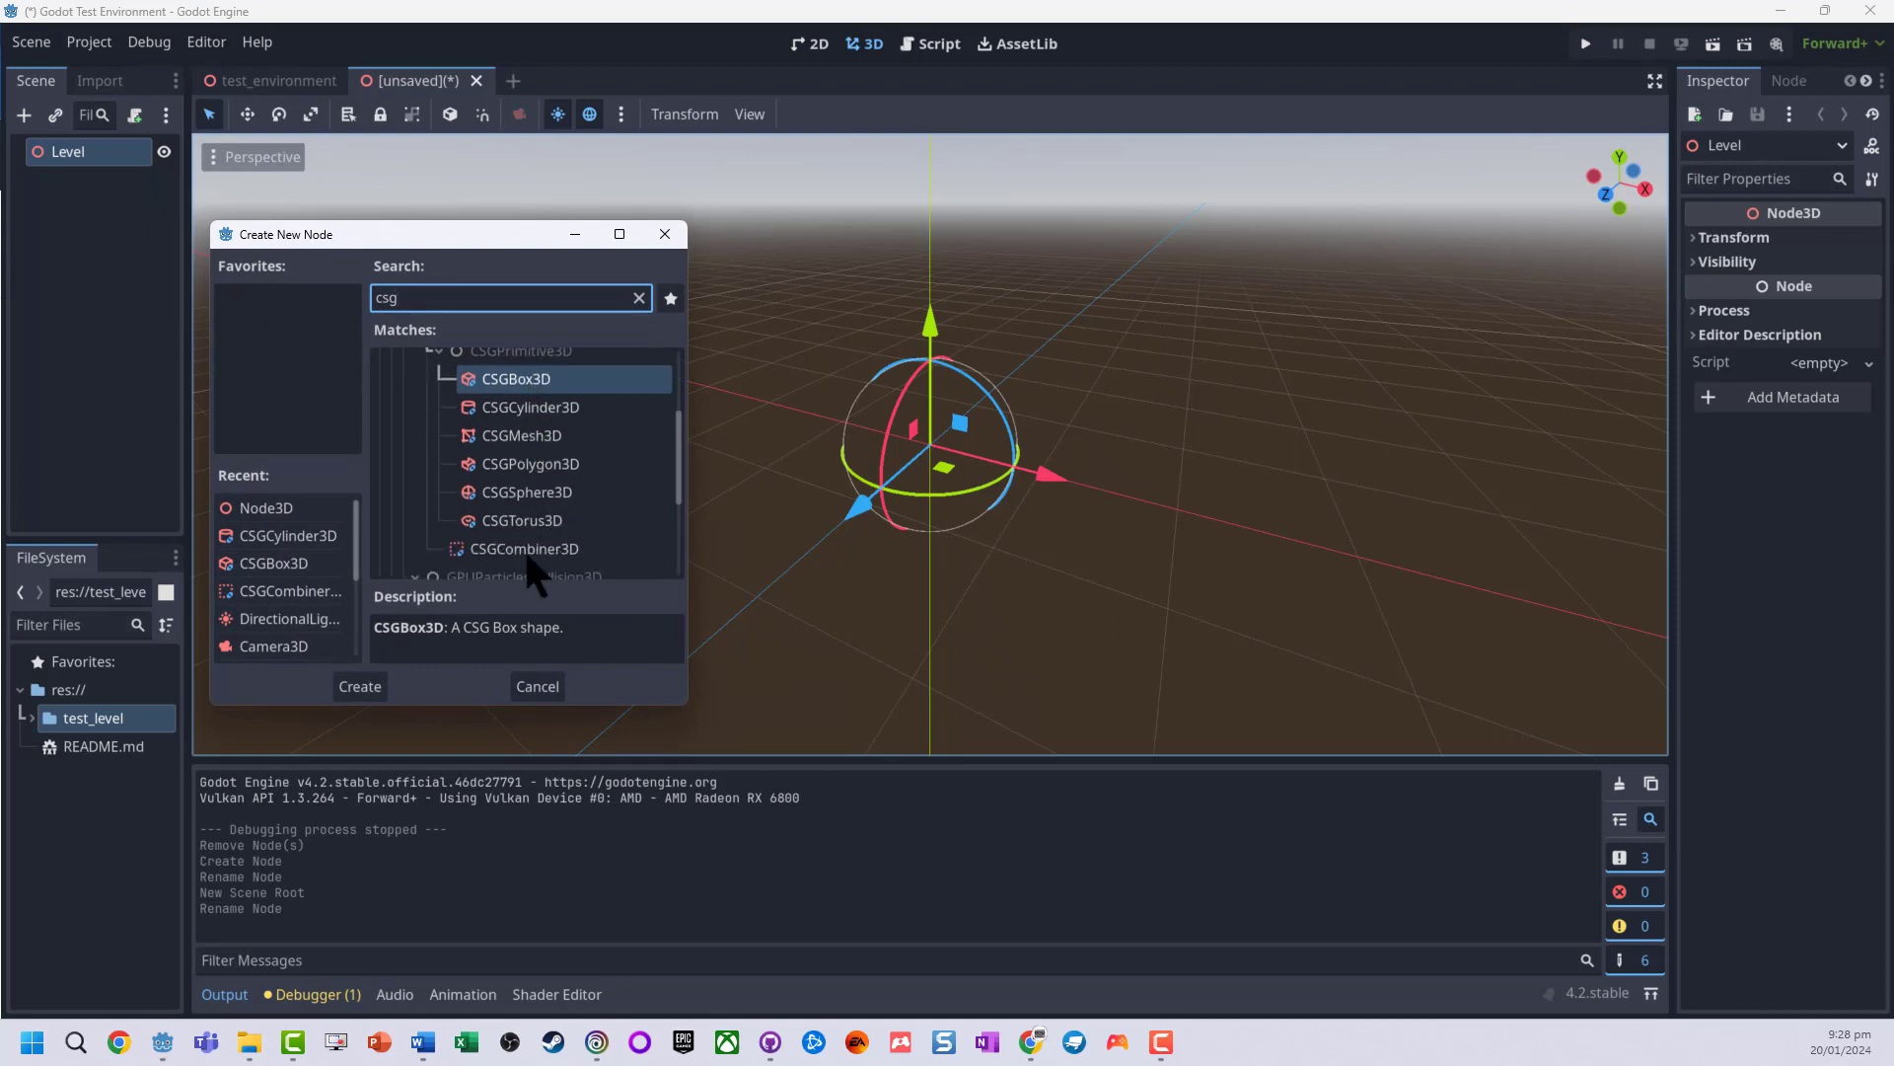
{"action": "double_click", "coordinate": [508, 493]}
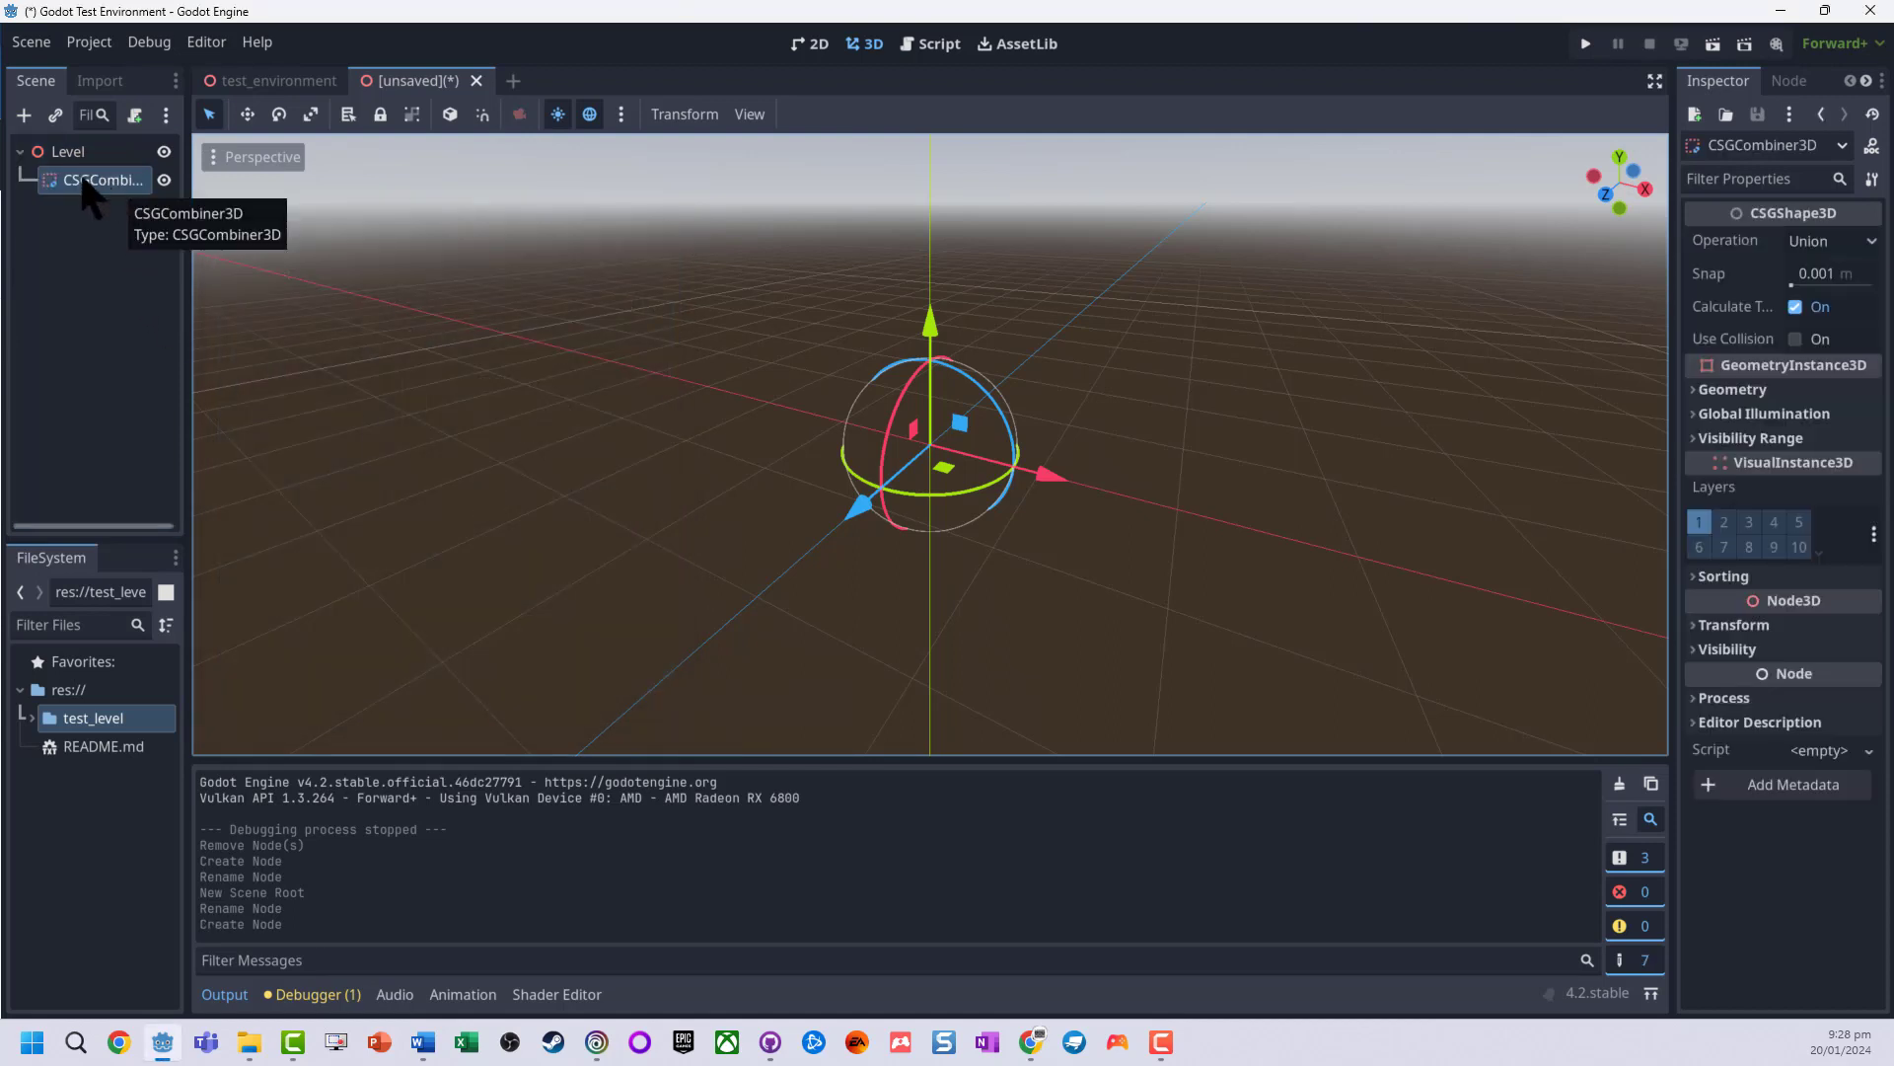
Add a CSGCylinder3D under the combiner and tilt it about 74 degrees.
{"action": "right_click", "coordinate": [91, 197]}
{"action": "left_click", "coordinate": [148, 196]}
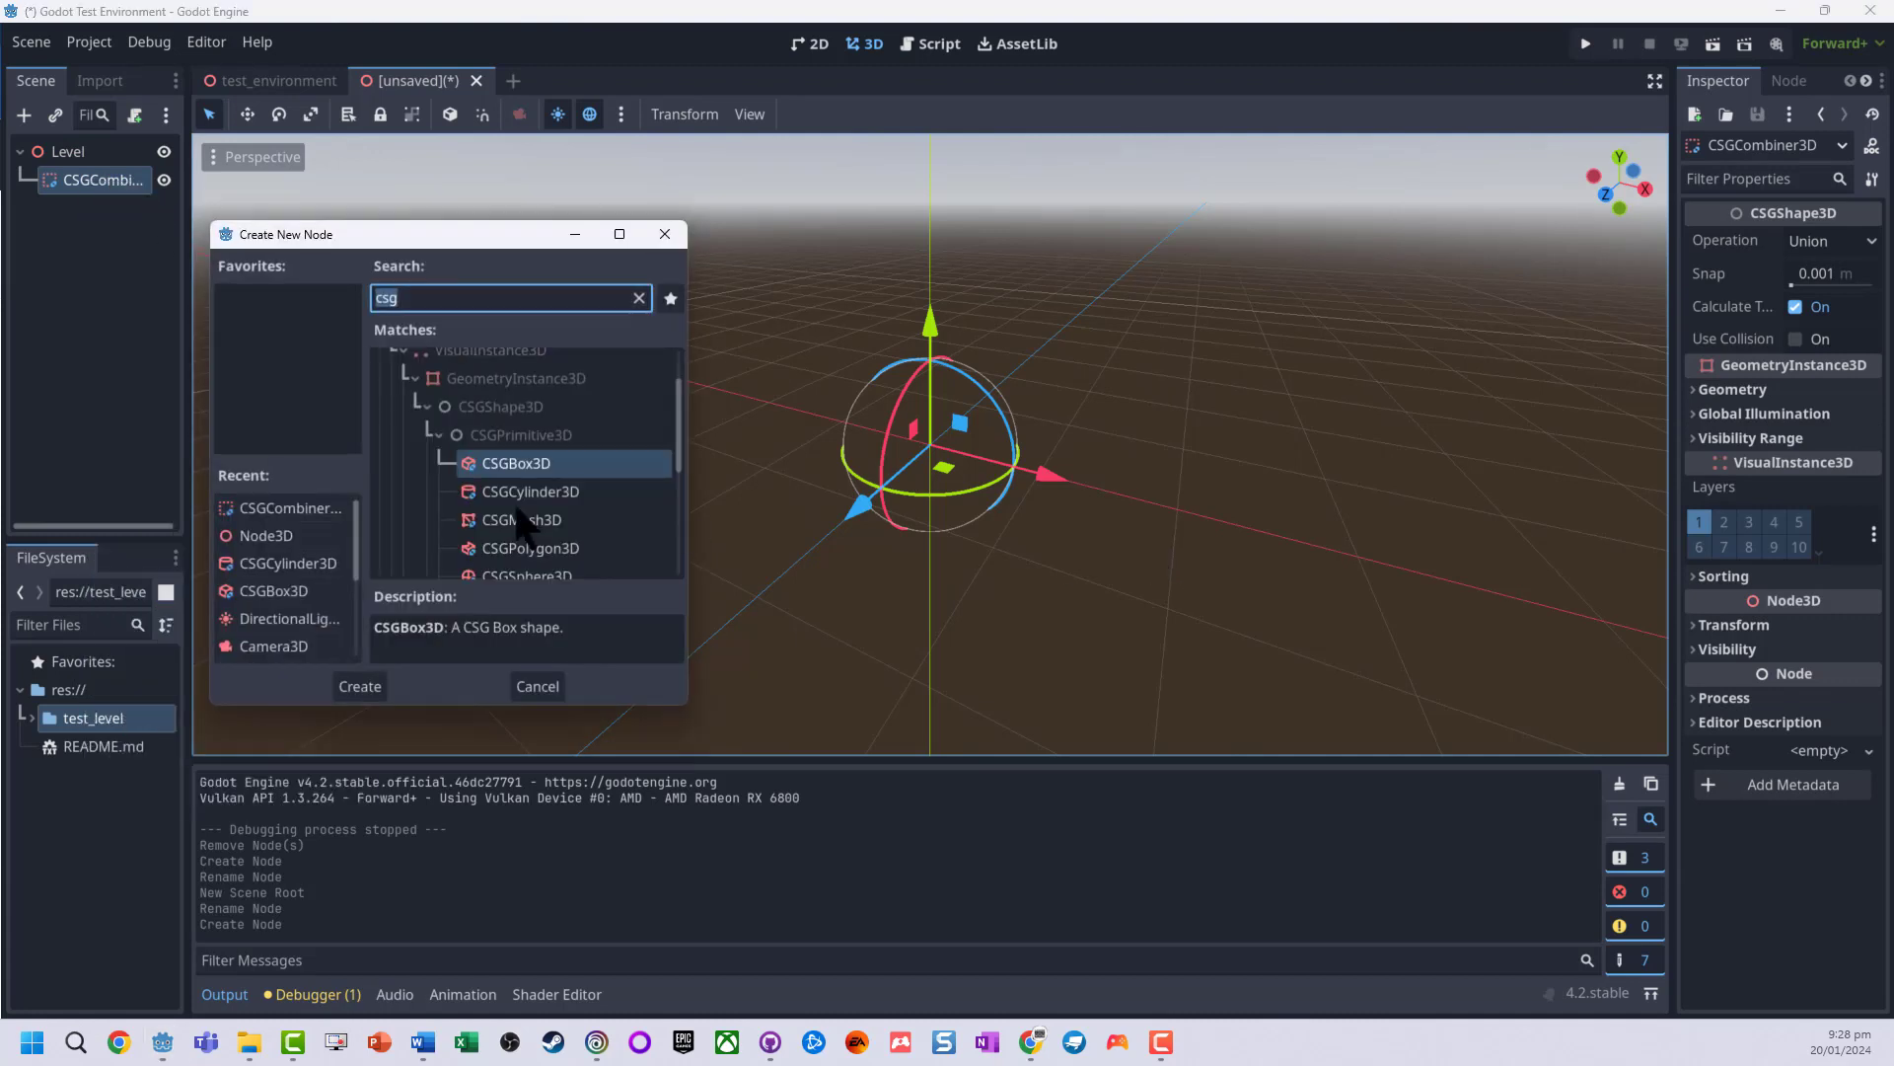
{"action": "left_click", "coordinate": [525, 483]}
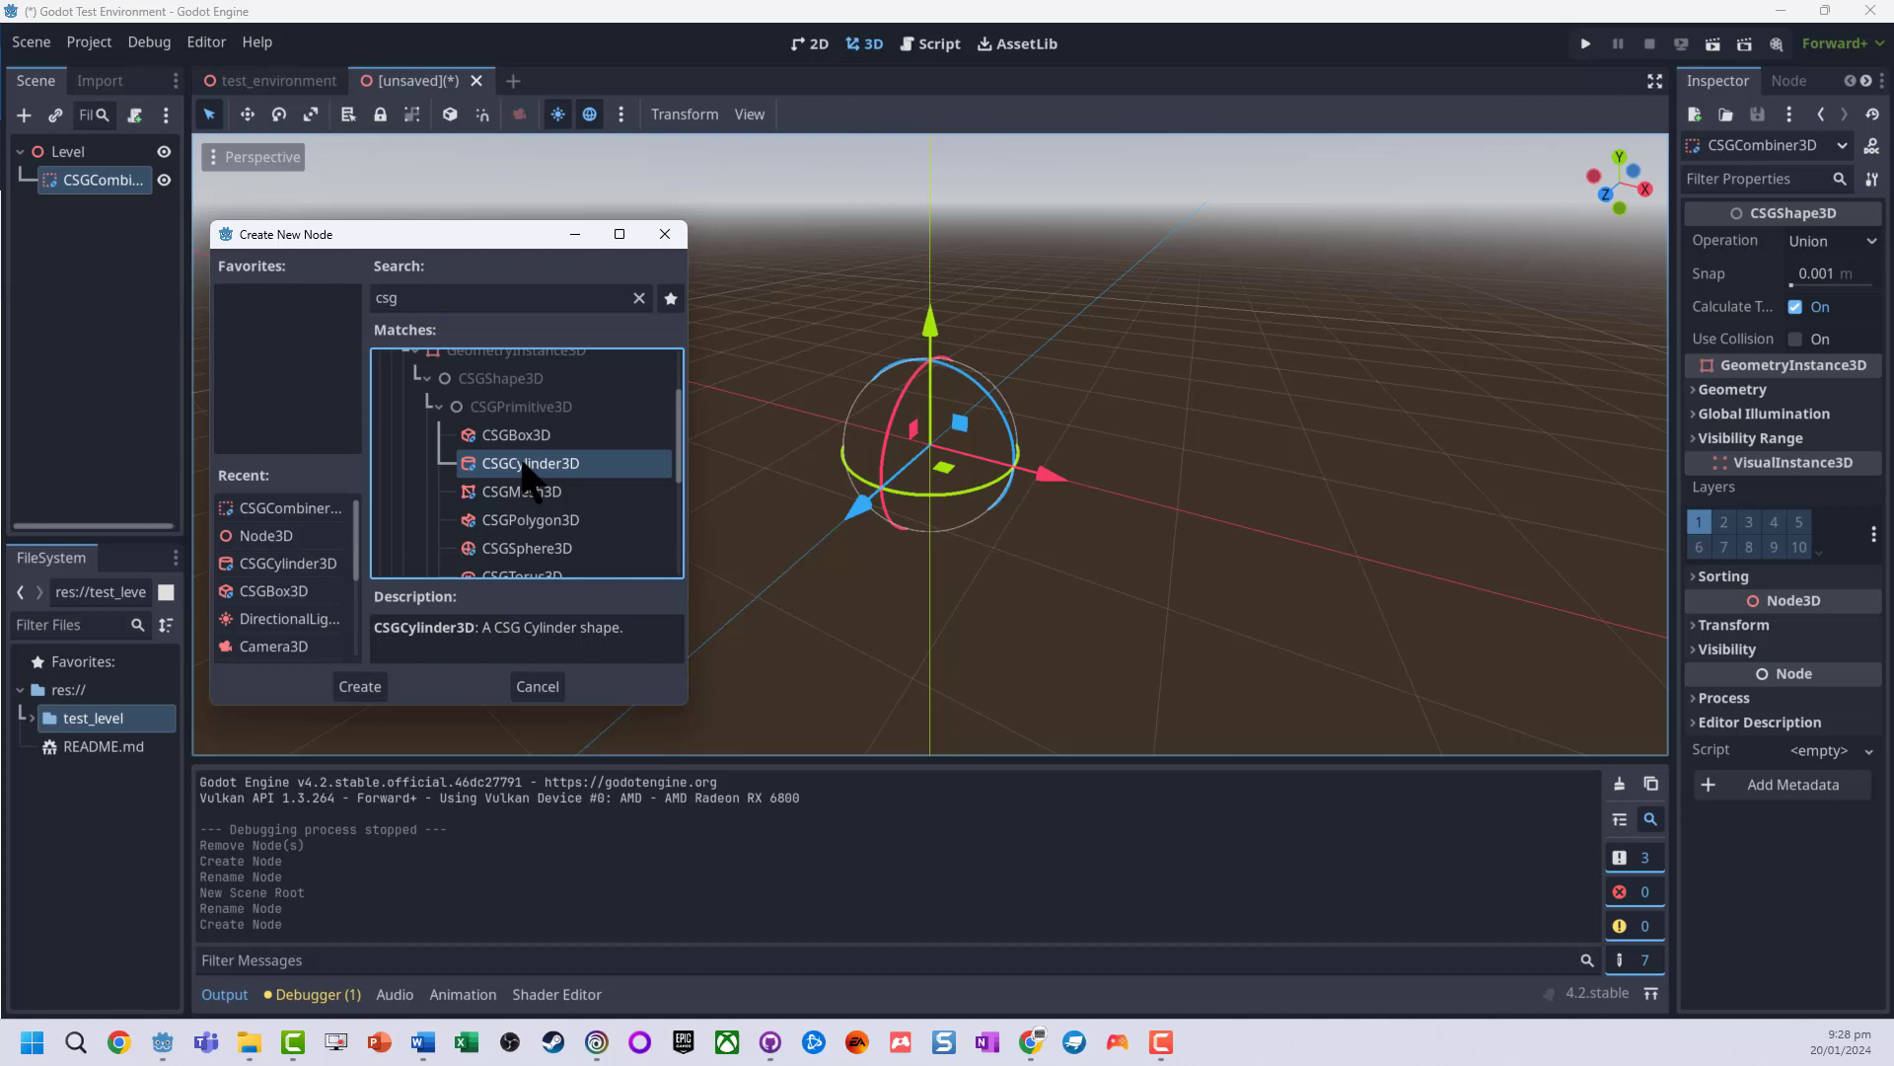
{"action": "double_click", "coordinate": [526, 466]}
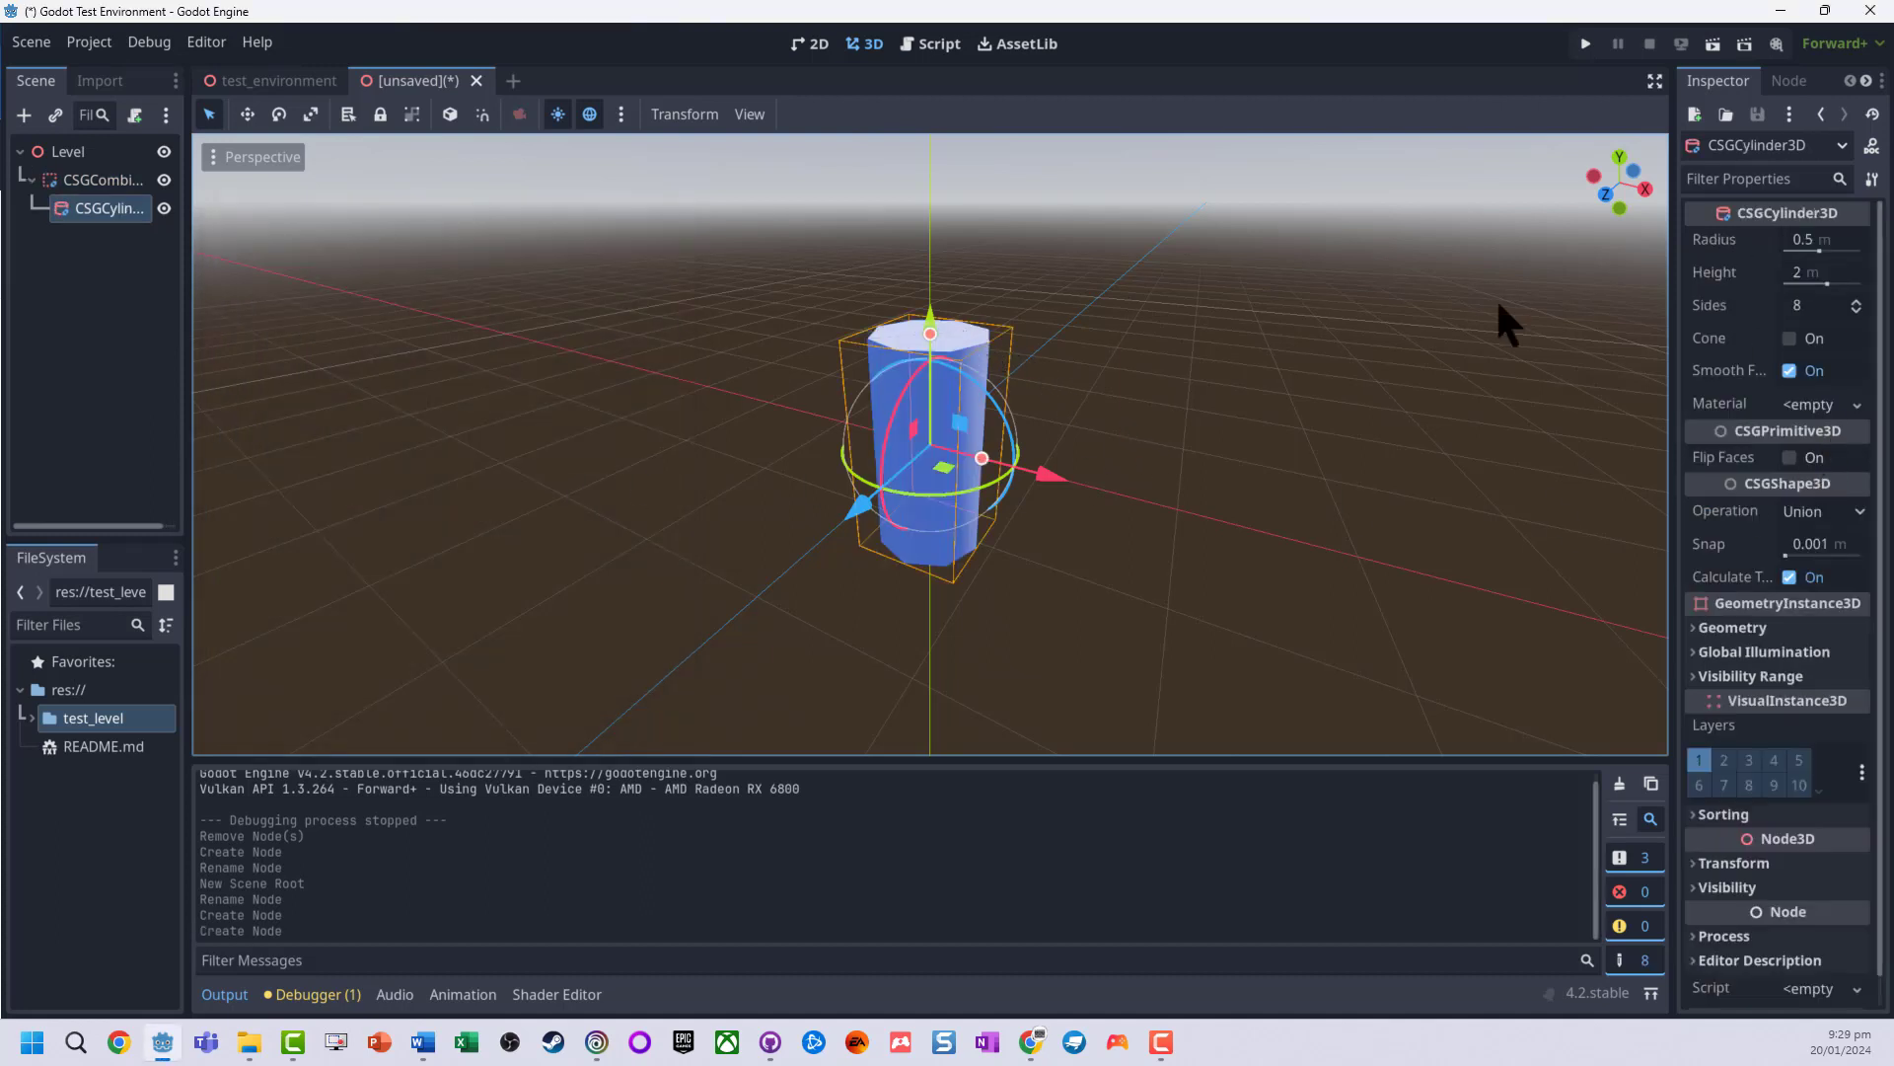
{"action": "left_click_drag", "start_coordinate": [905, 381], "coordinate": [1023, 470]}
Give the cylinder 10 sides and a 0.683 m radius.
{"action": "left_click", "coordinate": [1802, 308]}
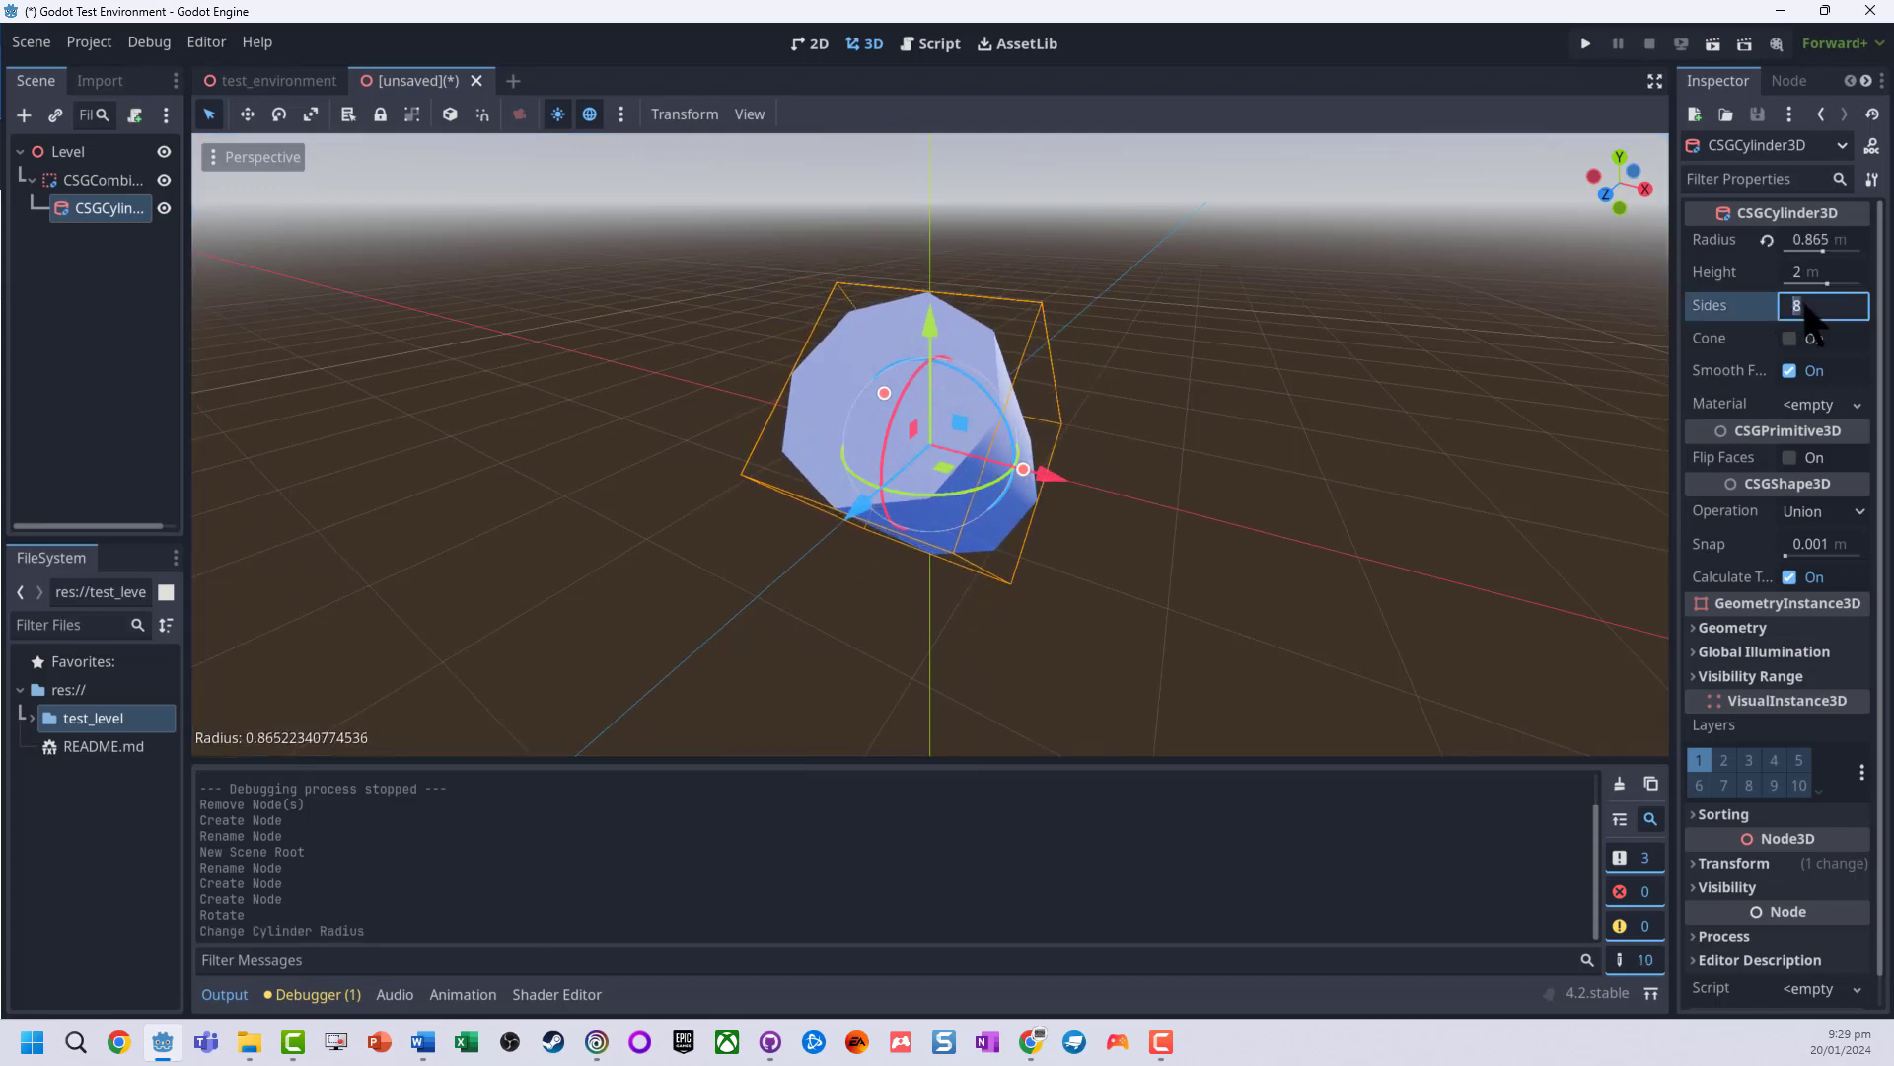
{"action": "type", "text": "10"}
{"action": "key", "text": "Return"}
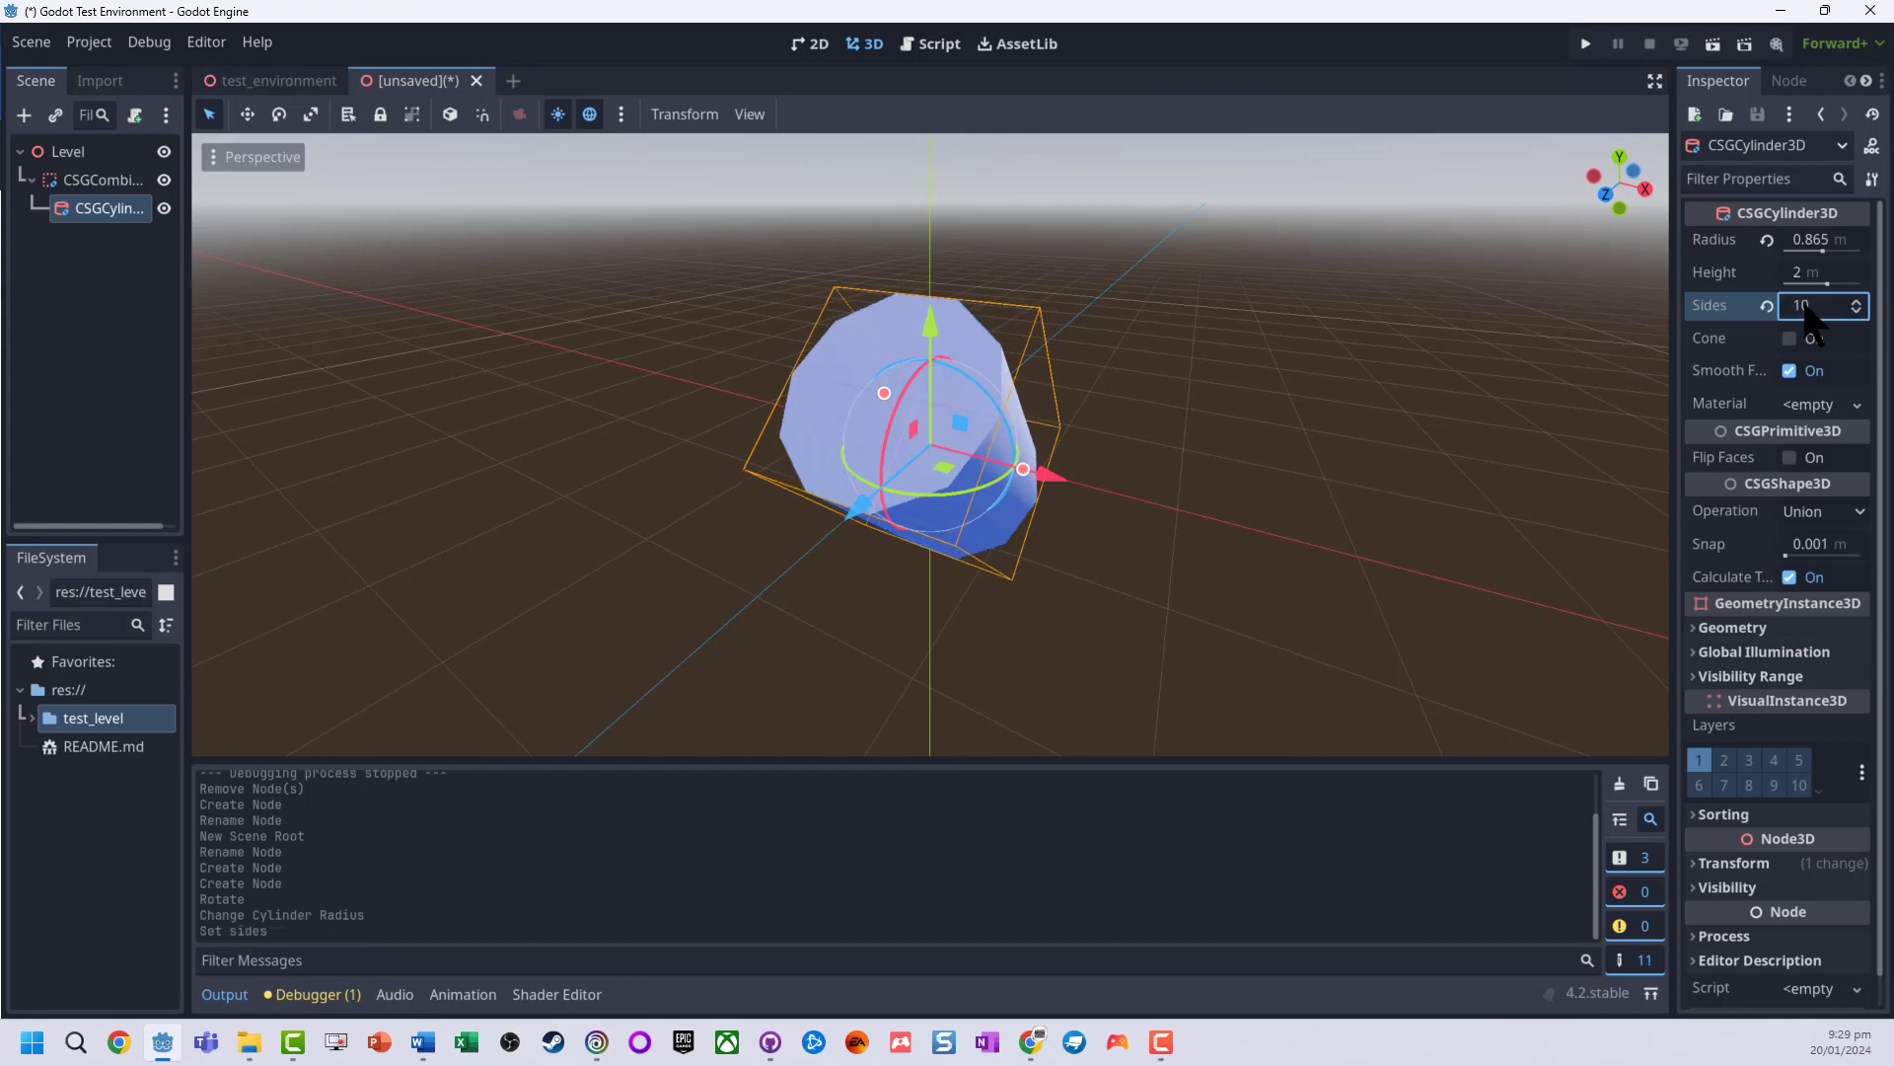
{"action": "scroll", "coordinate": [922, 399], "scroll_direction": "up", "scroll_amount": 3}
{"action": "scroll", "coordinate": [1403, 367], "scroll_direction": "down", "scroll_amount": 2}
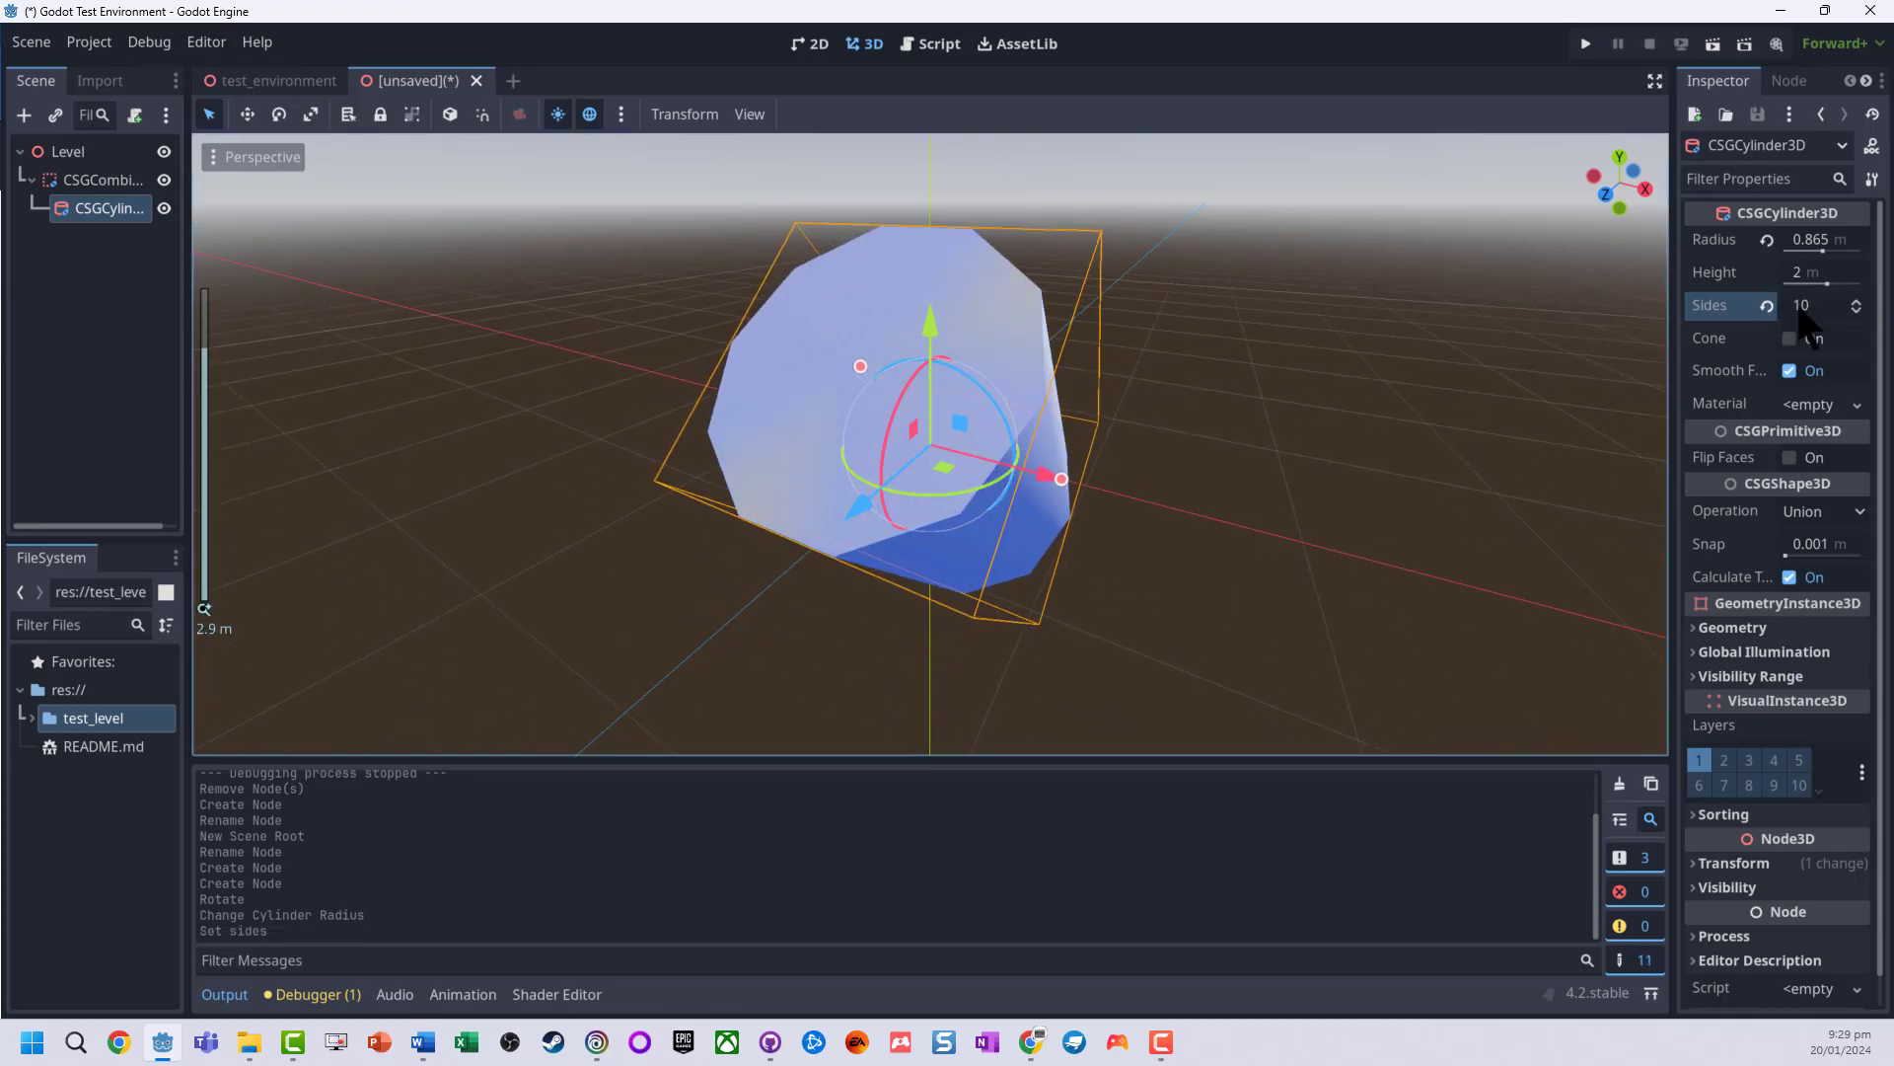
{"action": "mouse_move", "coordinate": [1816, 258]}
{"action": "left_mouse_down"}
{"action": "mouse_move", "coordinate": [1855, 259]}
{"action": "mouse_move", "coordinate": [1812, 258]}
{"action": "left_mouse_up"}
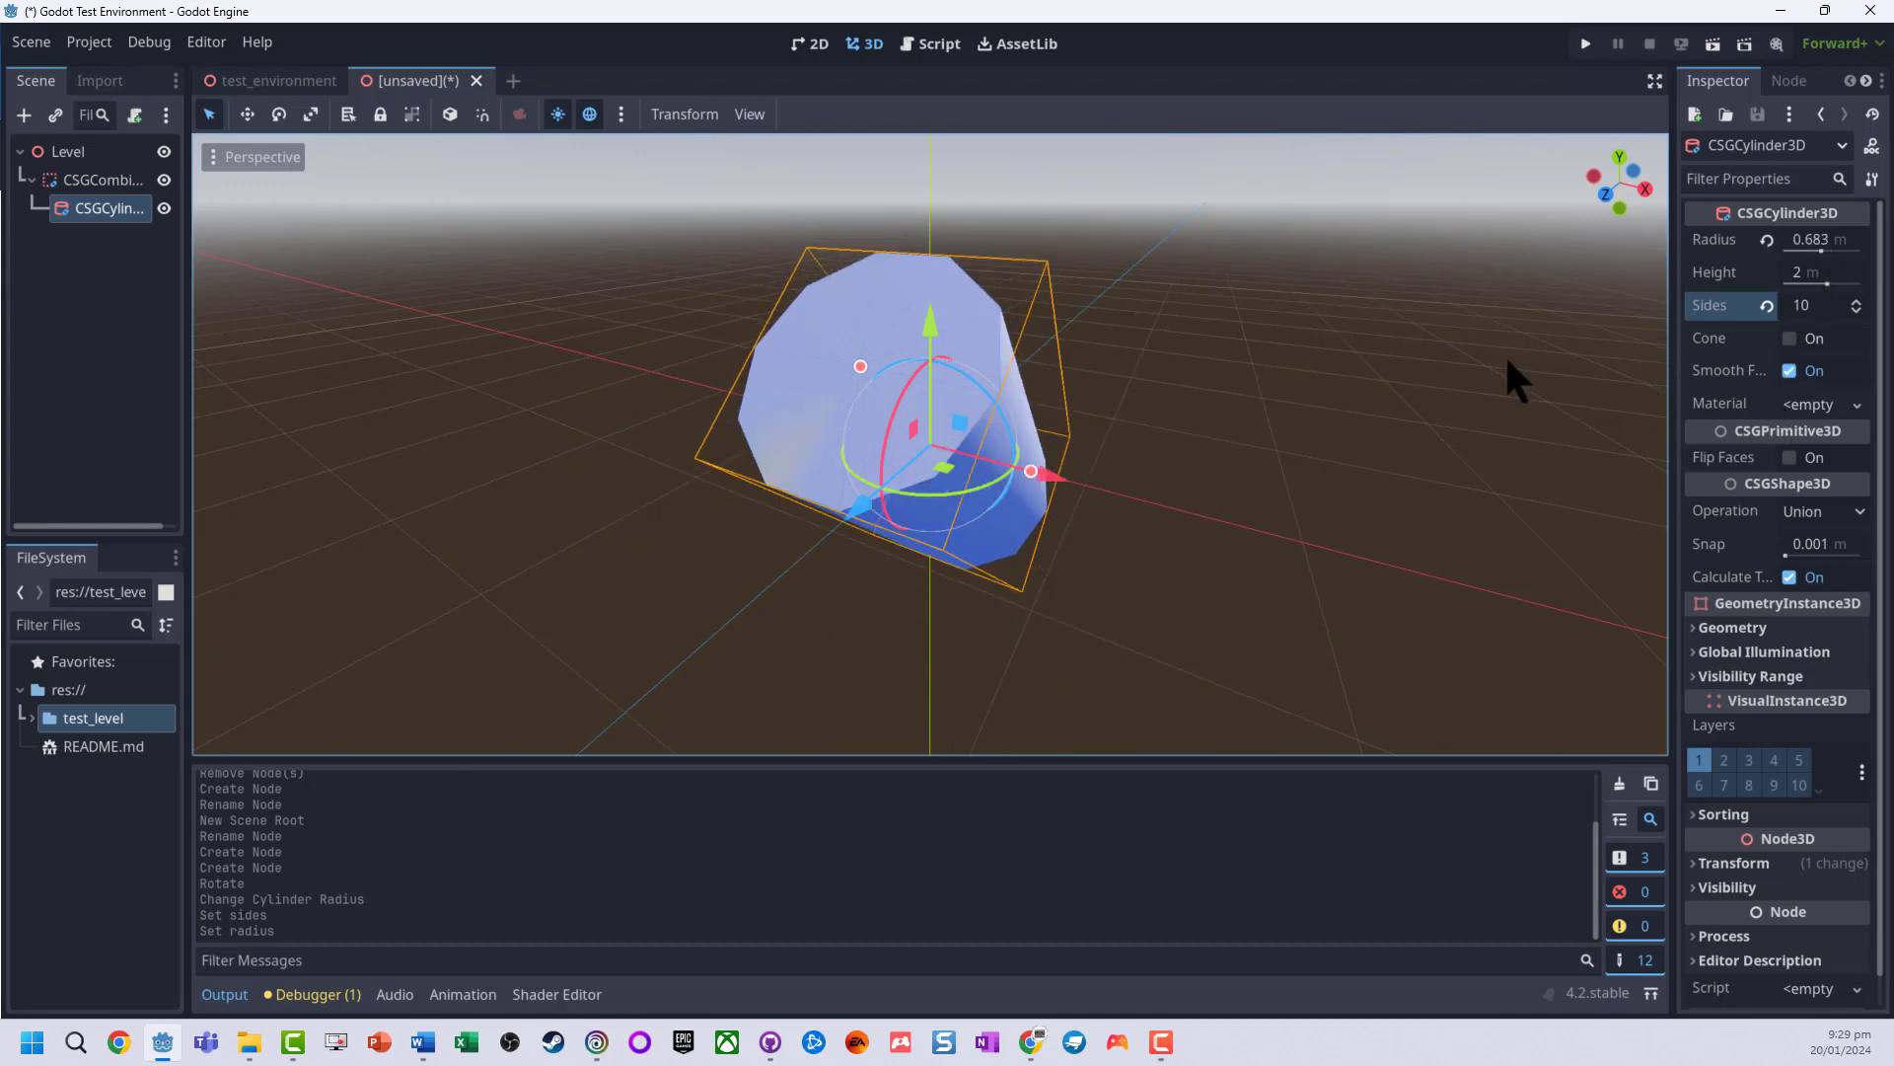
{"action": "left_click", "coordinate": [1788, 339]}
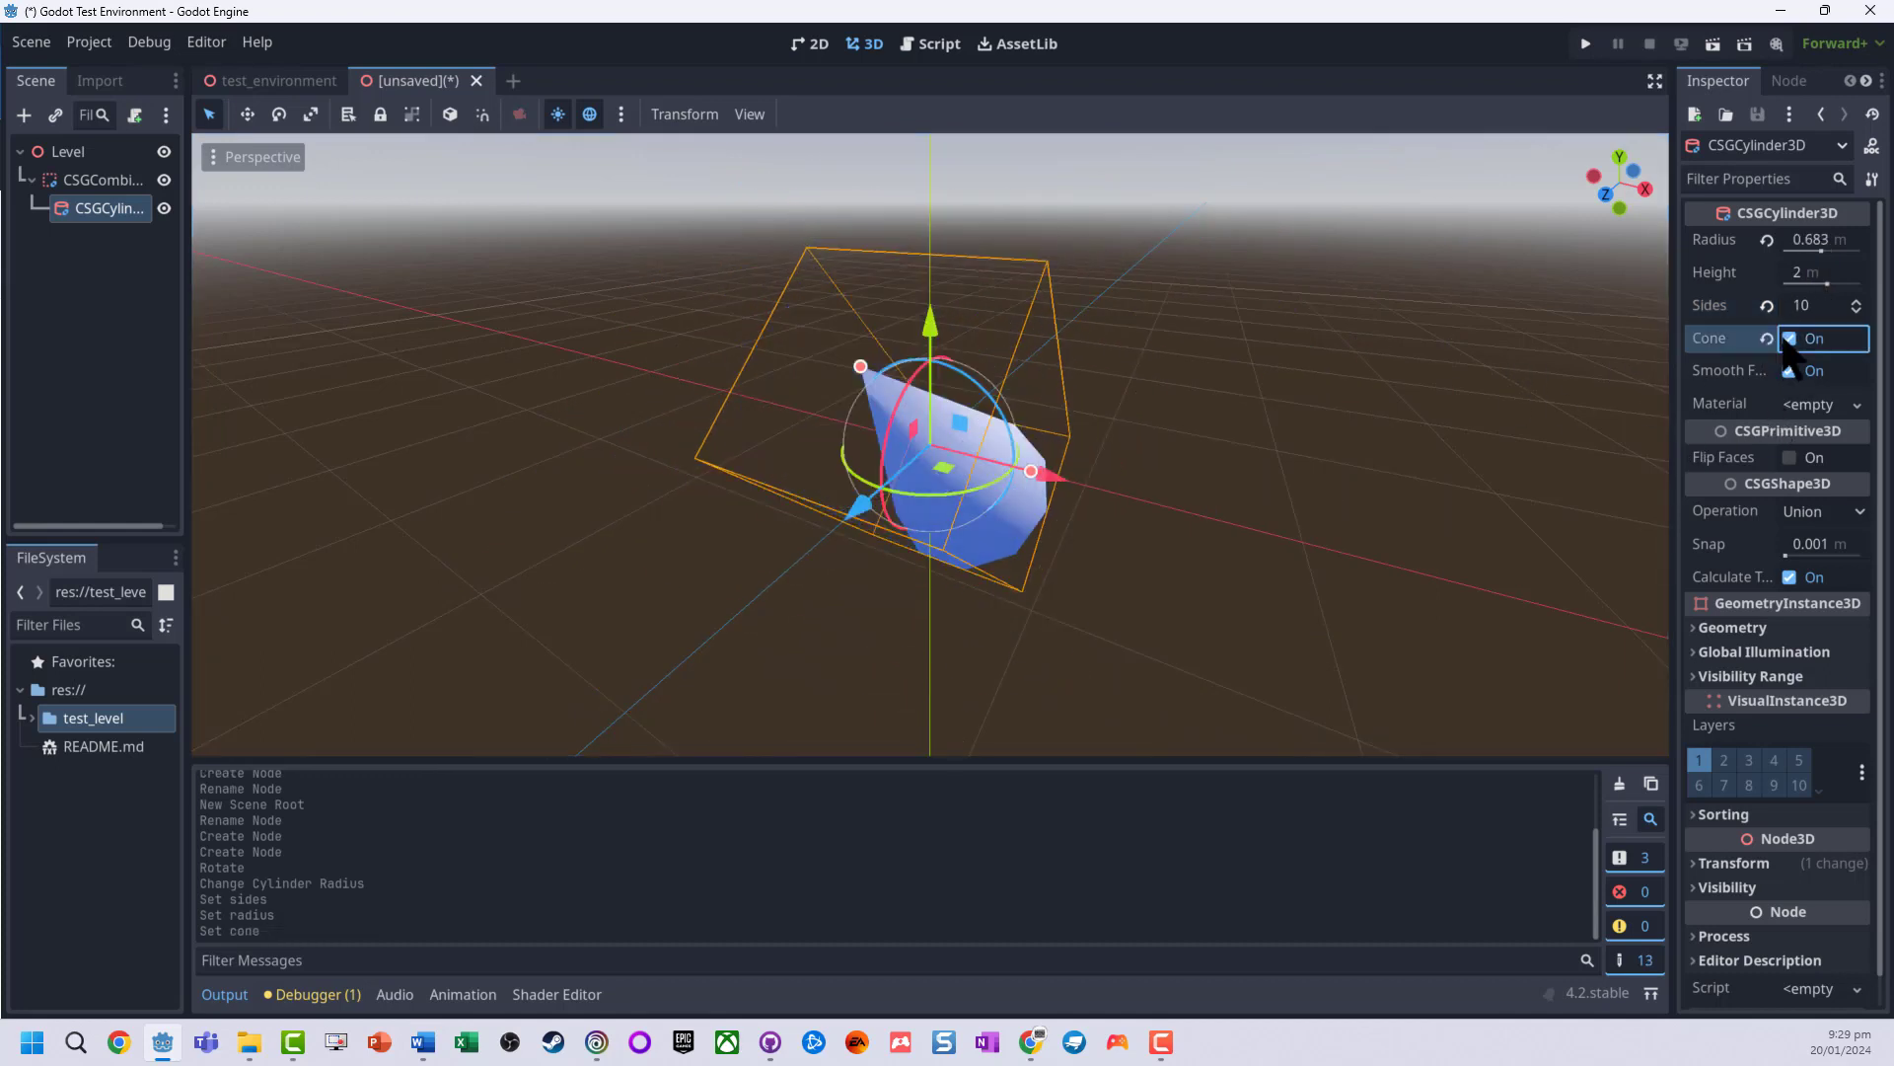
{"action": "left_click", "coordinate": [1788, 338]}
{"action": "middle_click_drag", "start_coordinate": [1217, 489], "coordinate": [1160, 489]}
{"action": "scroll", "coordinate": [1137, 469], "scroll_direction": "down", "scroll_amount": 2}
{"action": "left_click", "coordinate": [110, 181]}
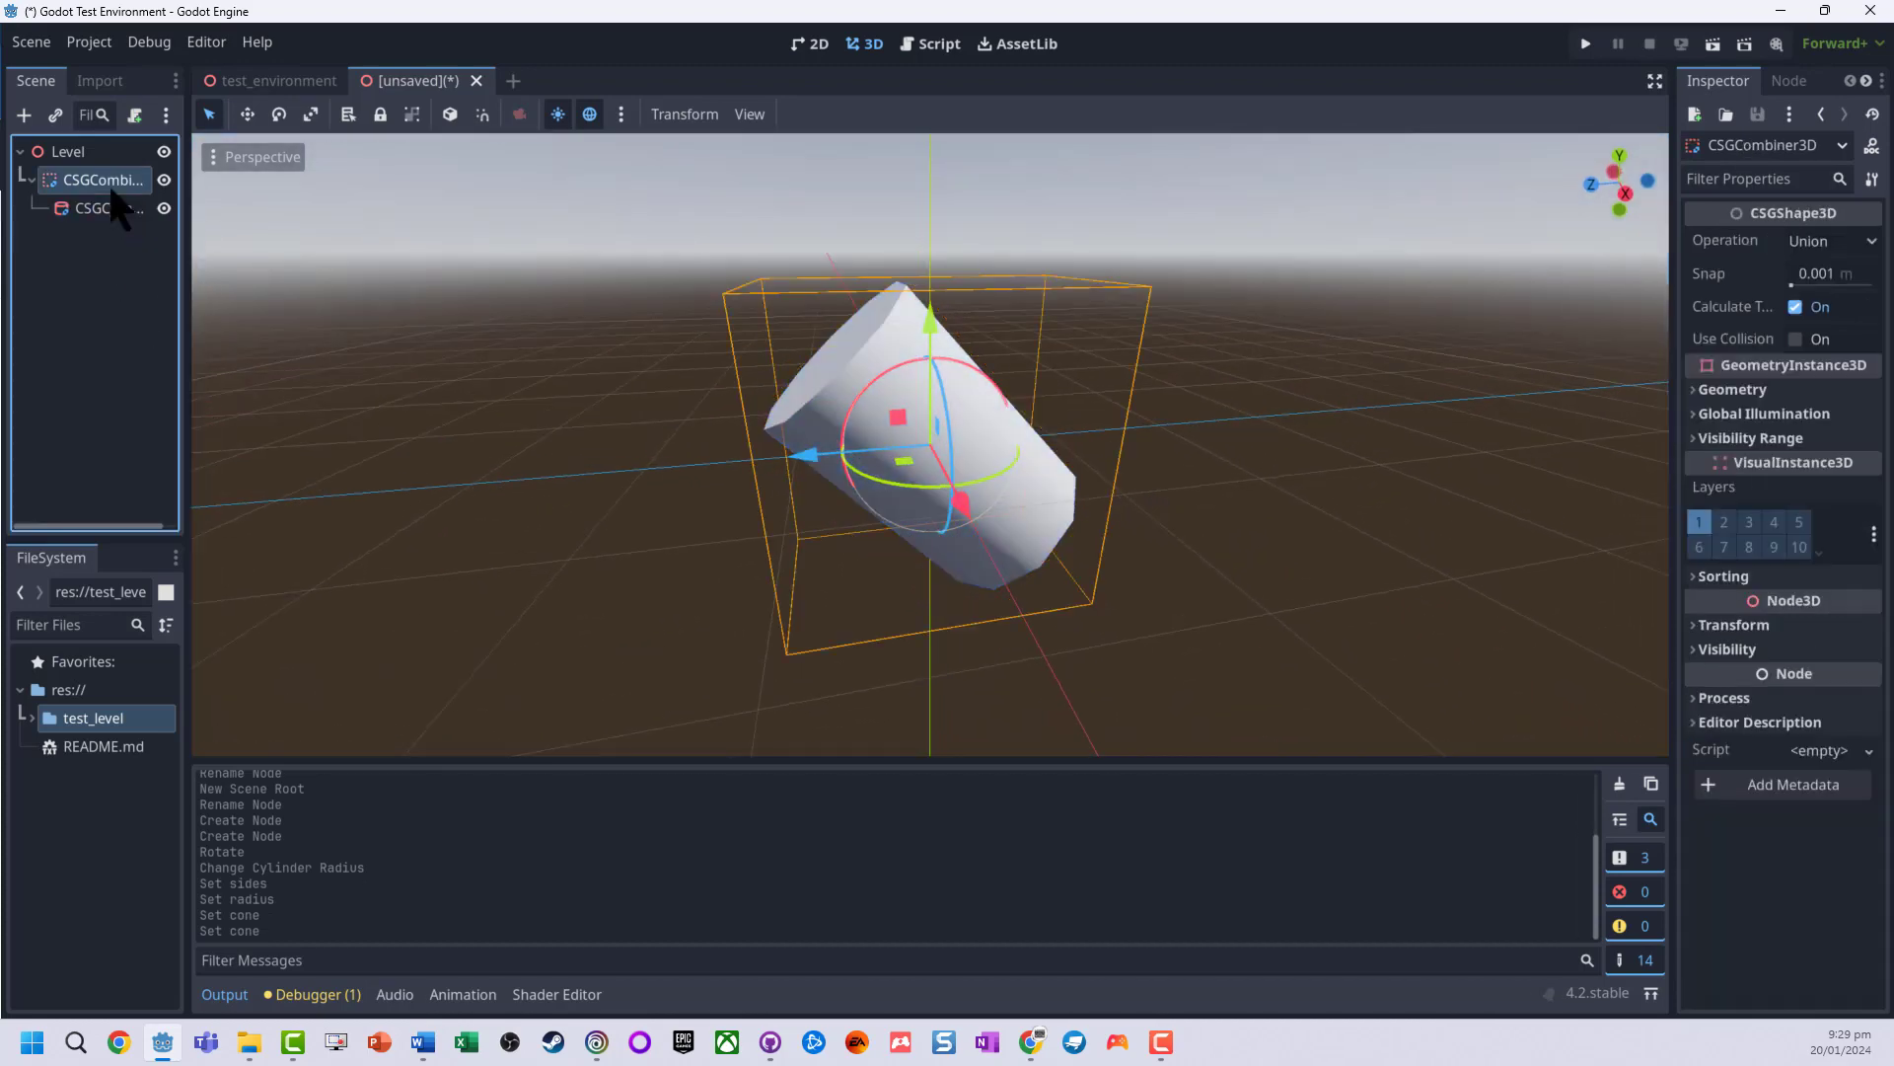
Add a CSGBox3D under the combiner, shift it along X, and undo its tilt.
{"action": "right_click", "coordinate": [111, 184]}
{"action": "left_click", "coordinate": [168, 197]}
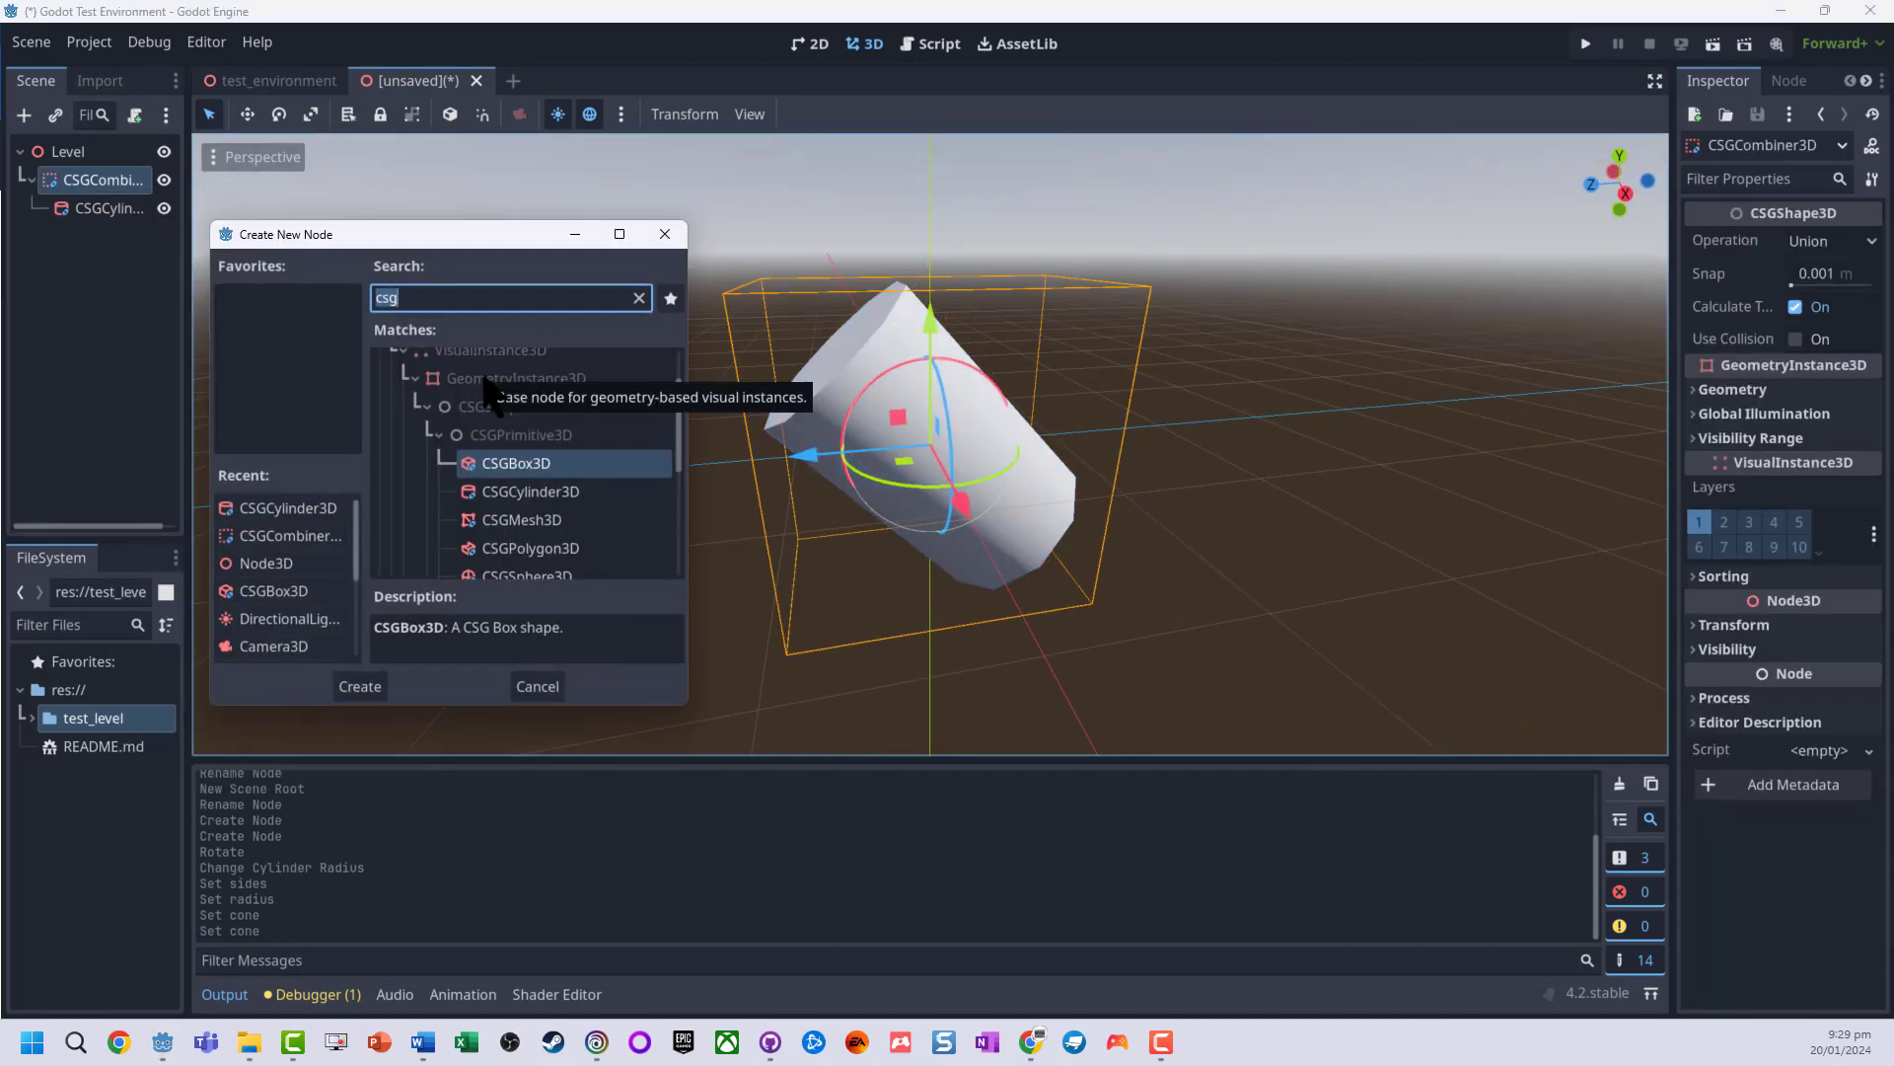
{"action": "double_click", "coordinate": [548, 466]}
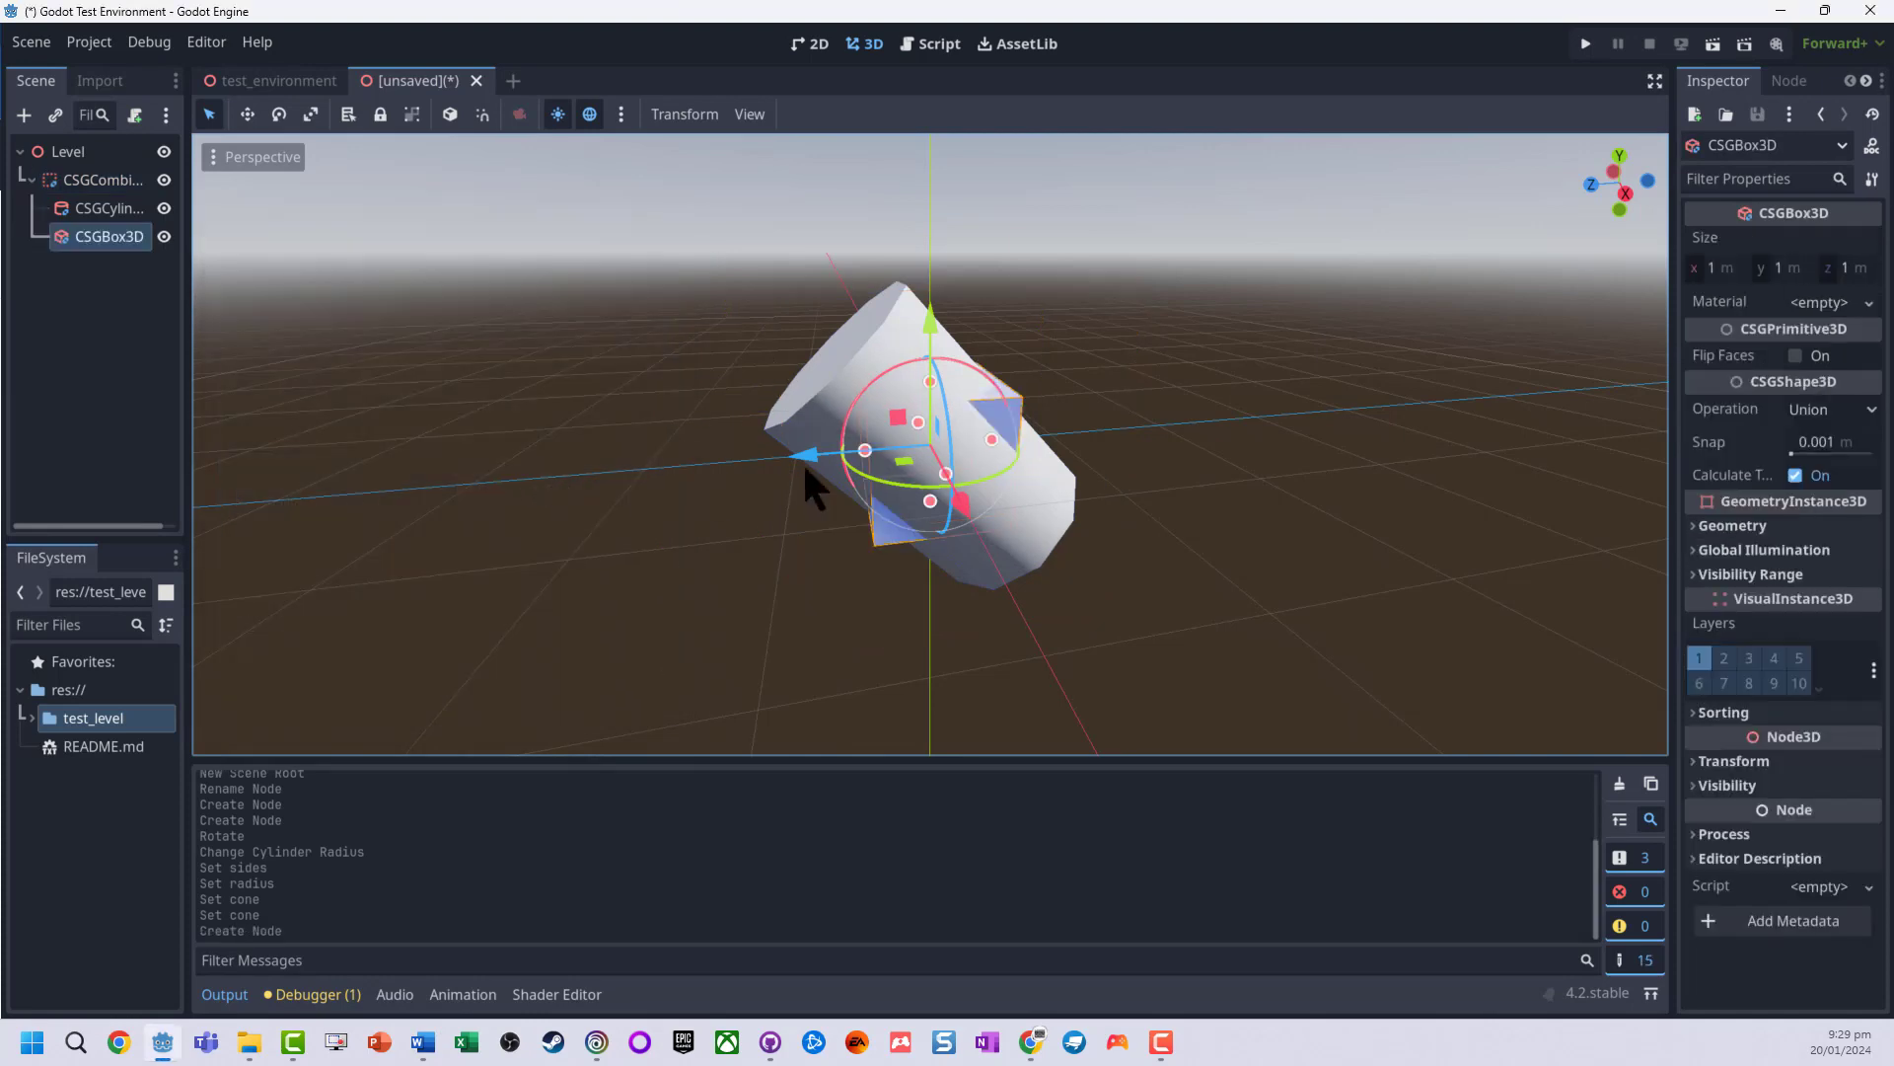
{"action": "middle_click_drag", "start_coordinate": [1010, 522], "coordinate": [1110, 596]}
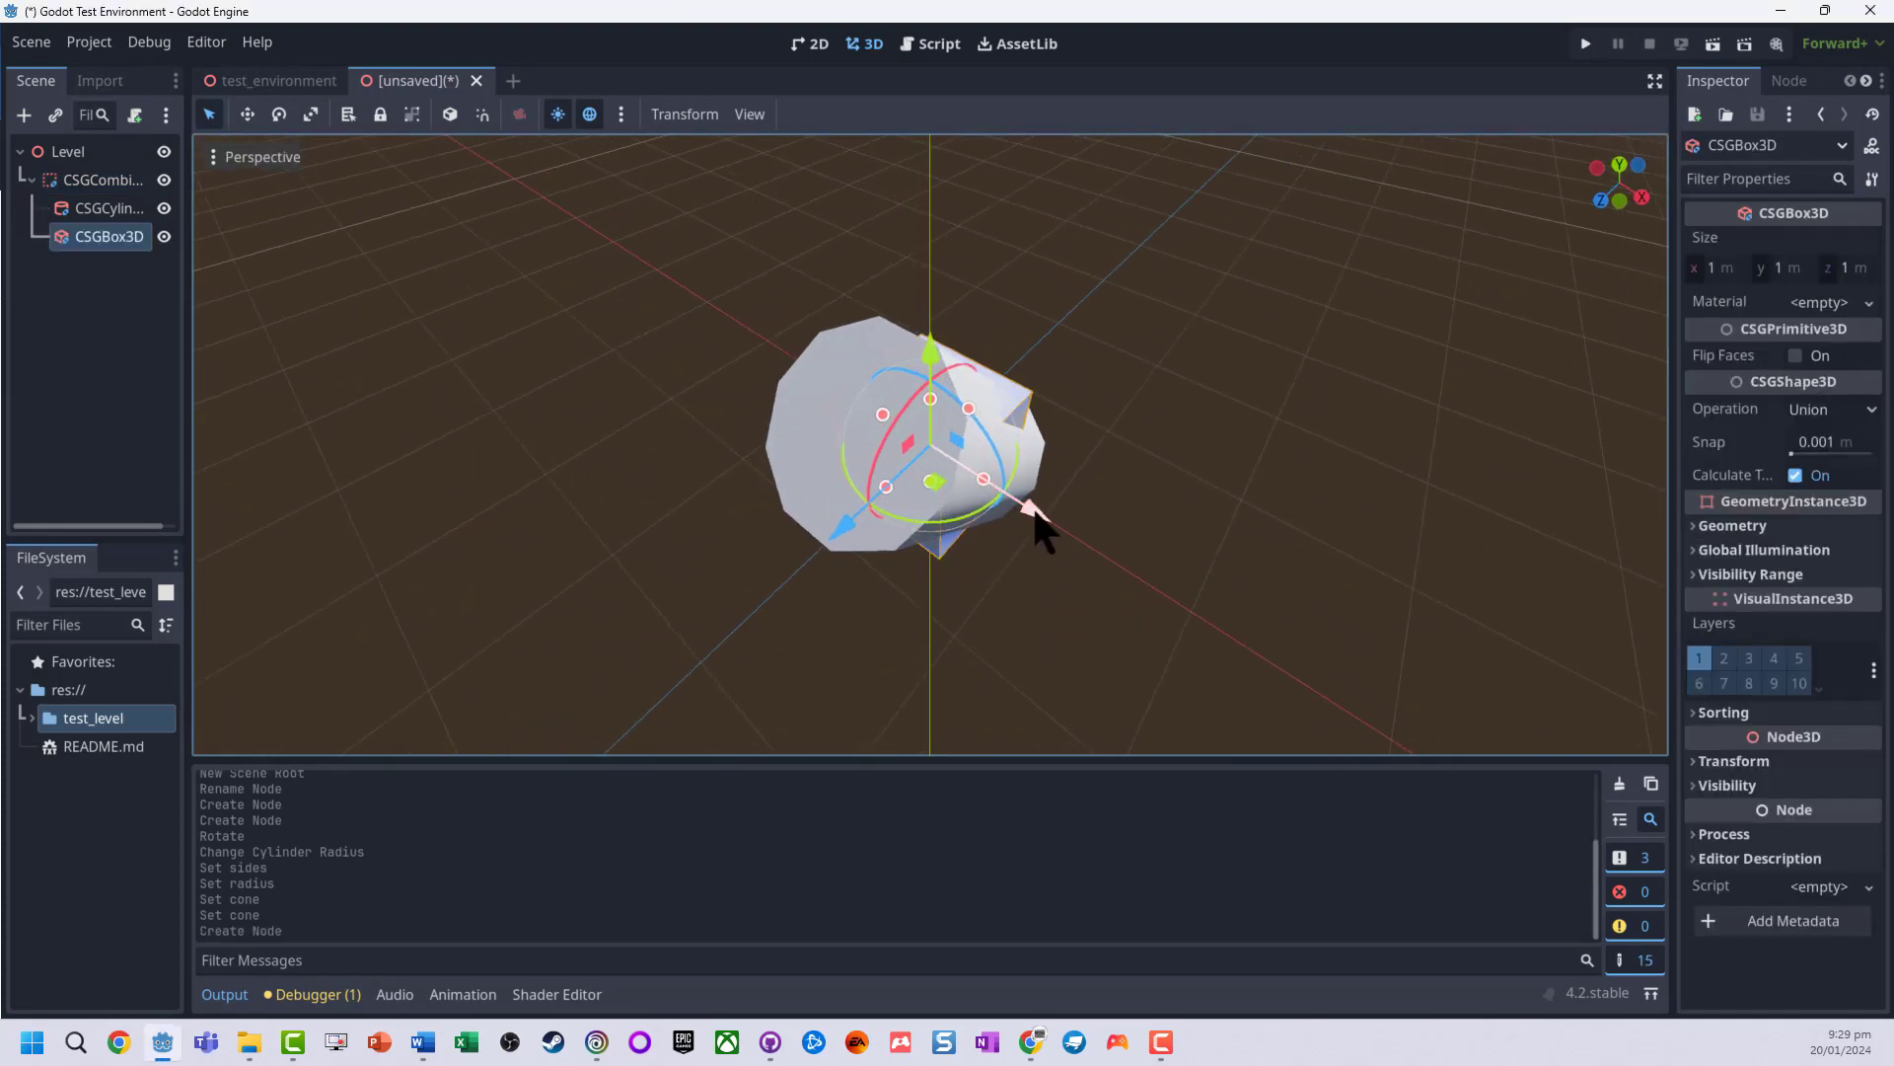
{"action": "left_click_drag", "start_coordinate": [1044, 533], "coordinate": [1153, 537]}
{"action": "left_click_drag", "start_coordinate": [957, 533], "coordinate": [1016, 644]}
{"action": "scroll", "coordinate": [1016, 636], "scroll_direction": "up", "scroll_amount": 3}
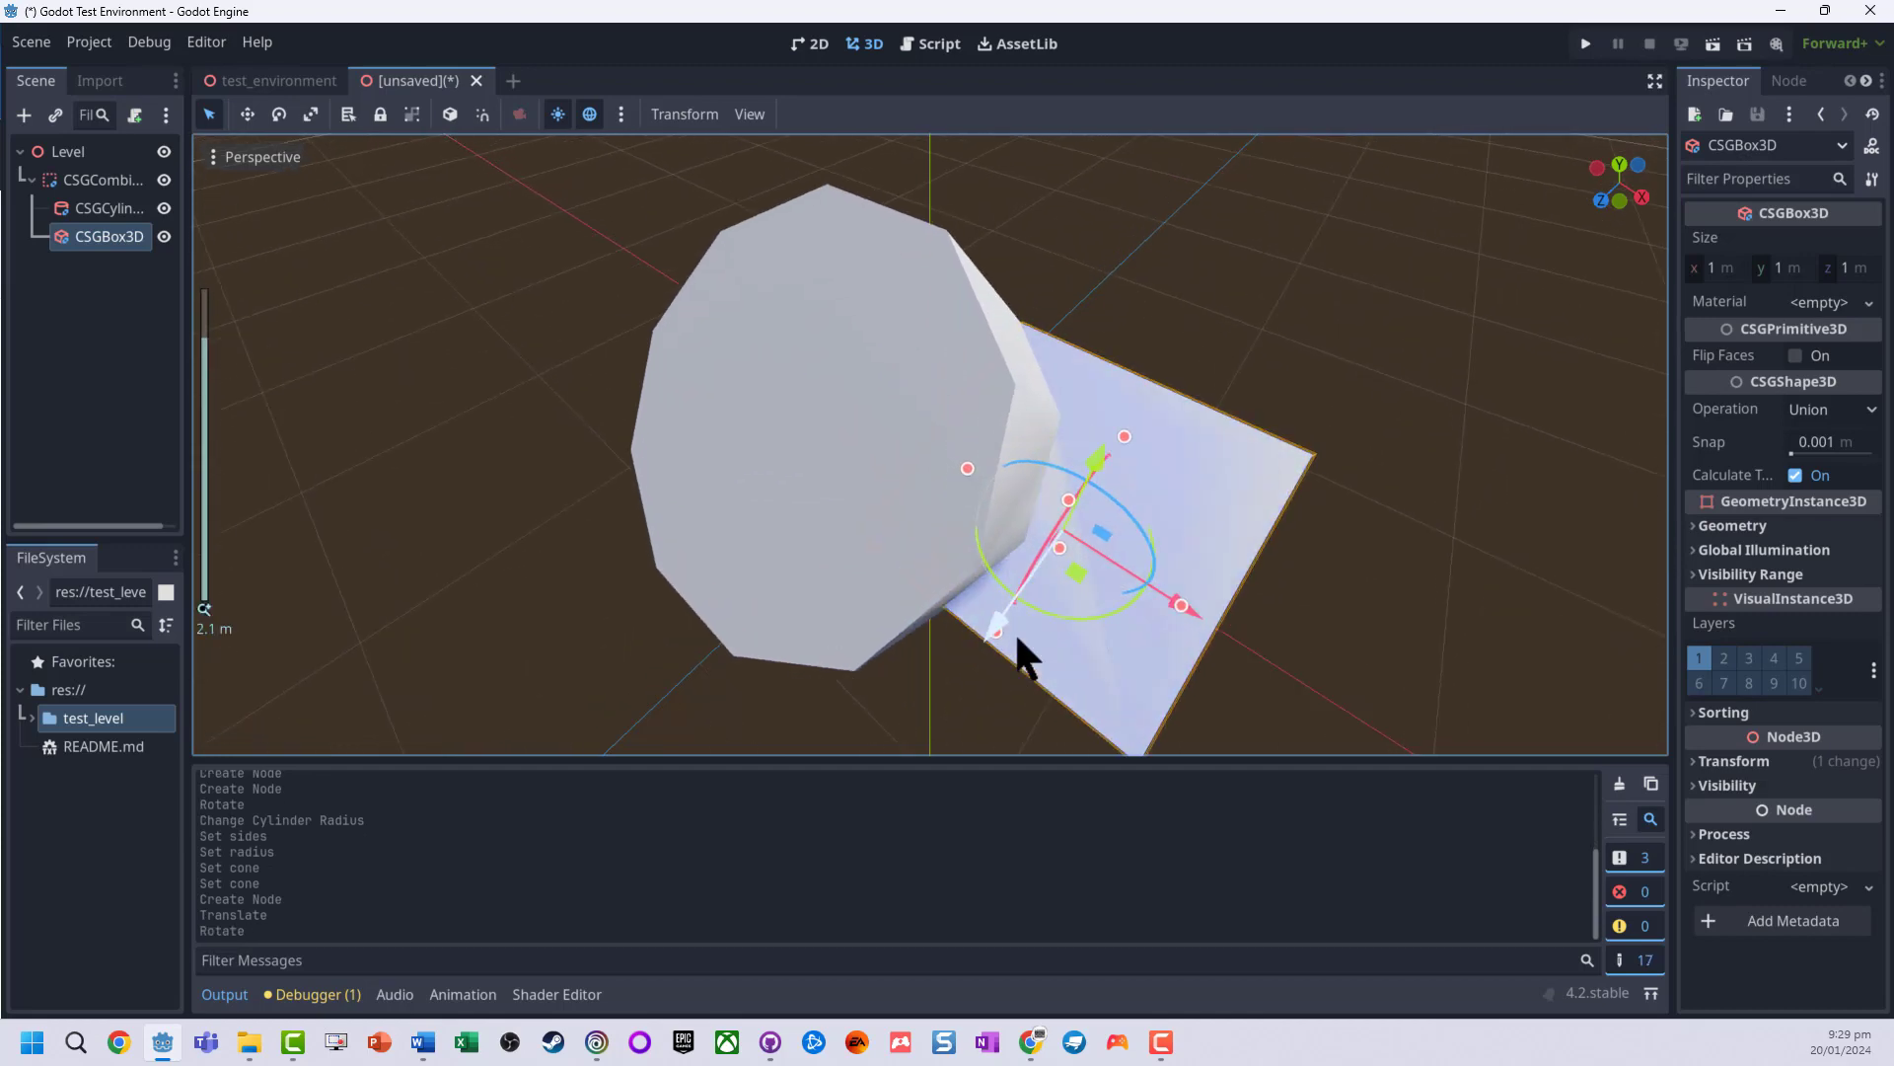
{"action": "key", "text": "ctrl+z"}
{"action": "scroll", "coordinate": [1014, 630], "scroll_direction": "down", "scroll_amount": 5}
{"action": "middle_click_drag", "start_coordinate": [1086, 655], "coordinate": [916, 503]}
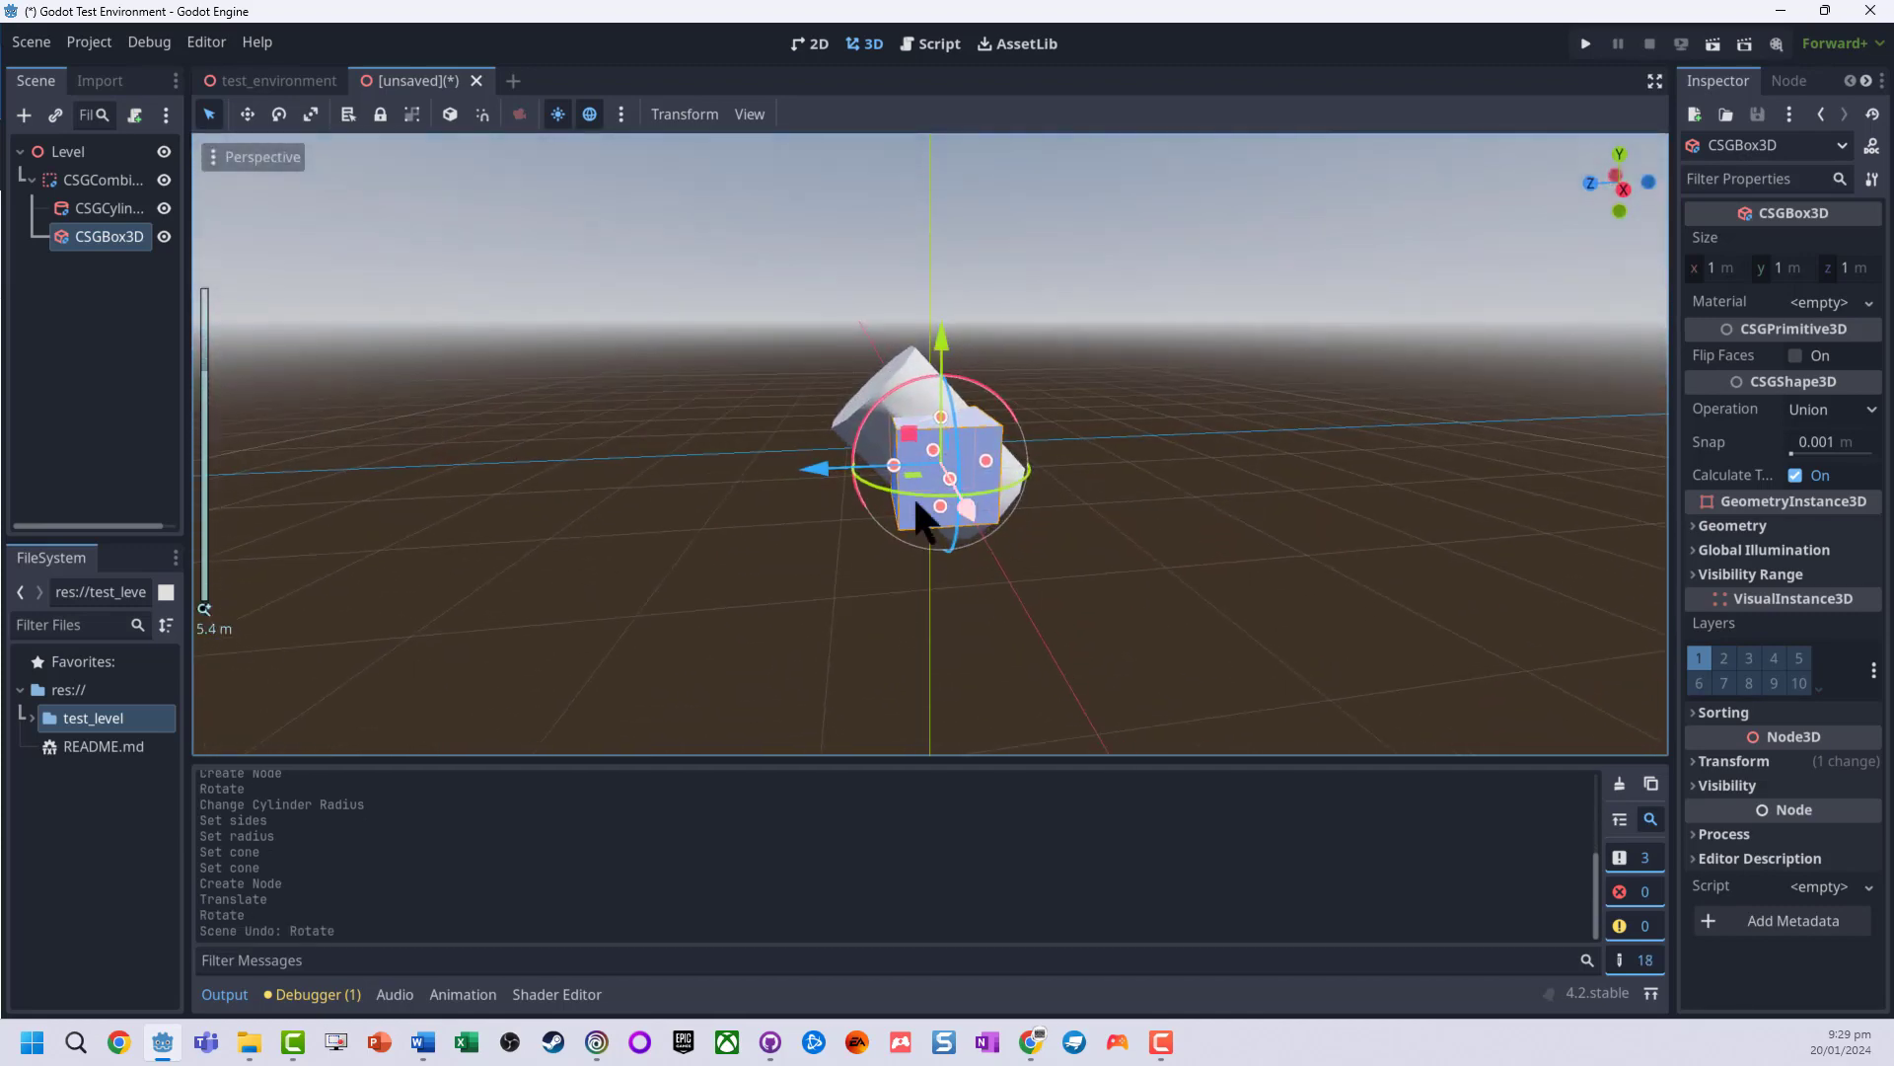
Resize the box into a flat slab about 4.25 × 0.47 × 5.31.
{"action": "left_click_drag", "start_coordinate": [893, 463], "coordinate": [418, 488]}
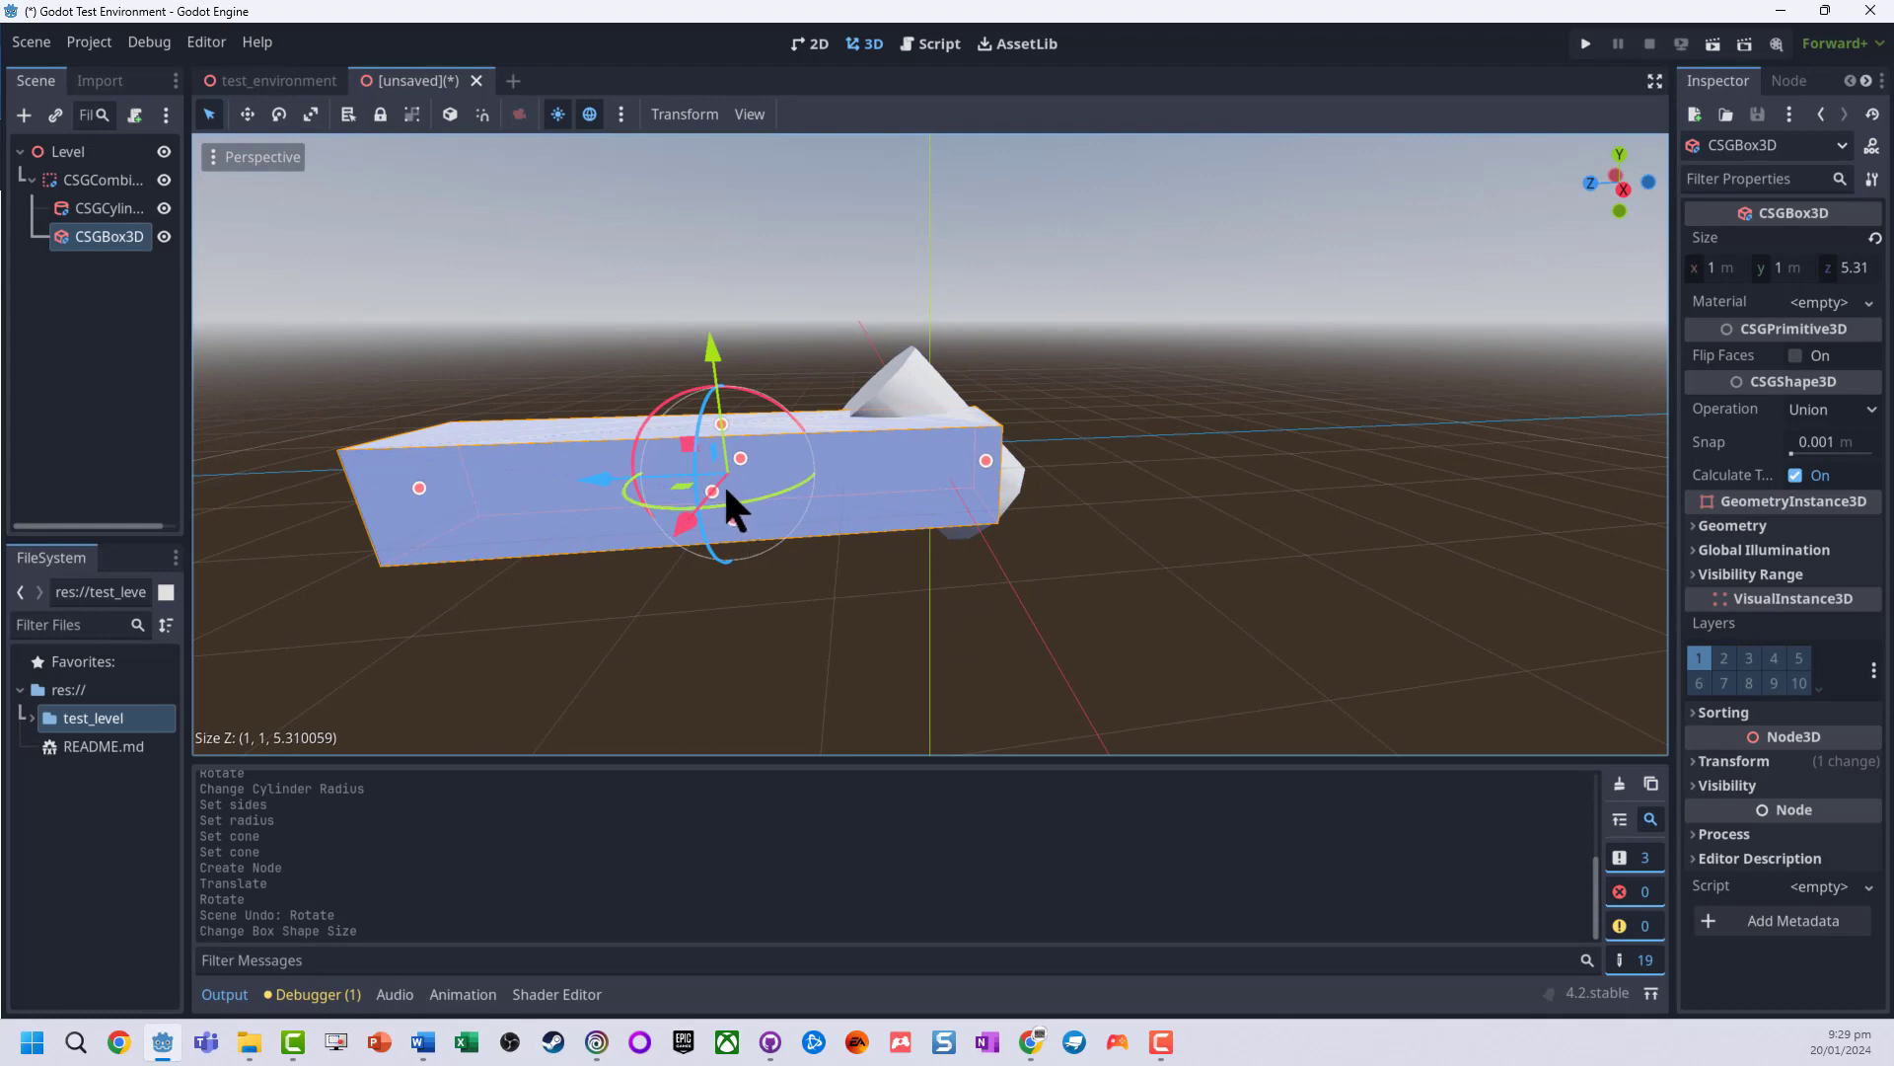
{"action": "middle_click_drag", "start_coordinate": [727, 491], "coordinate": [697, 562]}
{"action": "left_click_drag", "start_coordinate": [742, 419], "coordinate": [428, 566]}
{"action": "middle_click_drag", "start_coordinate": [708, 588], "coordinate": [667, 462]}
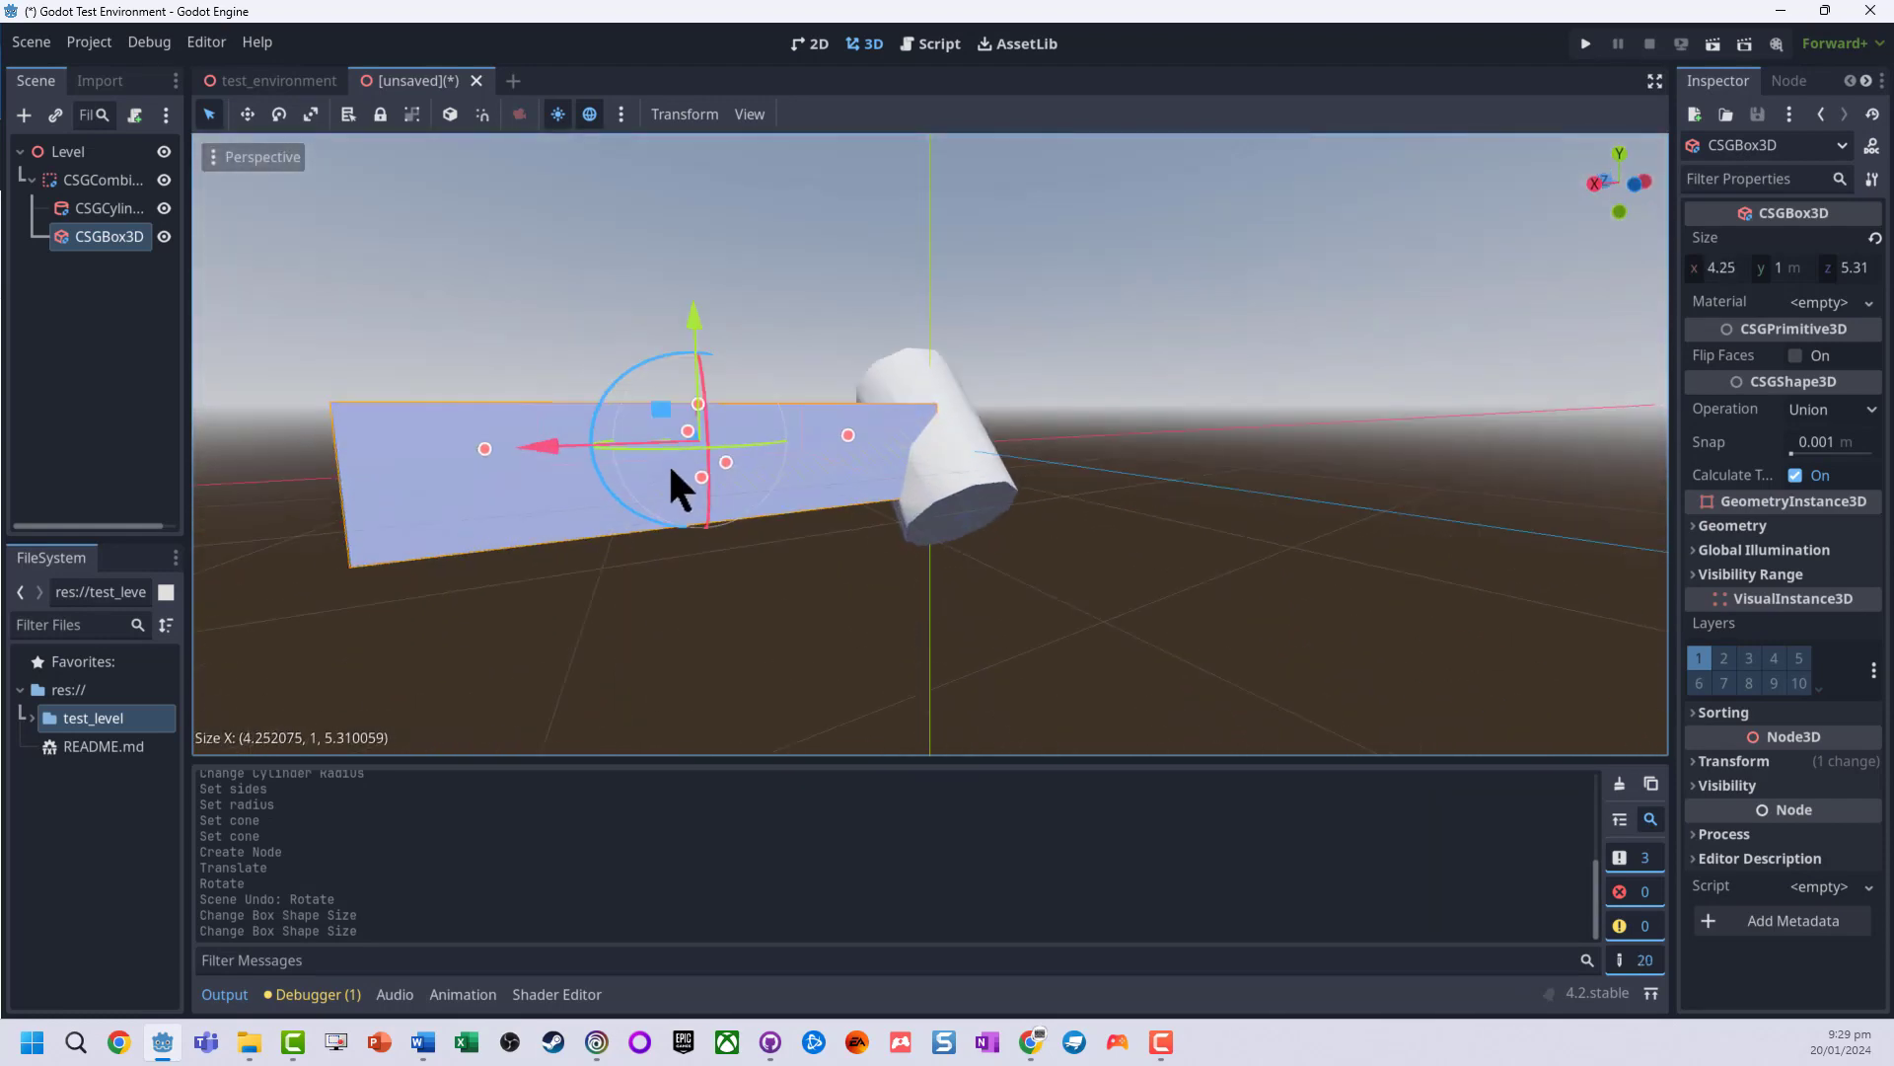
{"action": "left_click_drag", "start_coordinate": [698, 404], "coordinate": [695, 444]}
{"action": "middle_click_drag", "start_coordinate": [867, 507], "coordinate": [876, 520]}
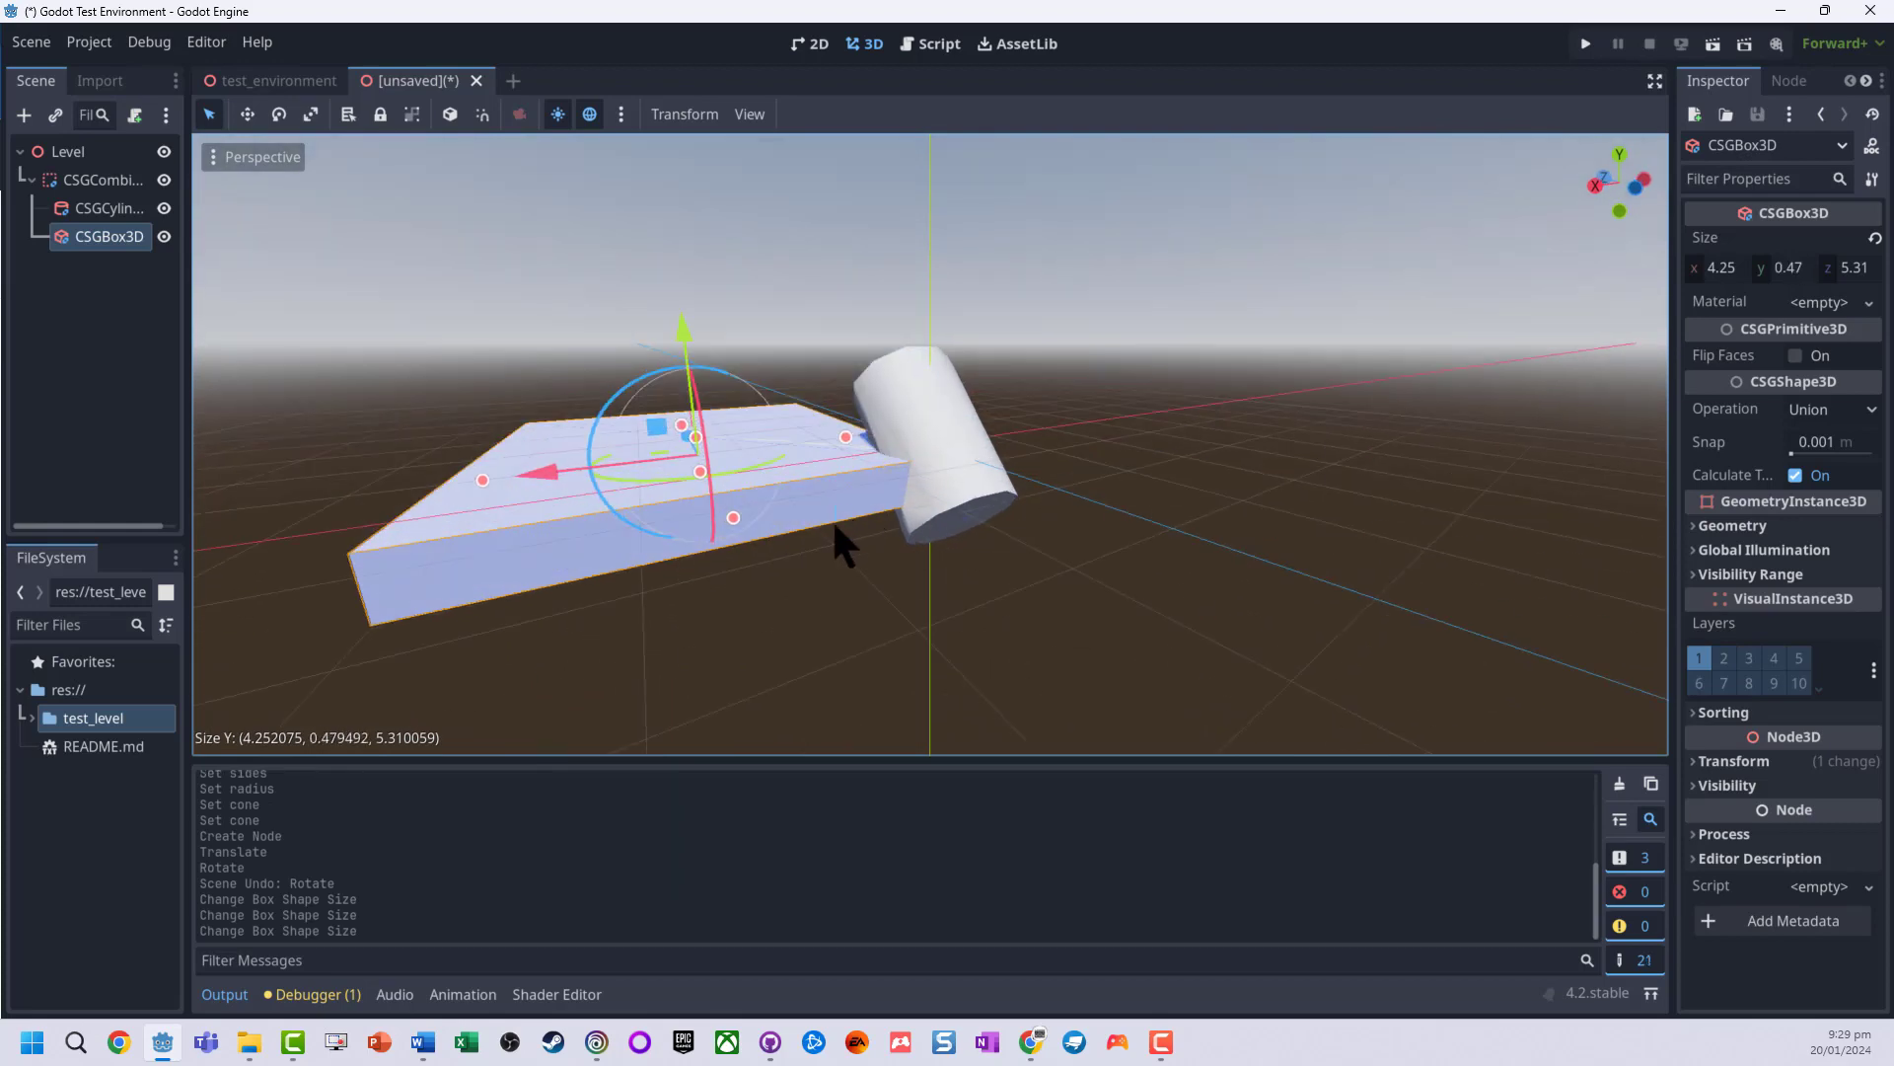
{"action": "left_click", "coordinate": [841, 542]}
Save the cylinder-and-slab scene under the file name level_csg.tscn.
{"action": "left_click", "coordinate": [126, 186]}
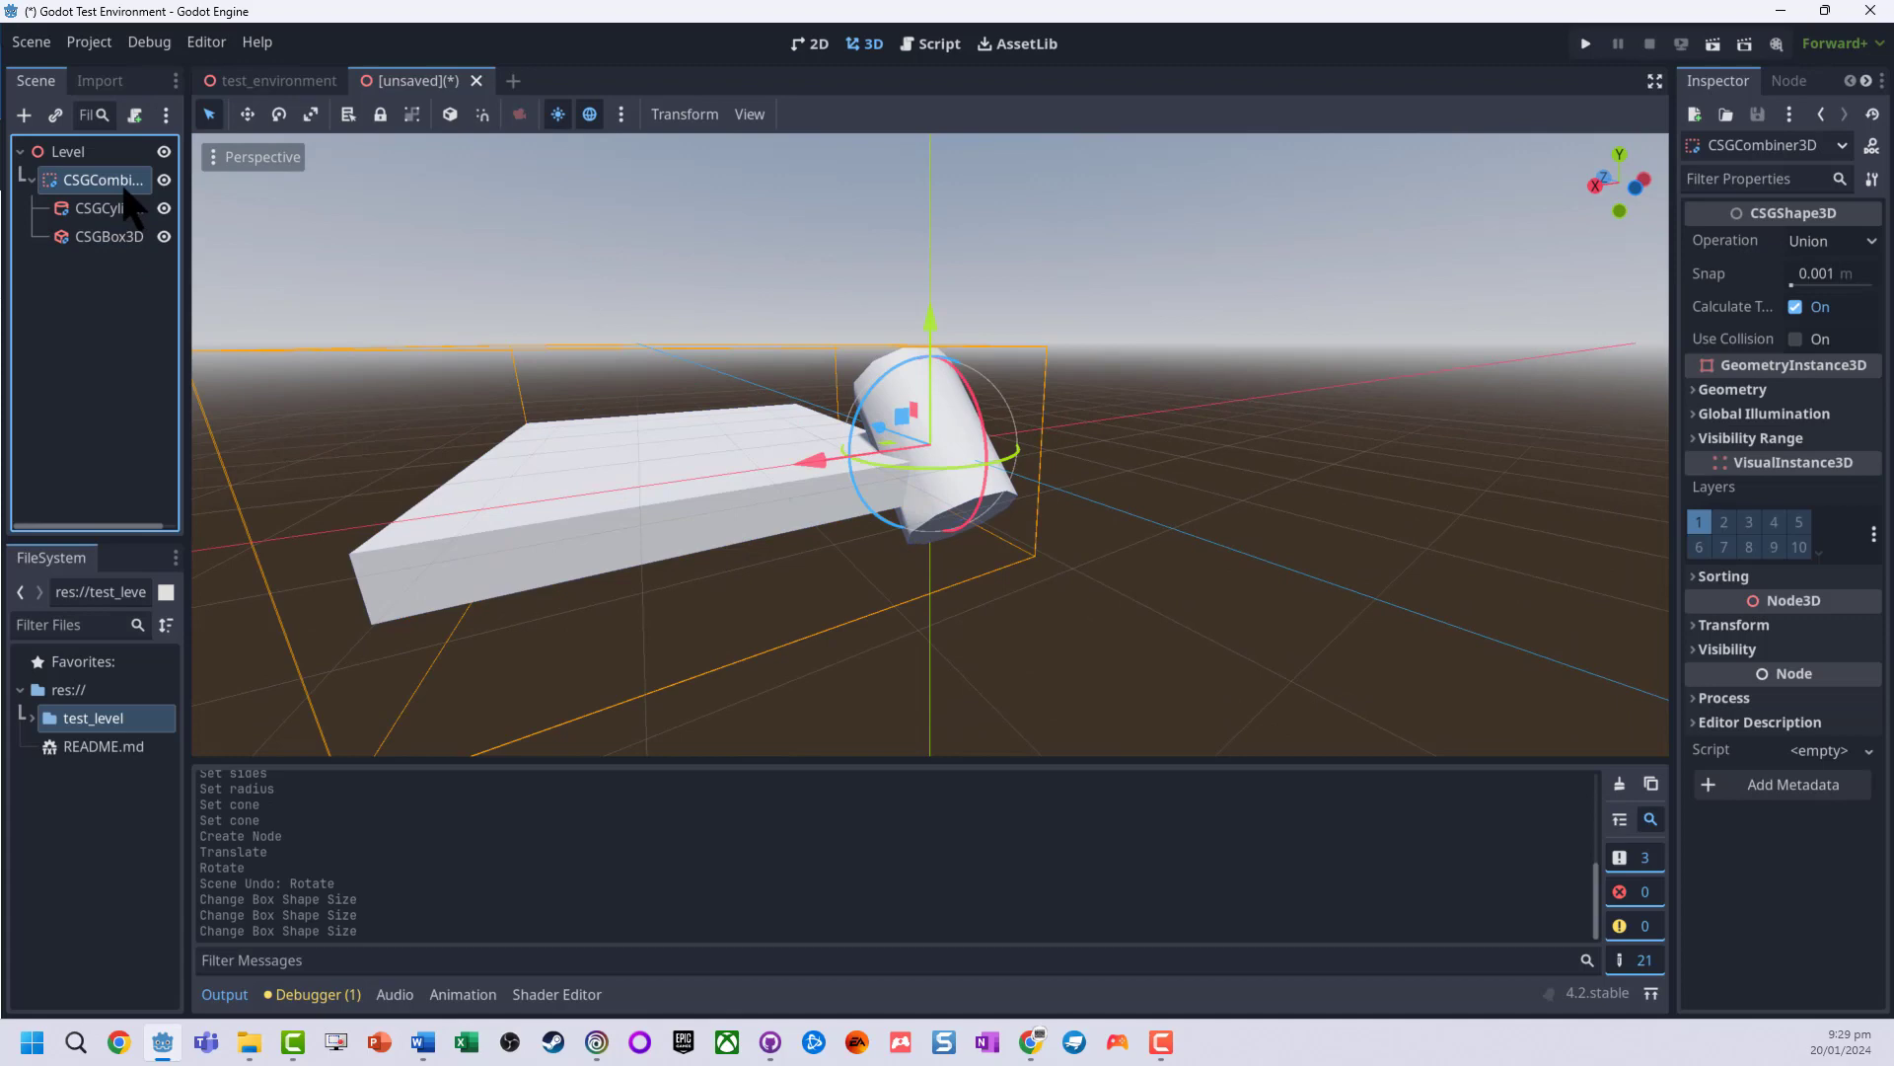
{"action": "right_click", "coordinate": [126, 189]}
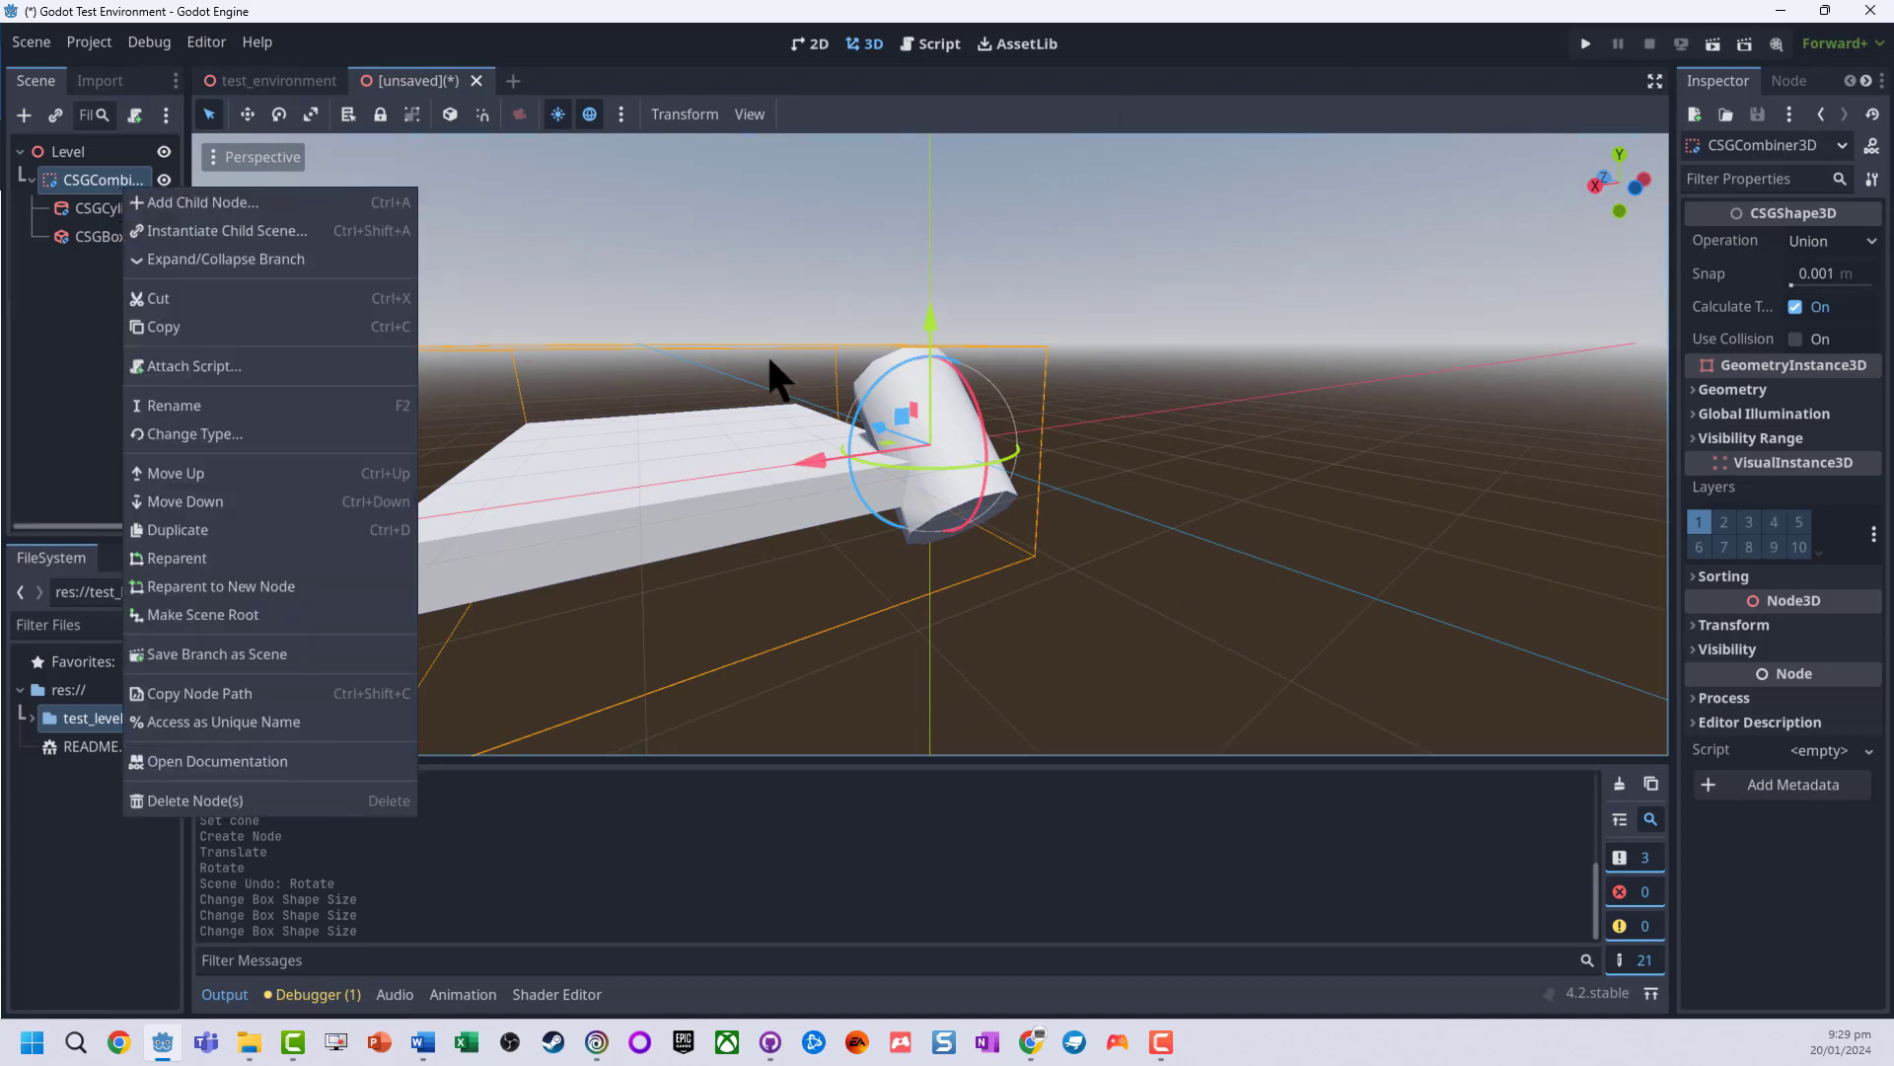
{"action": "left_click", "coordinate": [634, 415]}
{"action": "middle_click_drag", "start_coordinate": [634, 414], "coordinate": [484, 399]}
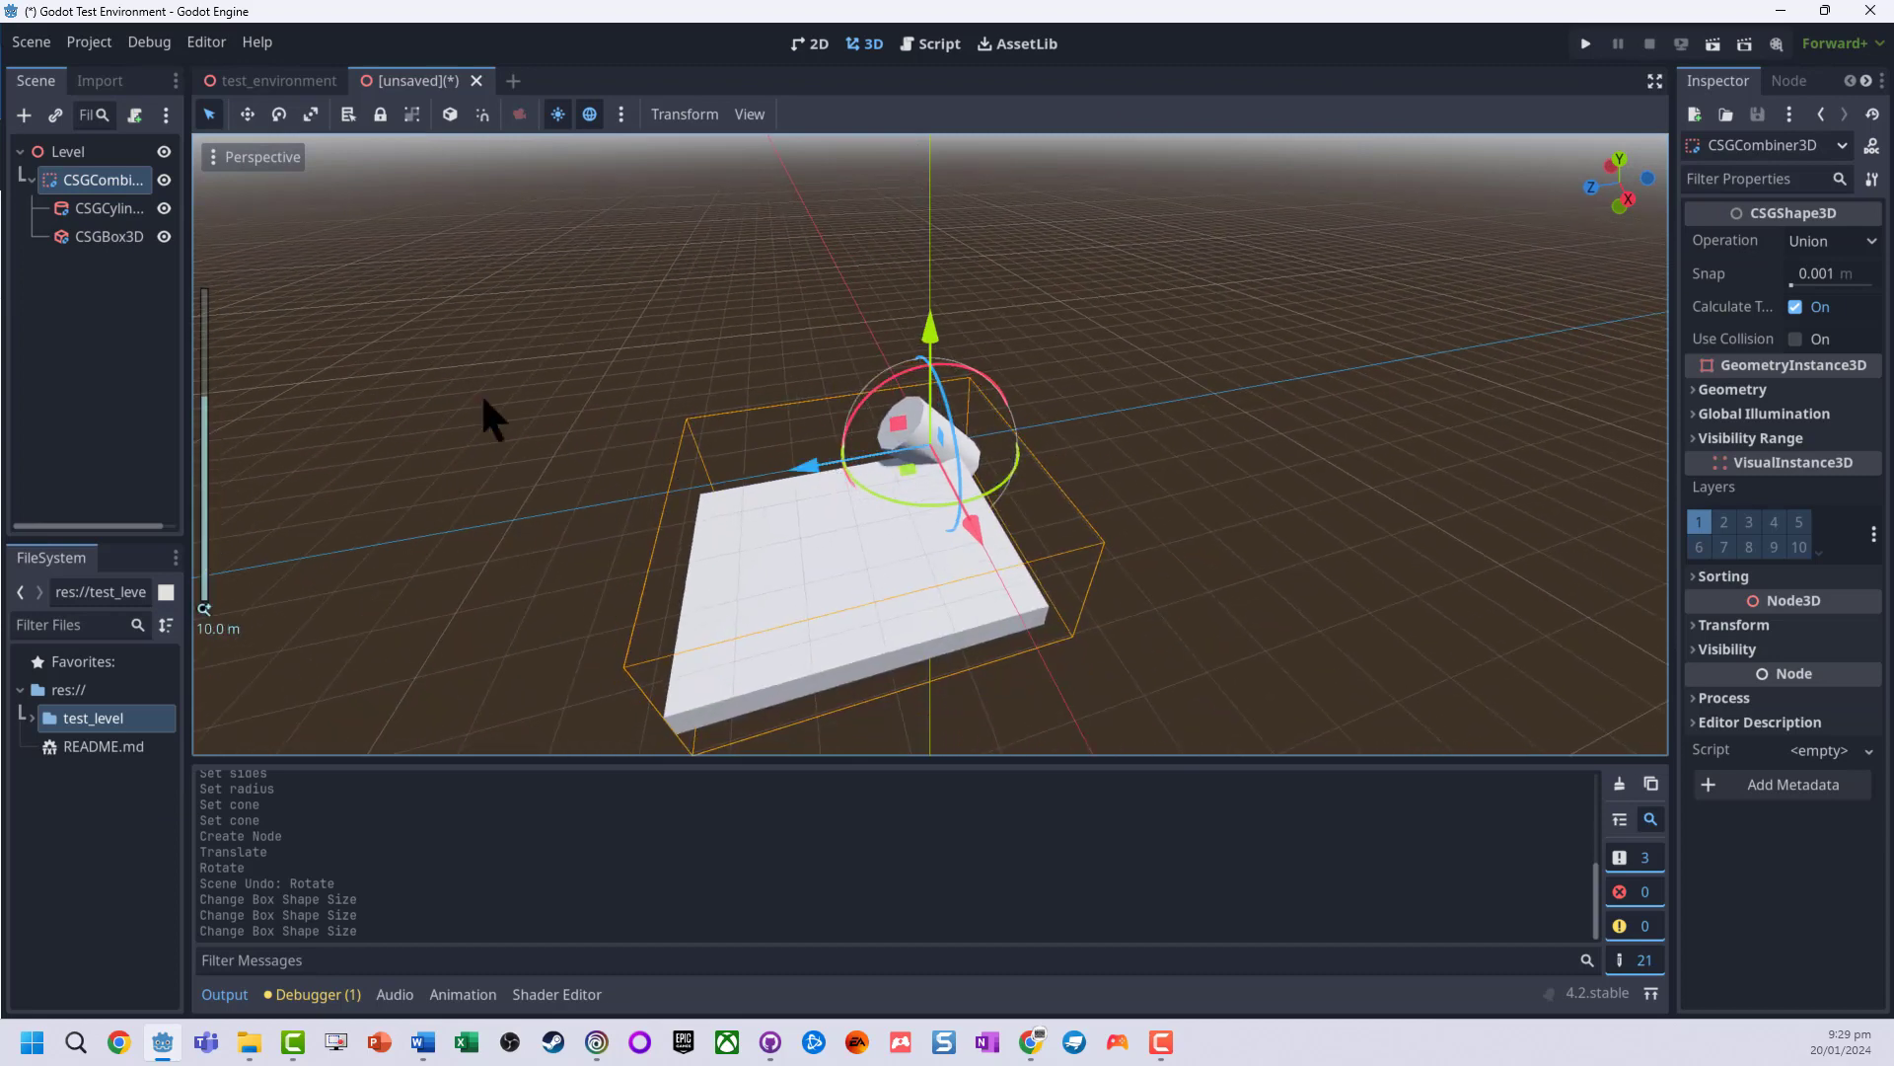
{"action": "key", "text": "ctrl+s"}
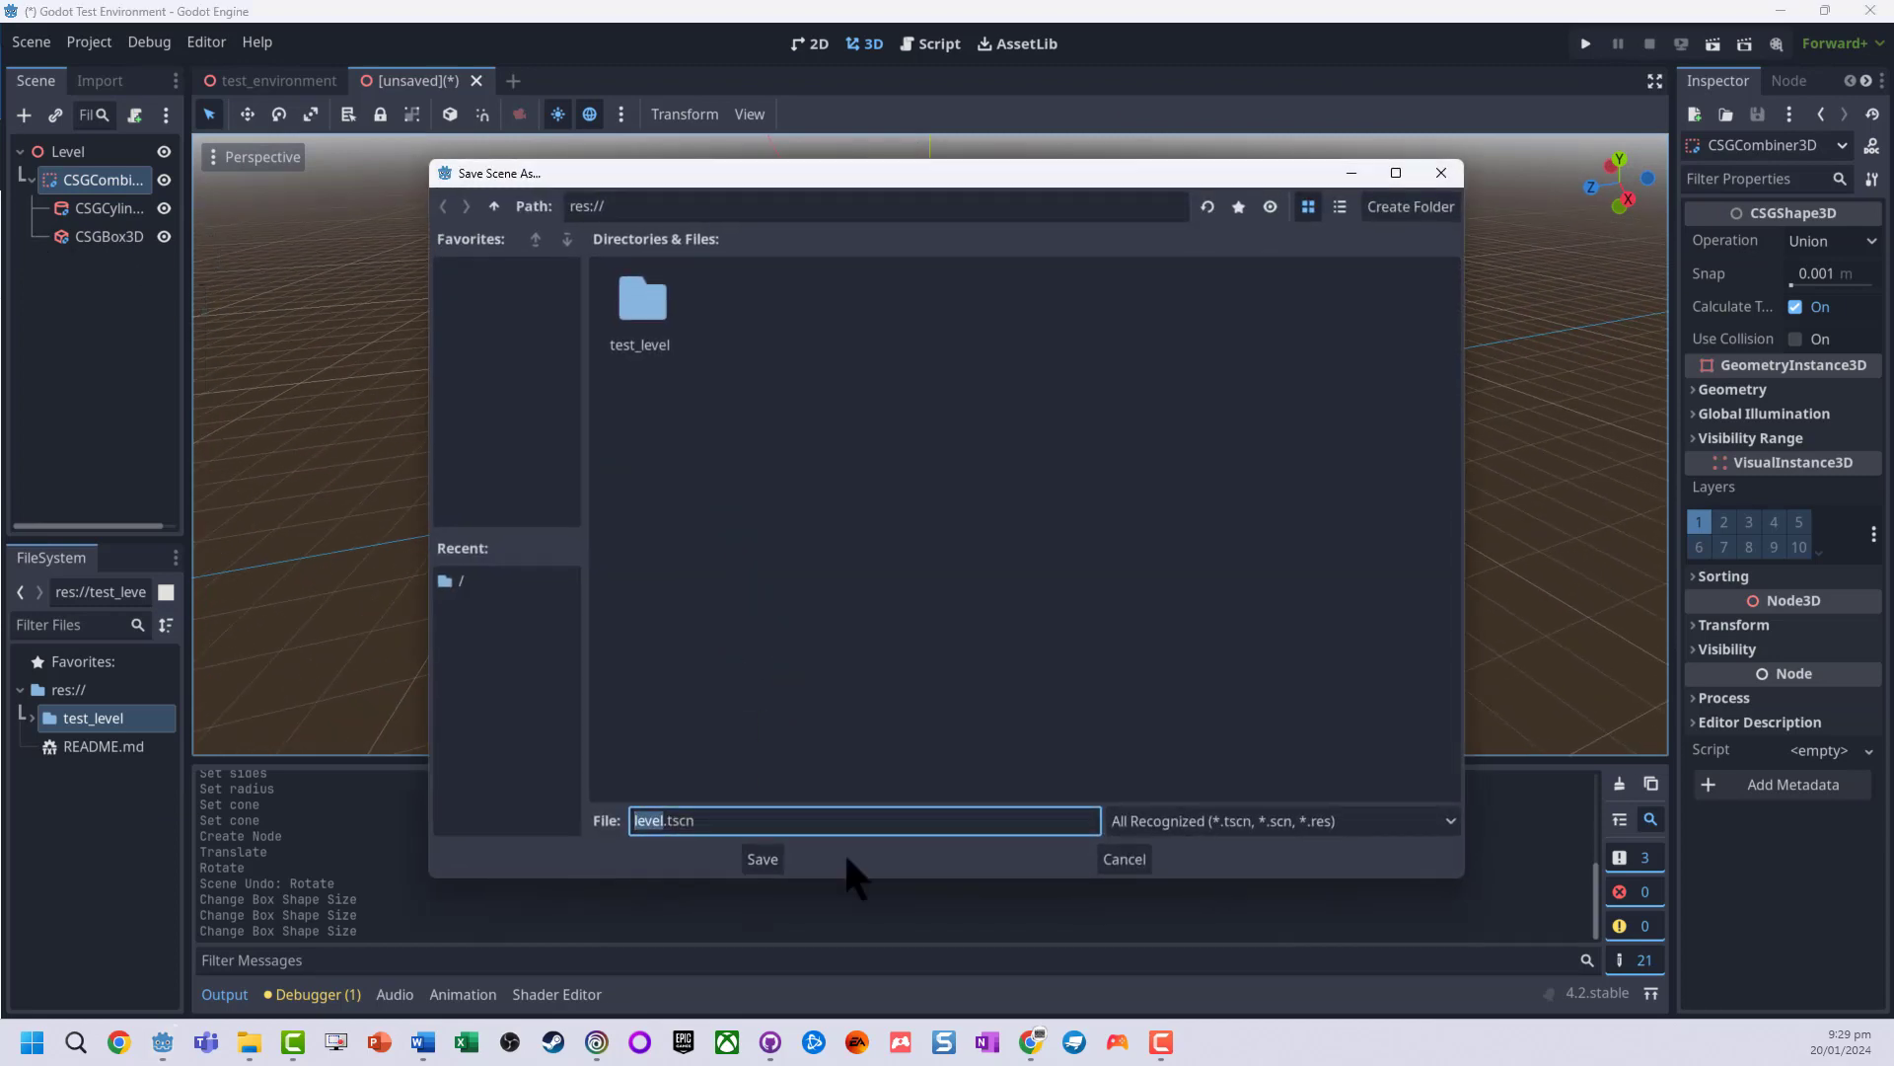
{"action": "key", "text": "Right"}
{"action": "type", "text": "_csg"}
{"action": "key", "text": "Return"}
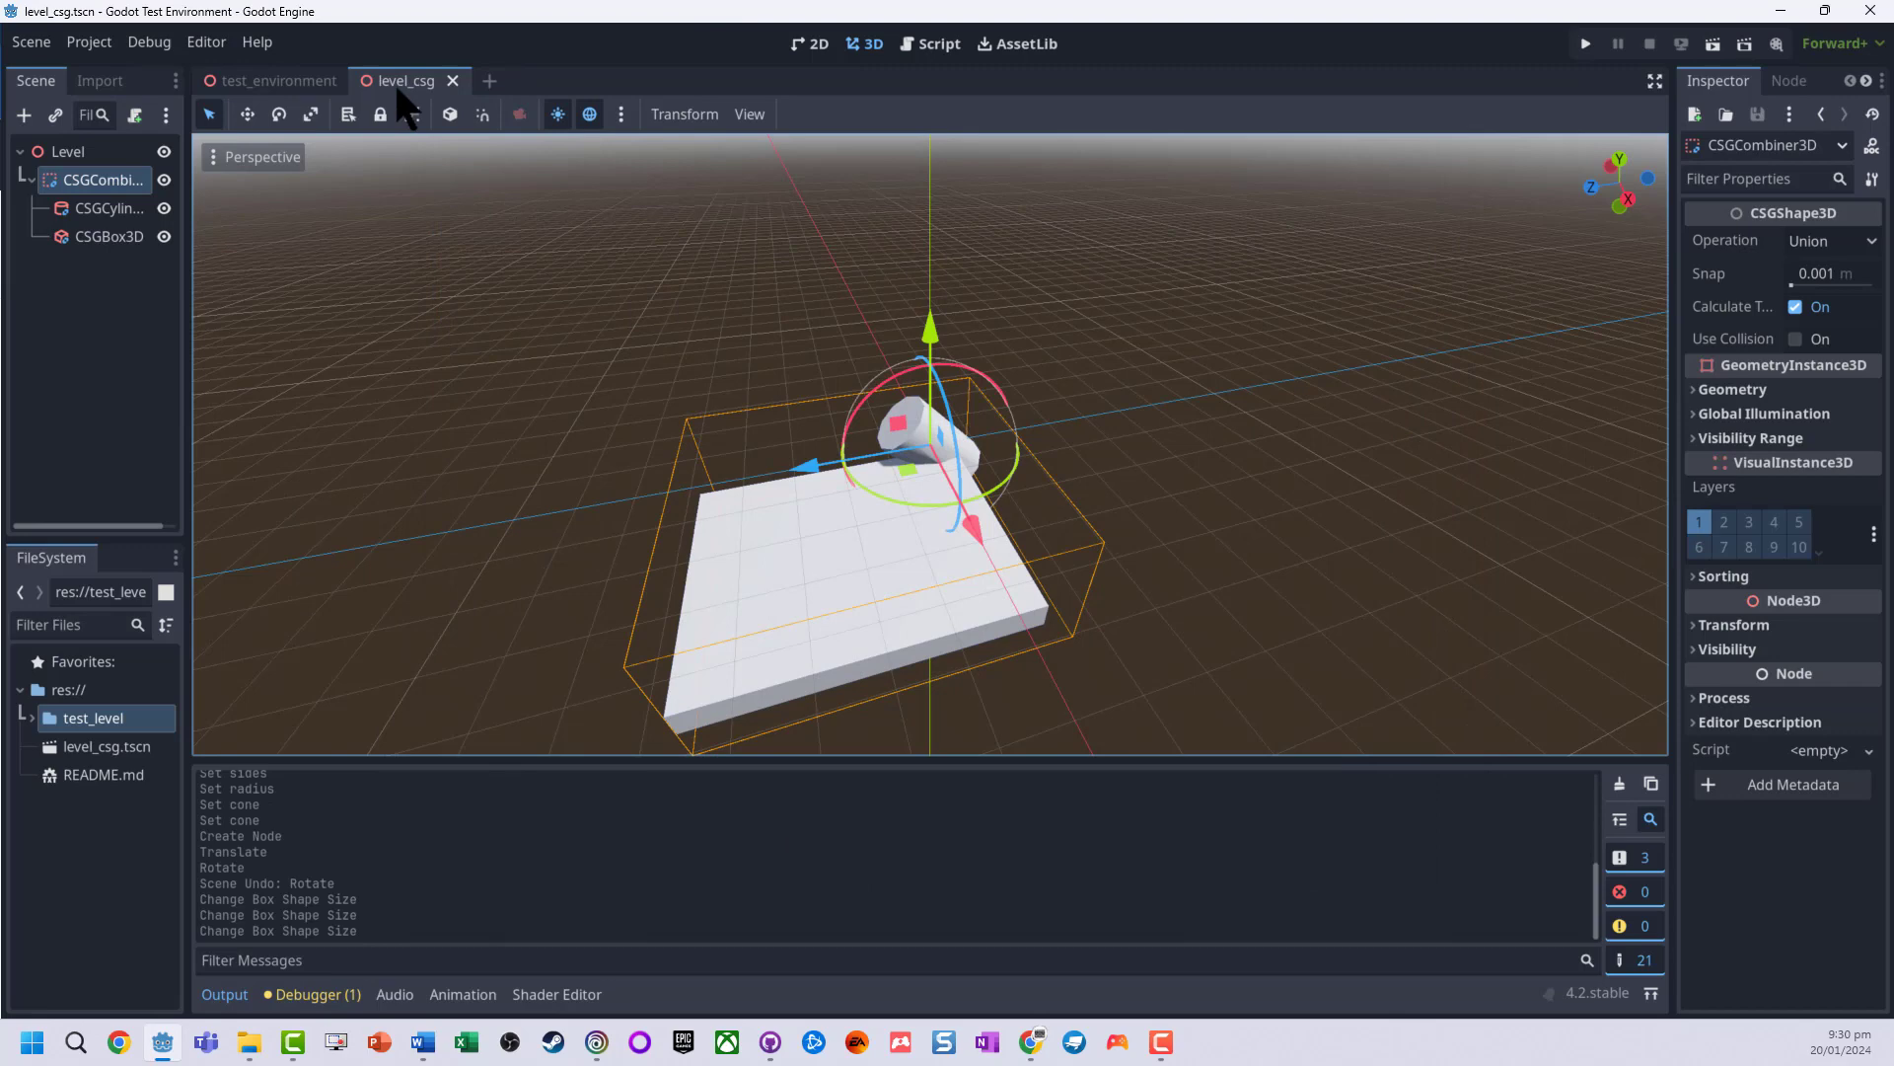
Instance level_csg.tscn as a child of Level in the test_environment scene.
{"action": "left_click", "coordinate": [291, 81]}
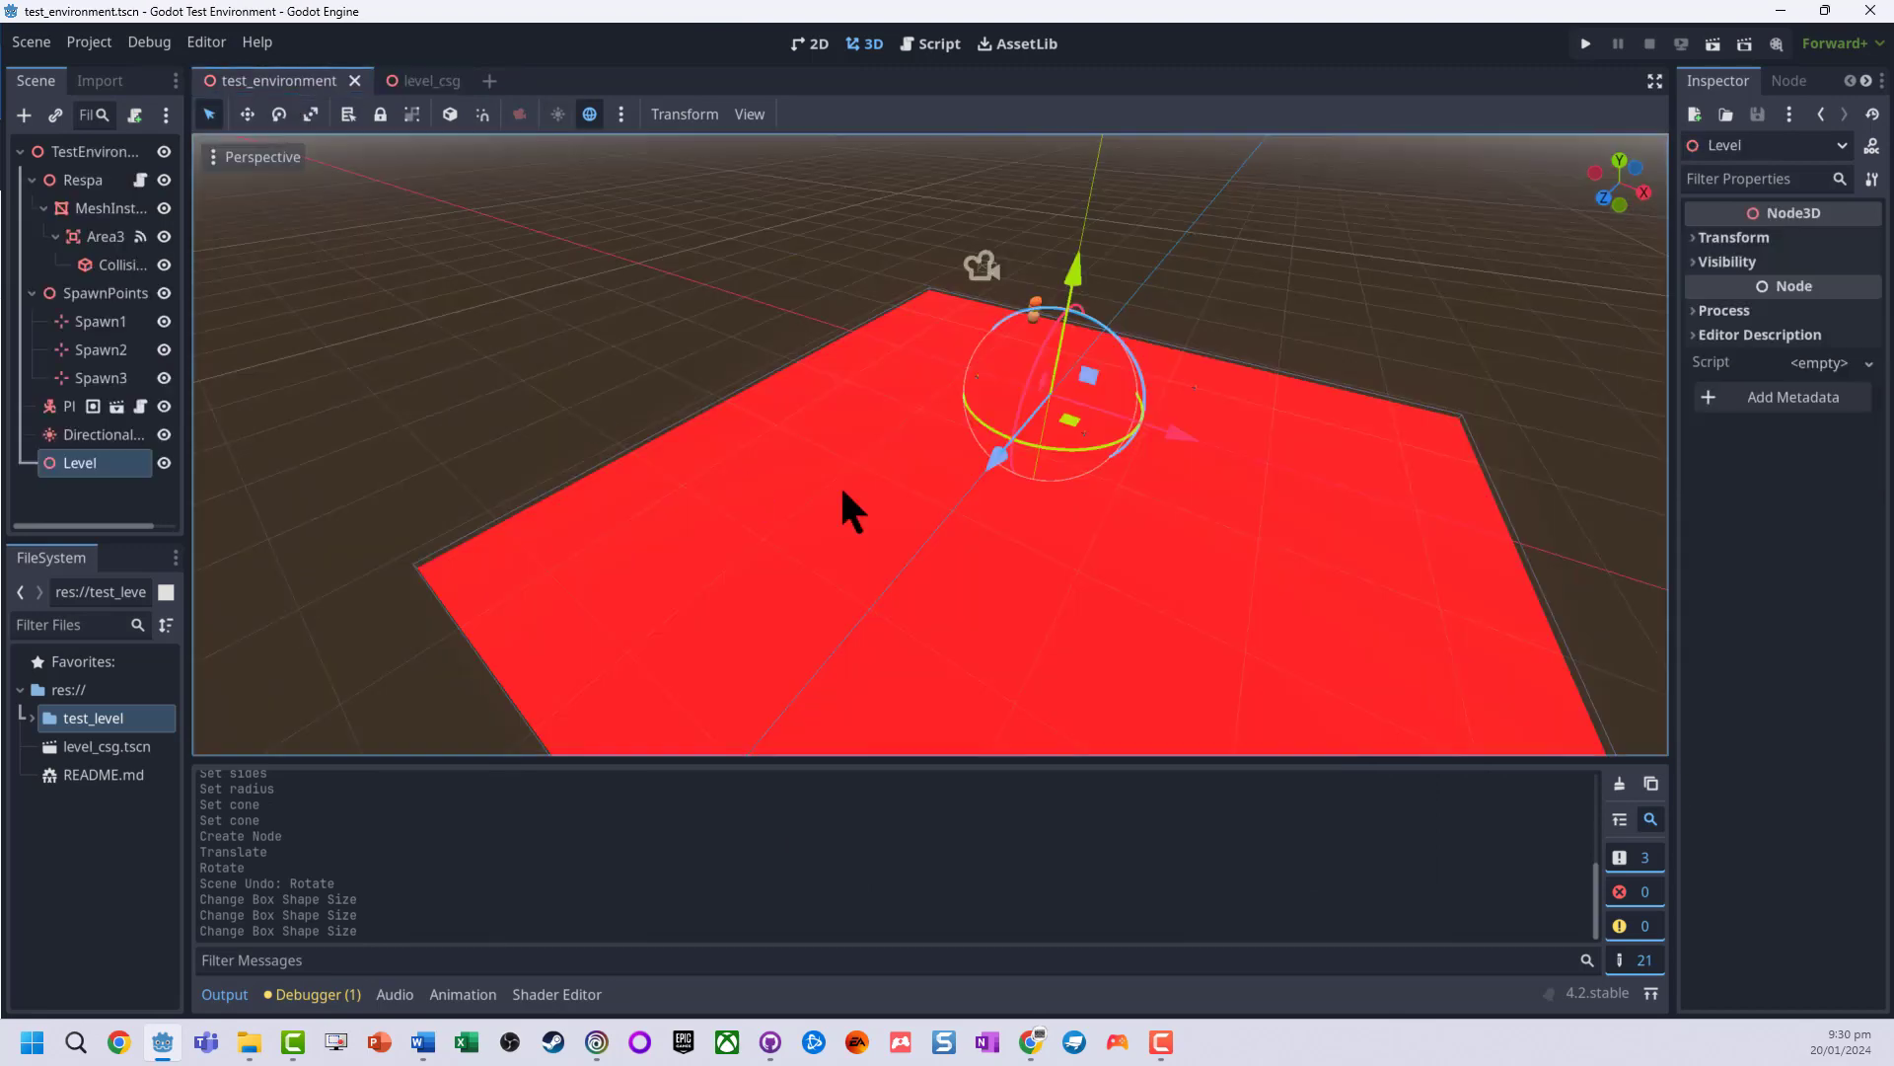
{"action": "left_click", "coordinate": [87, 755]}
{"action": "left_click_drag", "start_coordinate": [86, 758], "coordinate": [109, 464]}
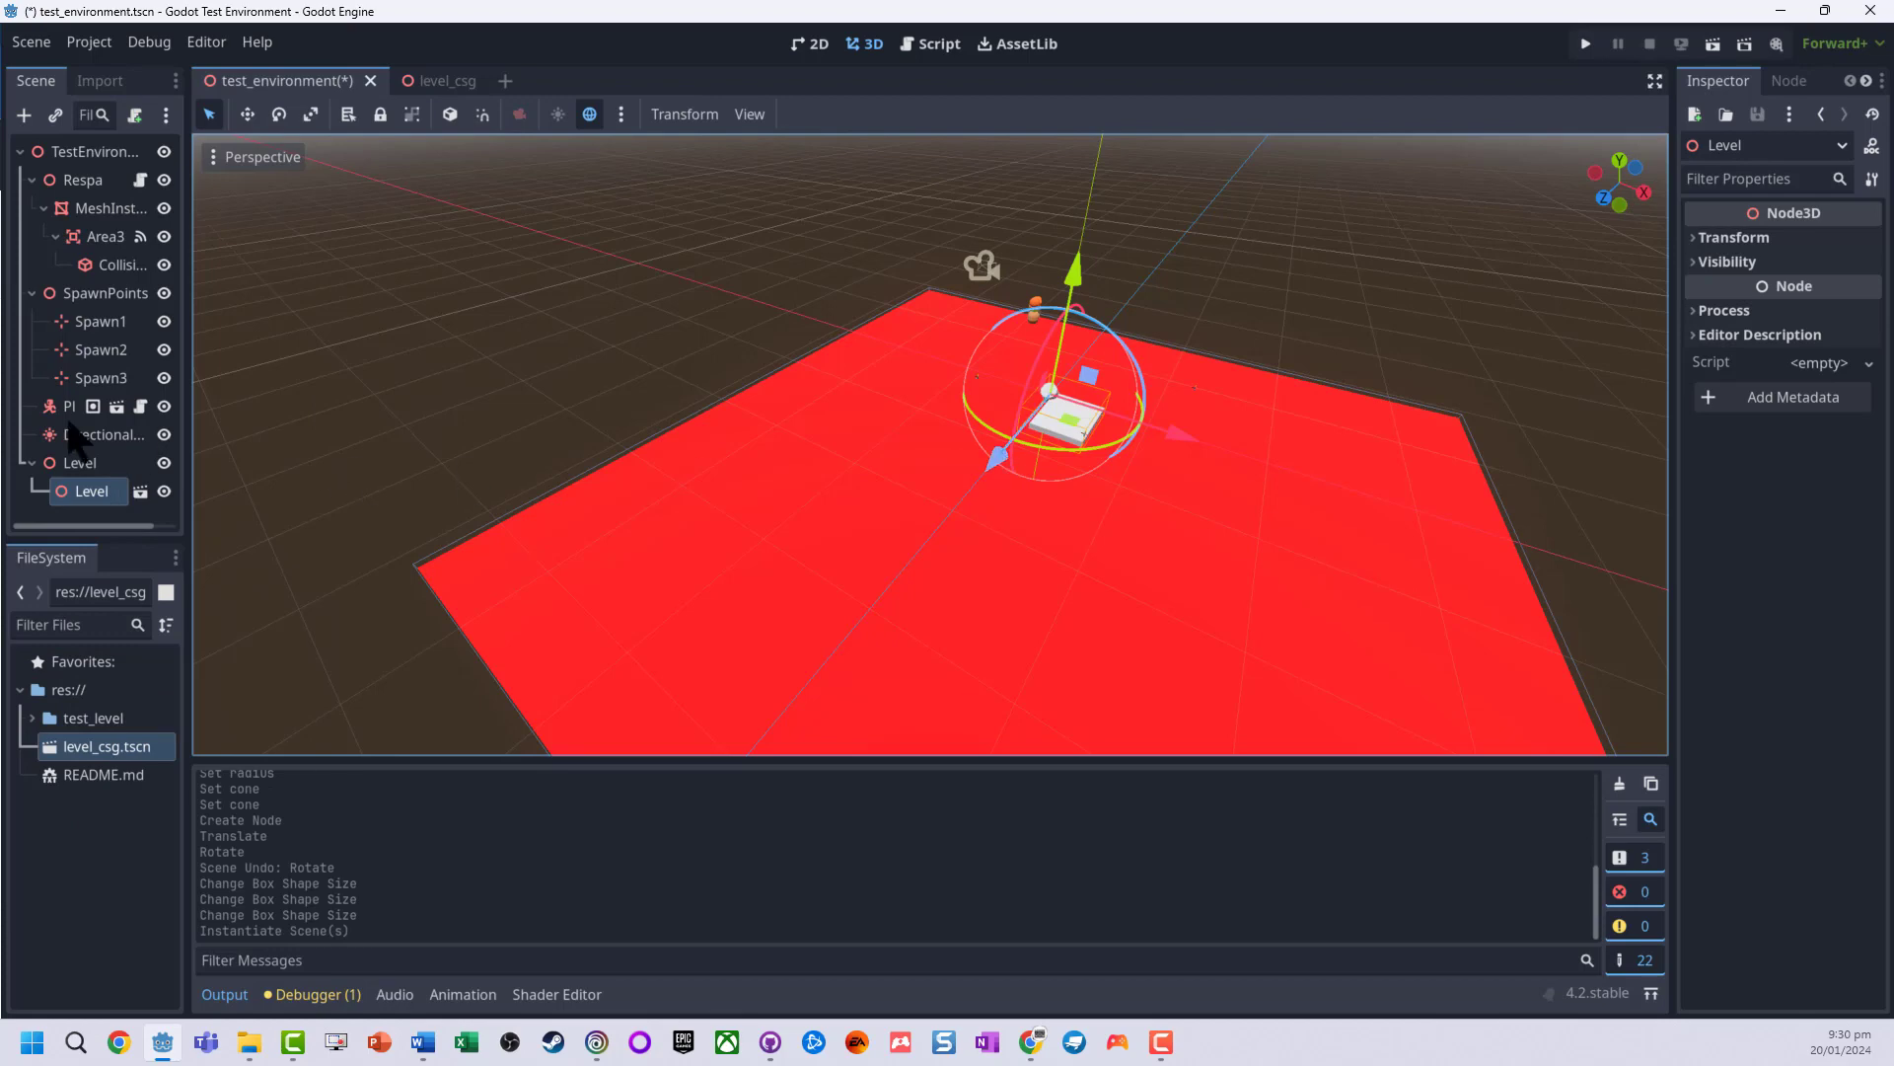
{"action": "scroll", "coordinate": [1217, 519], "scroll_direction": "up", "scroll_amount": 2}
{"action": "scroll", "coordinate": [1067, 499], "scroll_direction": "down", "scroll_amount": 5}
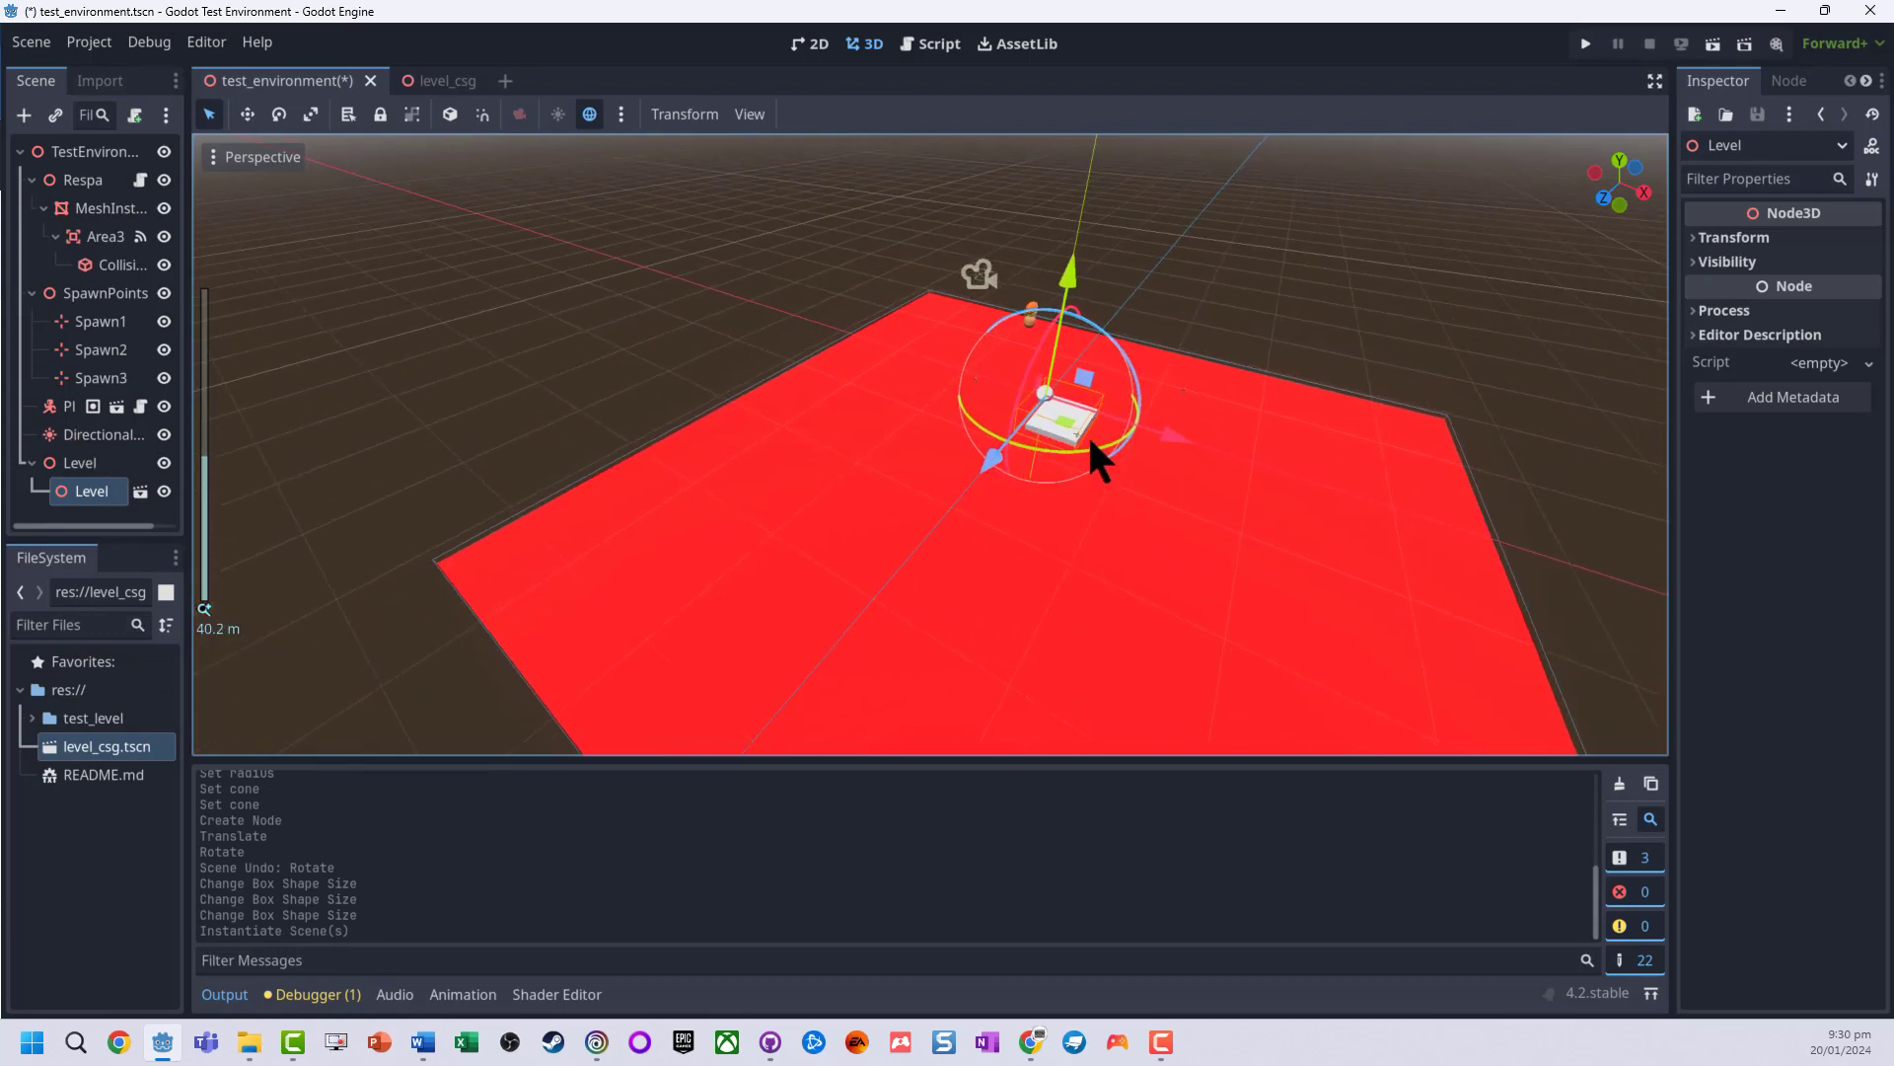
{"action": "mouse_move", "coordinate": [1050, 434]}
{"action": "middle_mouse_down"}
{"action": "mouse_move", "coordinate": [916, 404]}
{"action": "mouse_move", "coordinate": [1045, 444]}
{"action": "middle_mouse_up"}
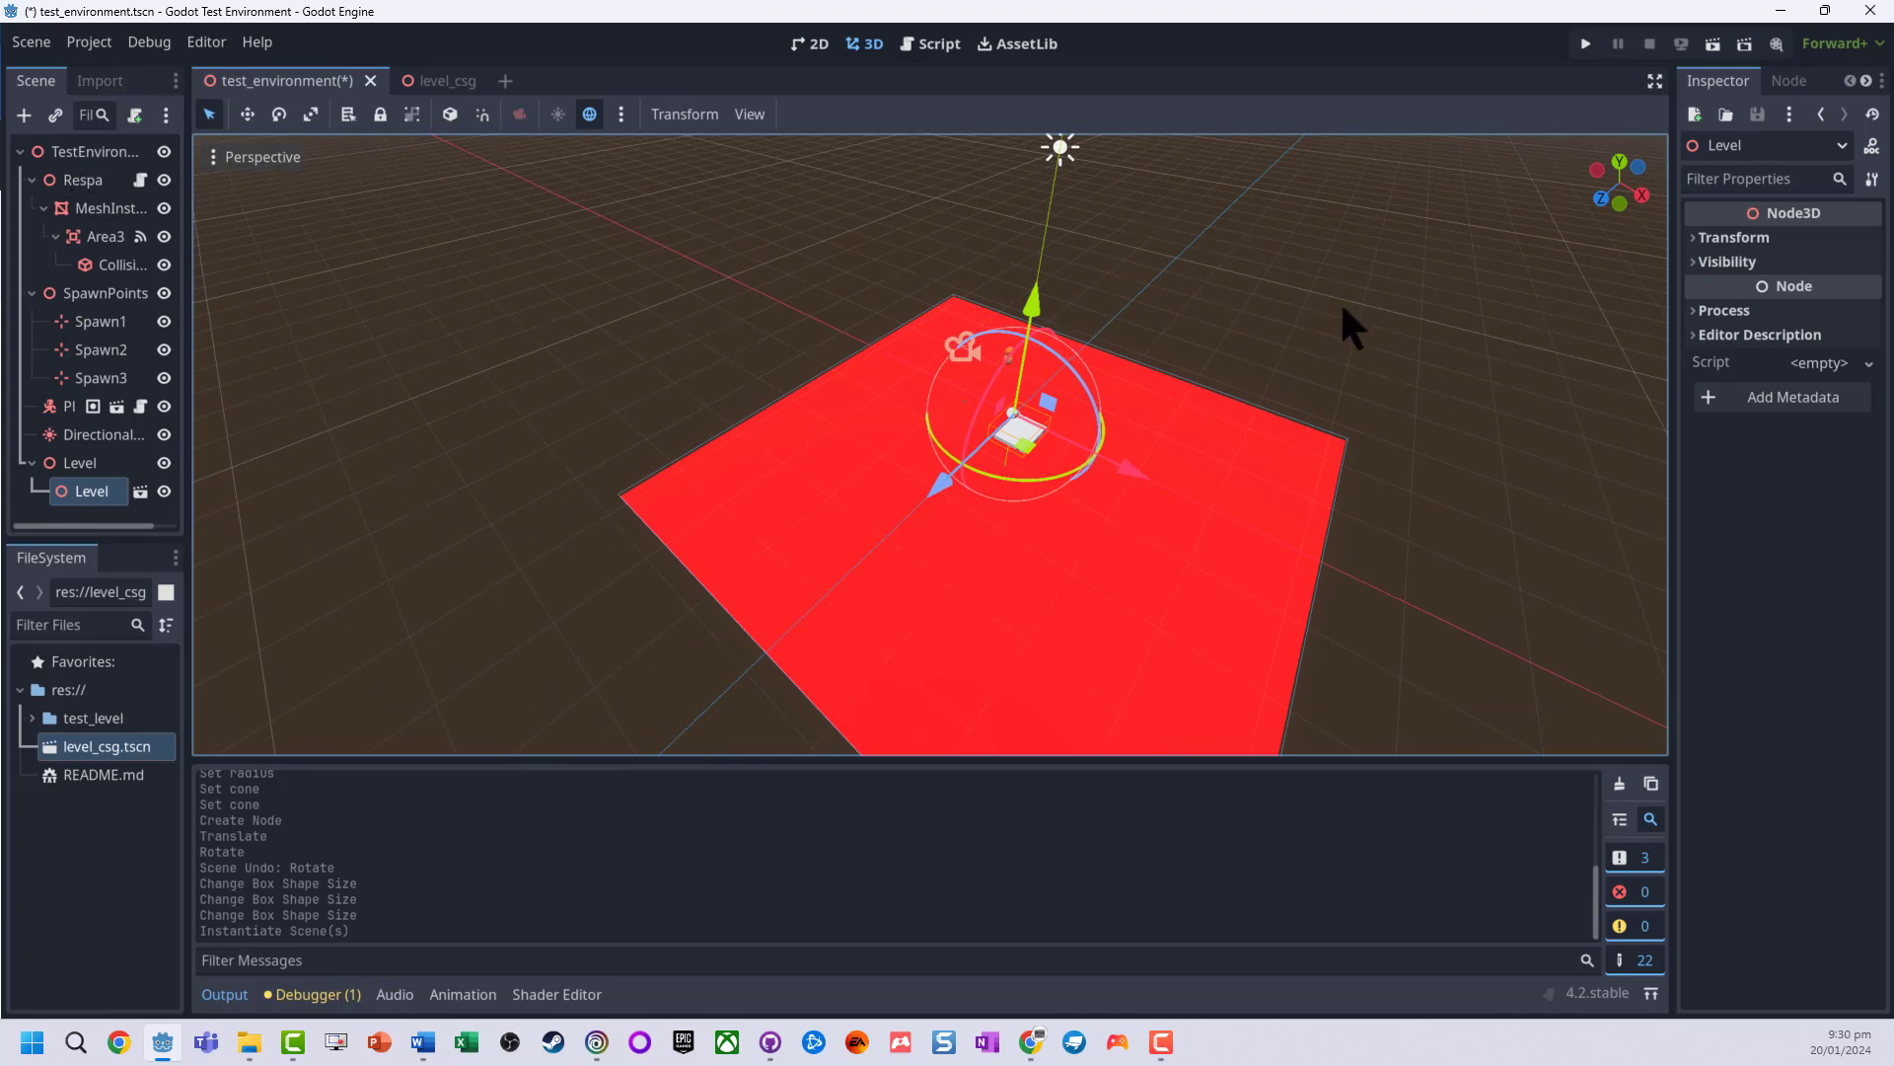
Scale the level_csg instance uniformly to 10 on all axes.
{"action": "left_click", "coordinate": [310, 114]}
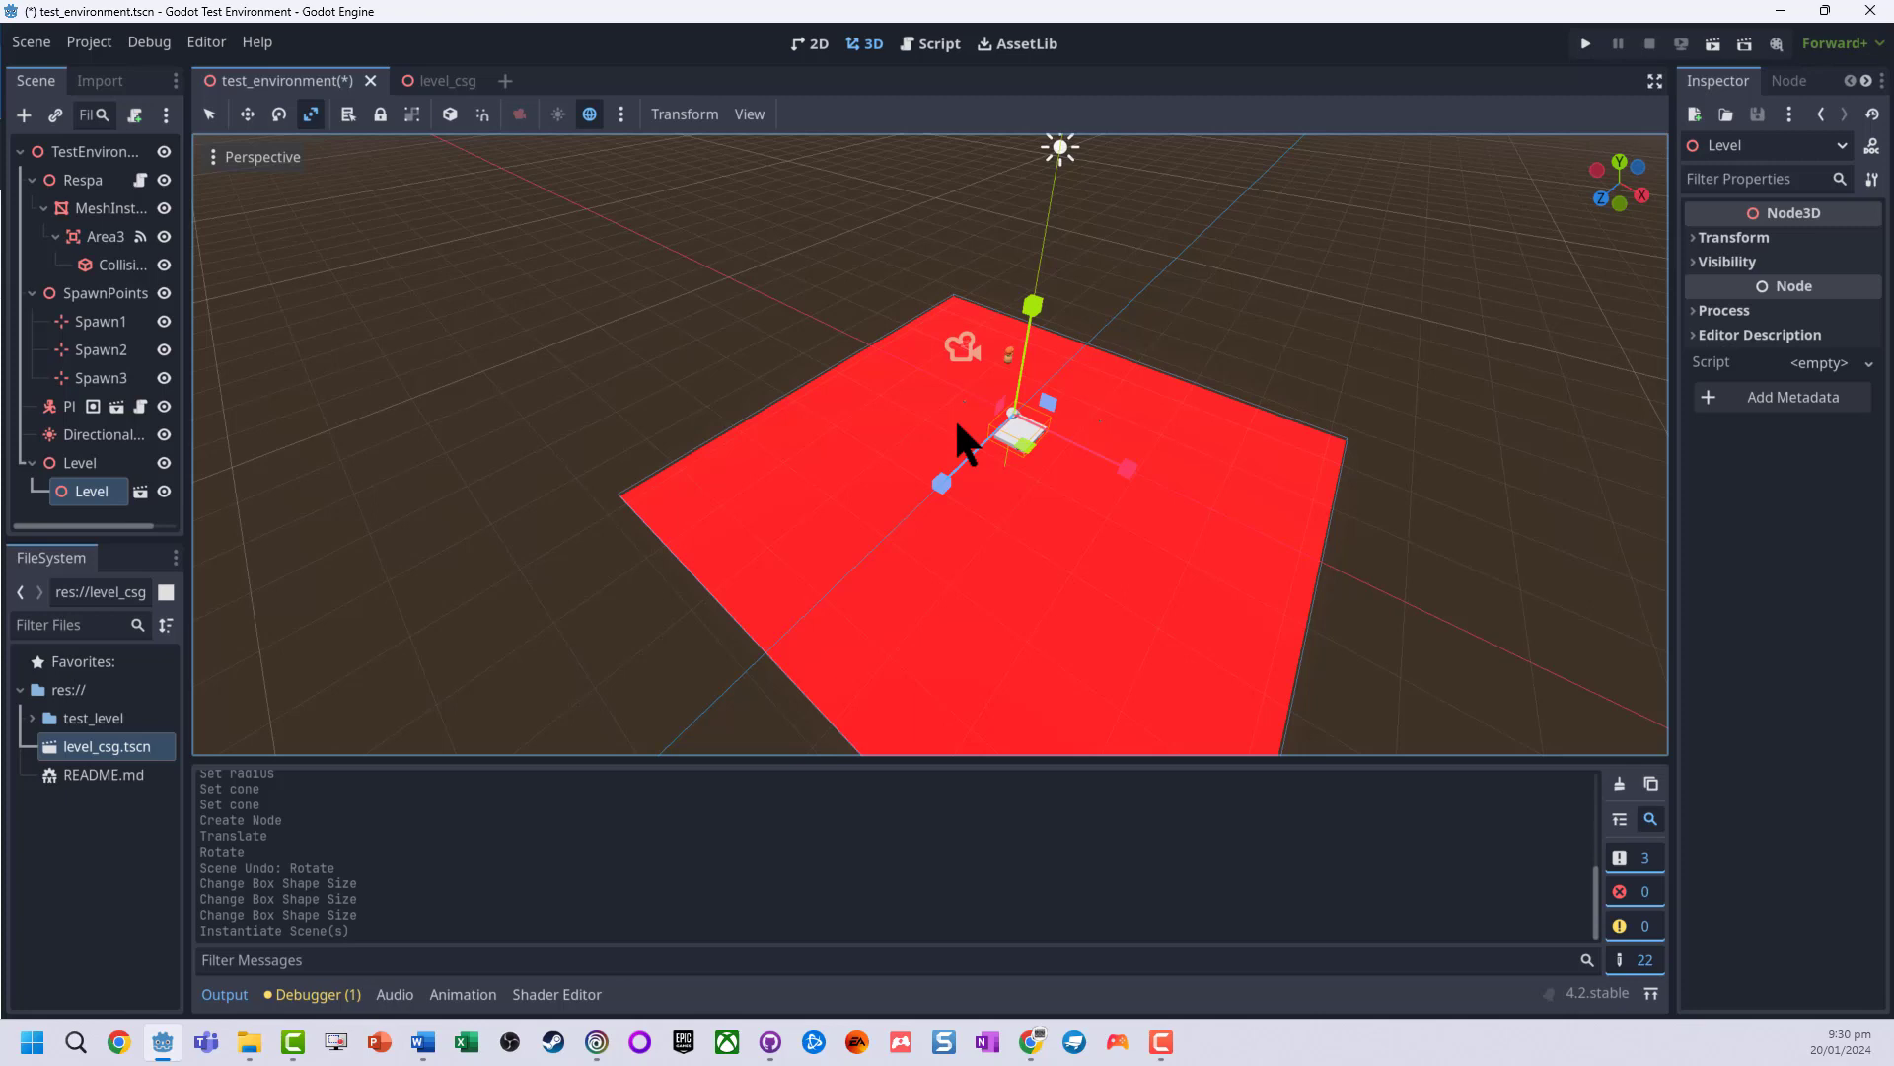
{"action": "left_click", "coordinate": [1693, 238]}
{"action": "left_click", "coordinate": [1734, 415]}
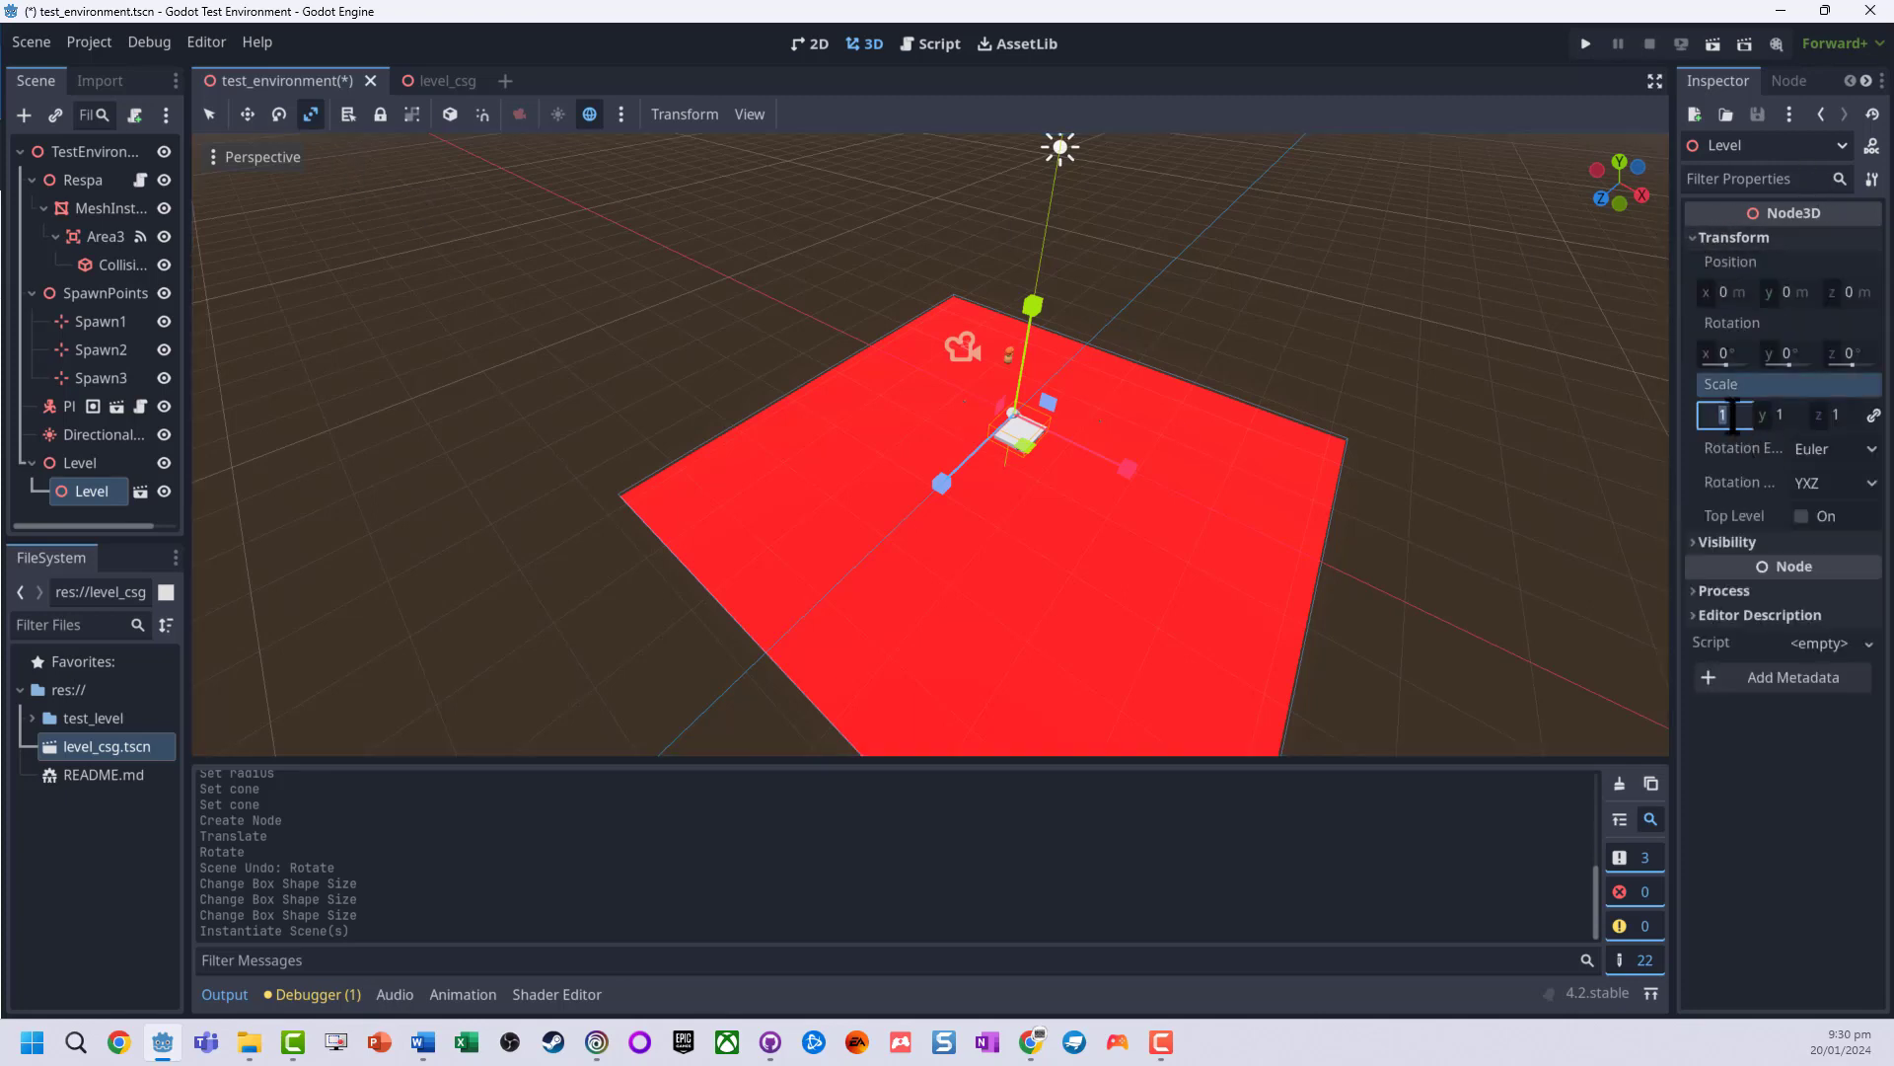
{"action": "type", "text": "0"}
{"action": "key", "text": "Return"}
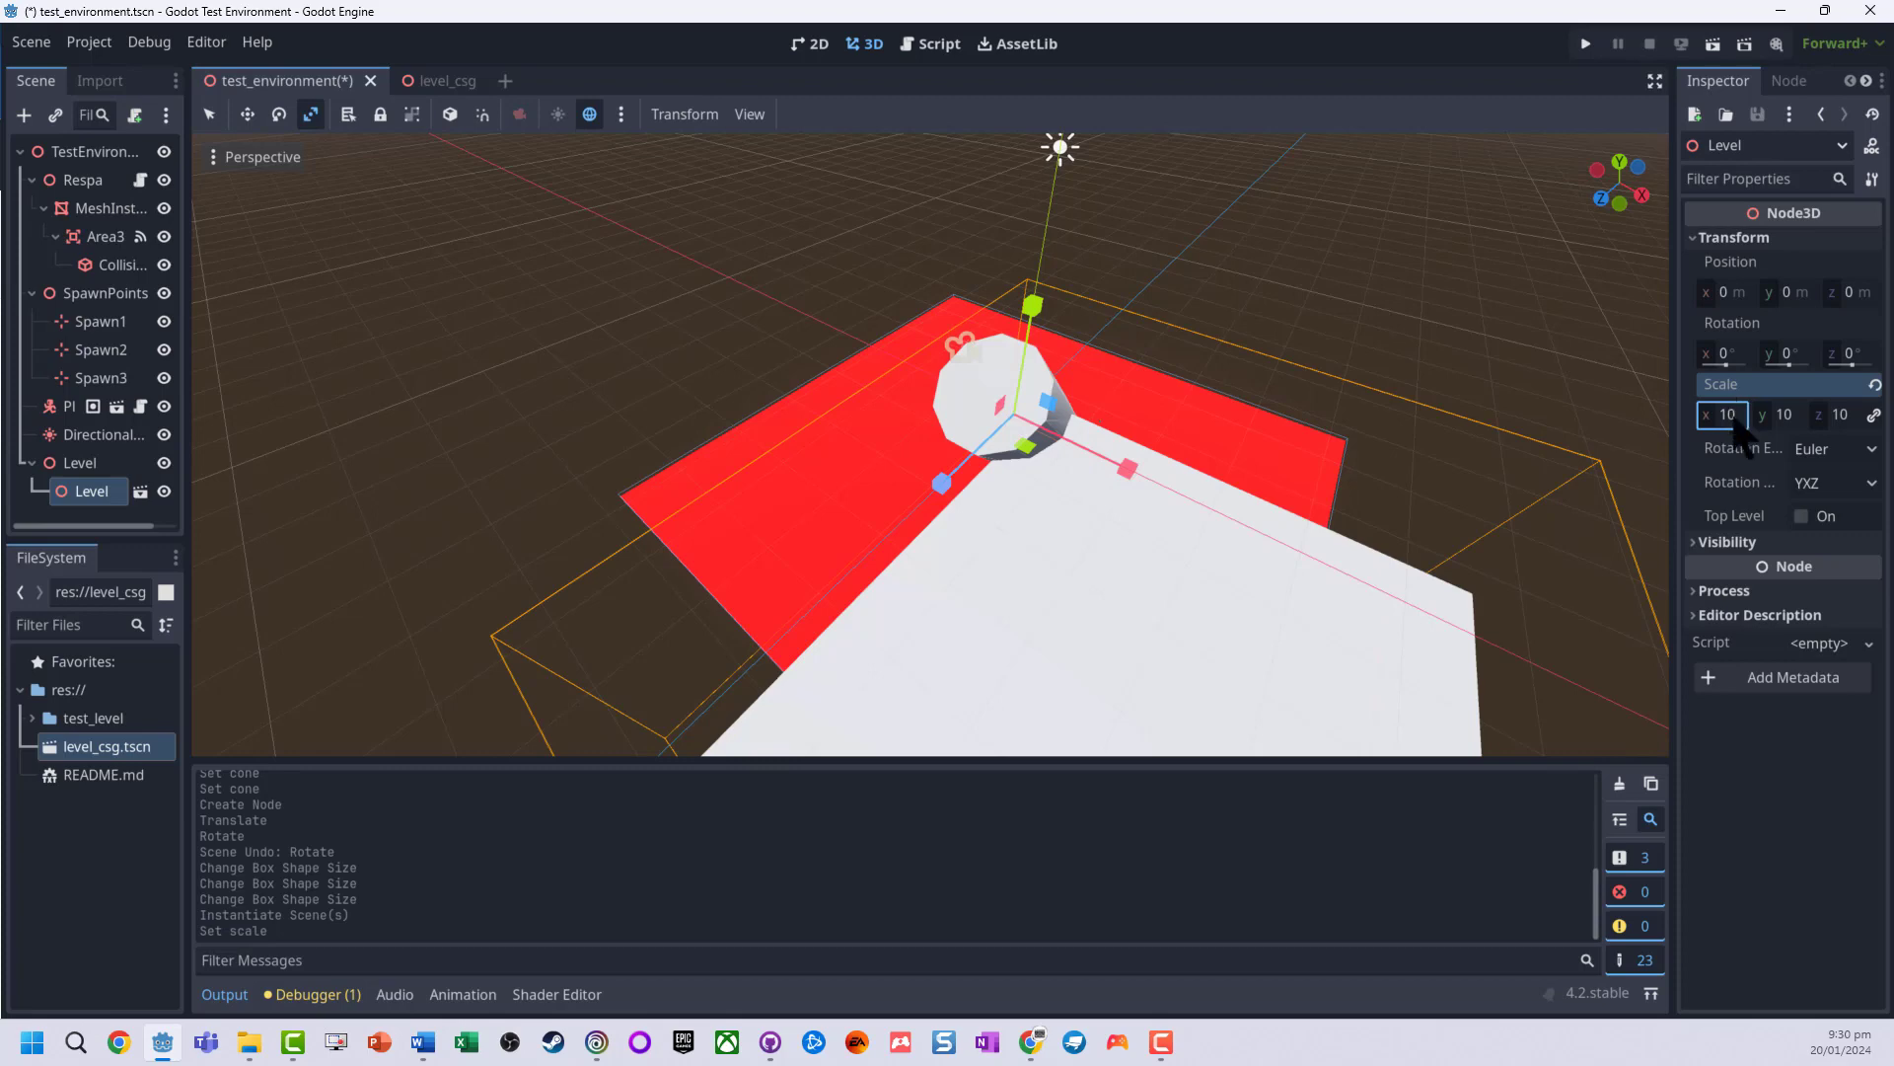
{"action": "scroll", "coordinate": [1354, 503], "scroll_direction": "down", "scroll_amount": 4}
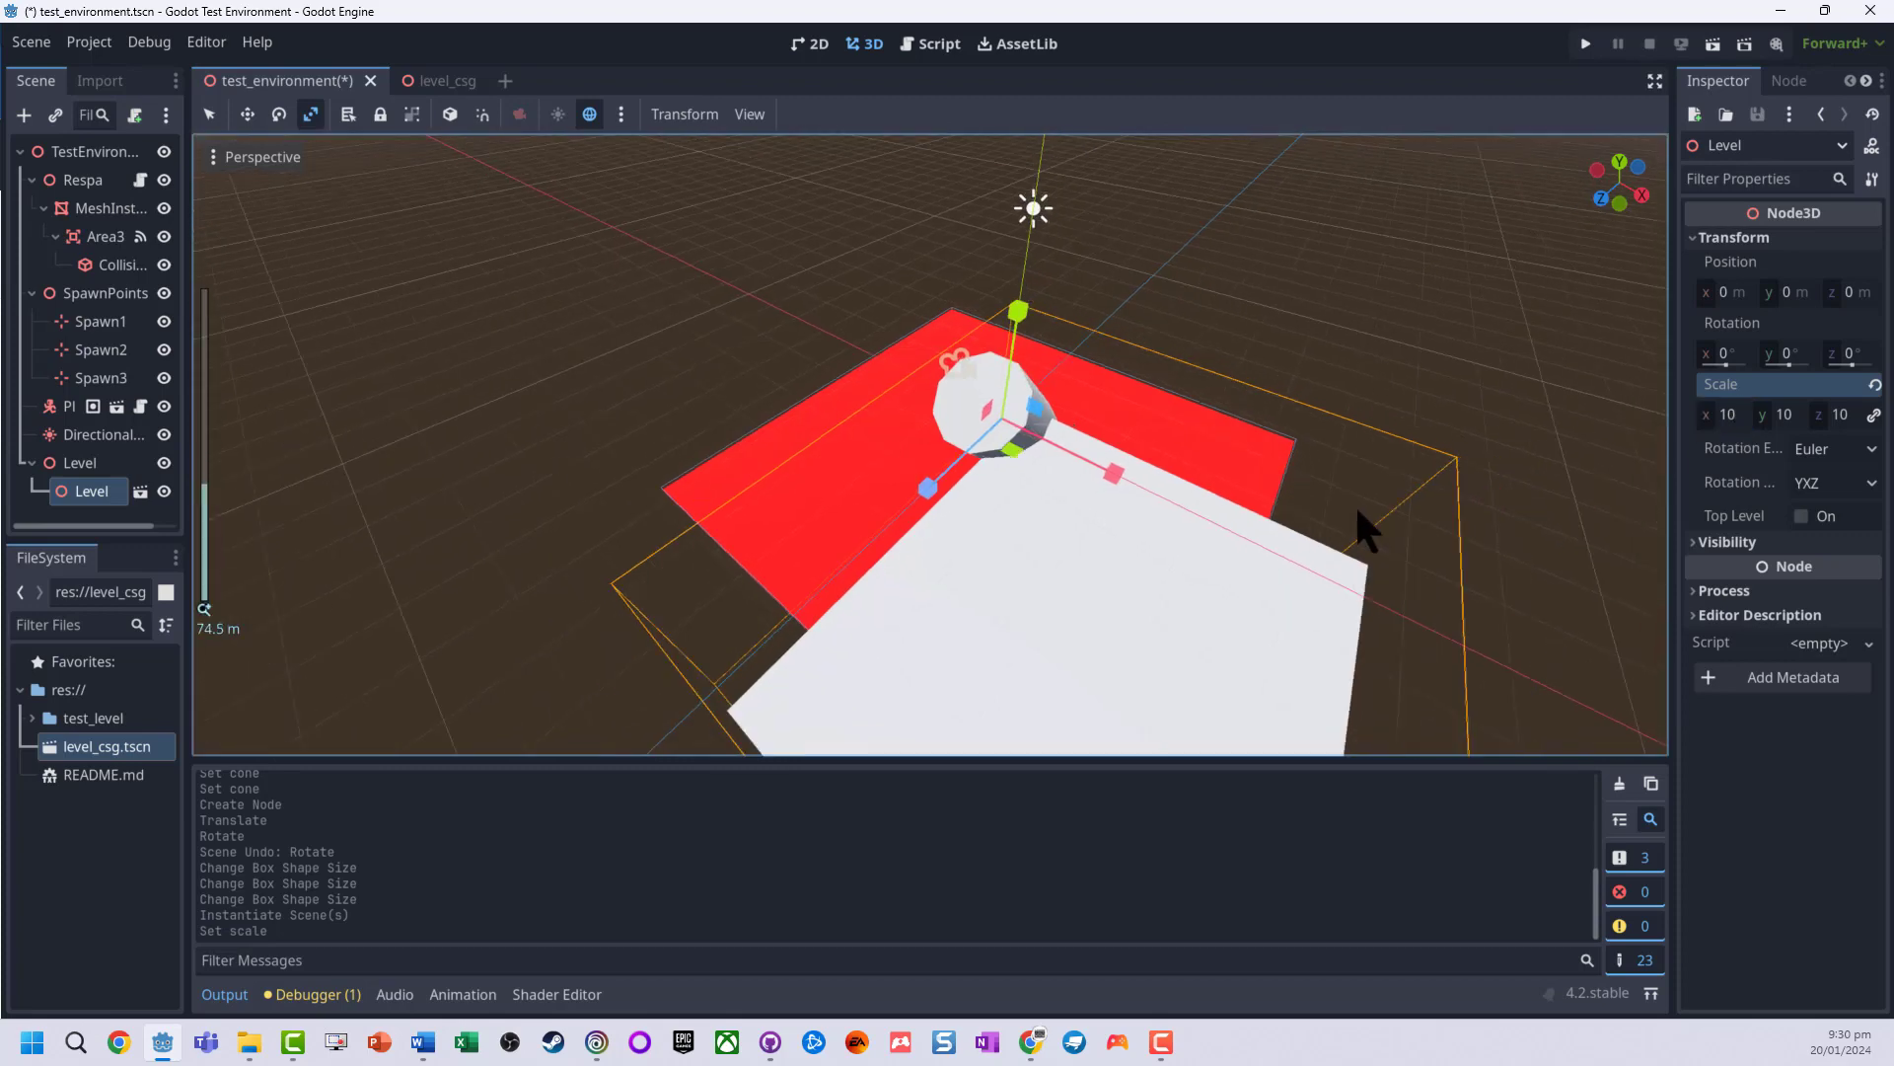
Move the scaled level to about x -19, z -13 off the floor's centre.
{"action": "left_click", "coordinate": [209, 114]}
{"action": "left_click_drag", "start_coordinate": [1107, 481], "coordinate": [973, 426]}
{"action": "middle_click_drag", "start_coordinate": [973, 427], "coordinate": [1004, 428]}
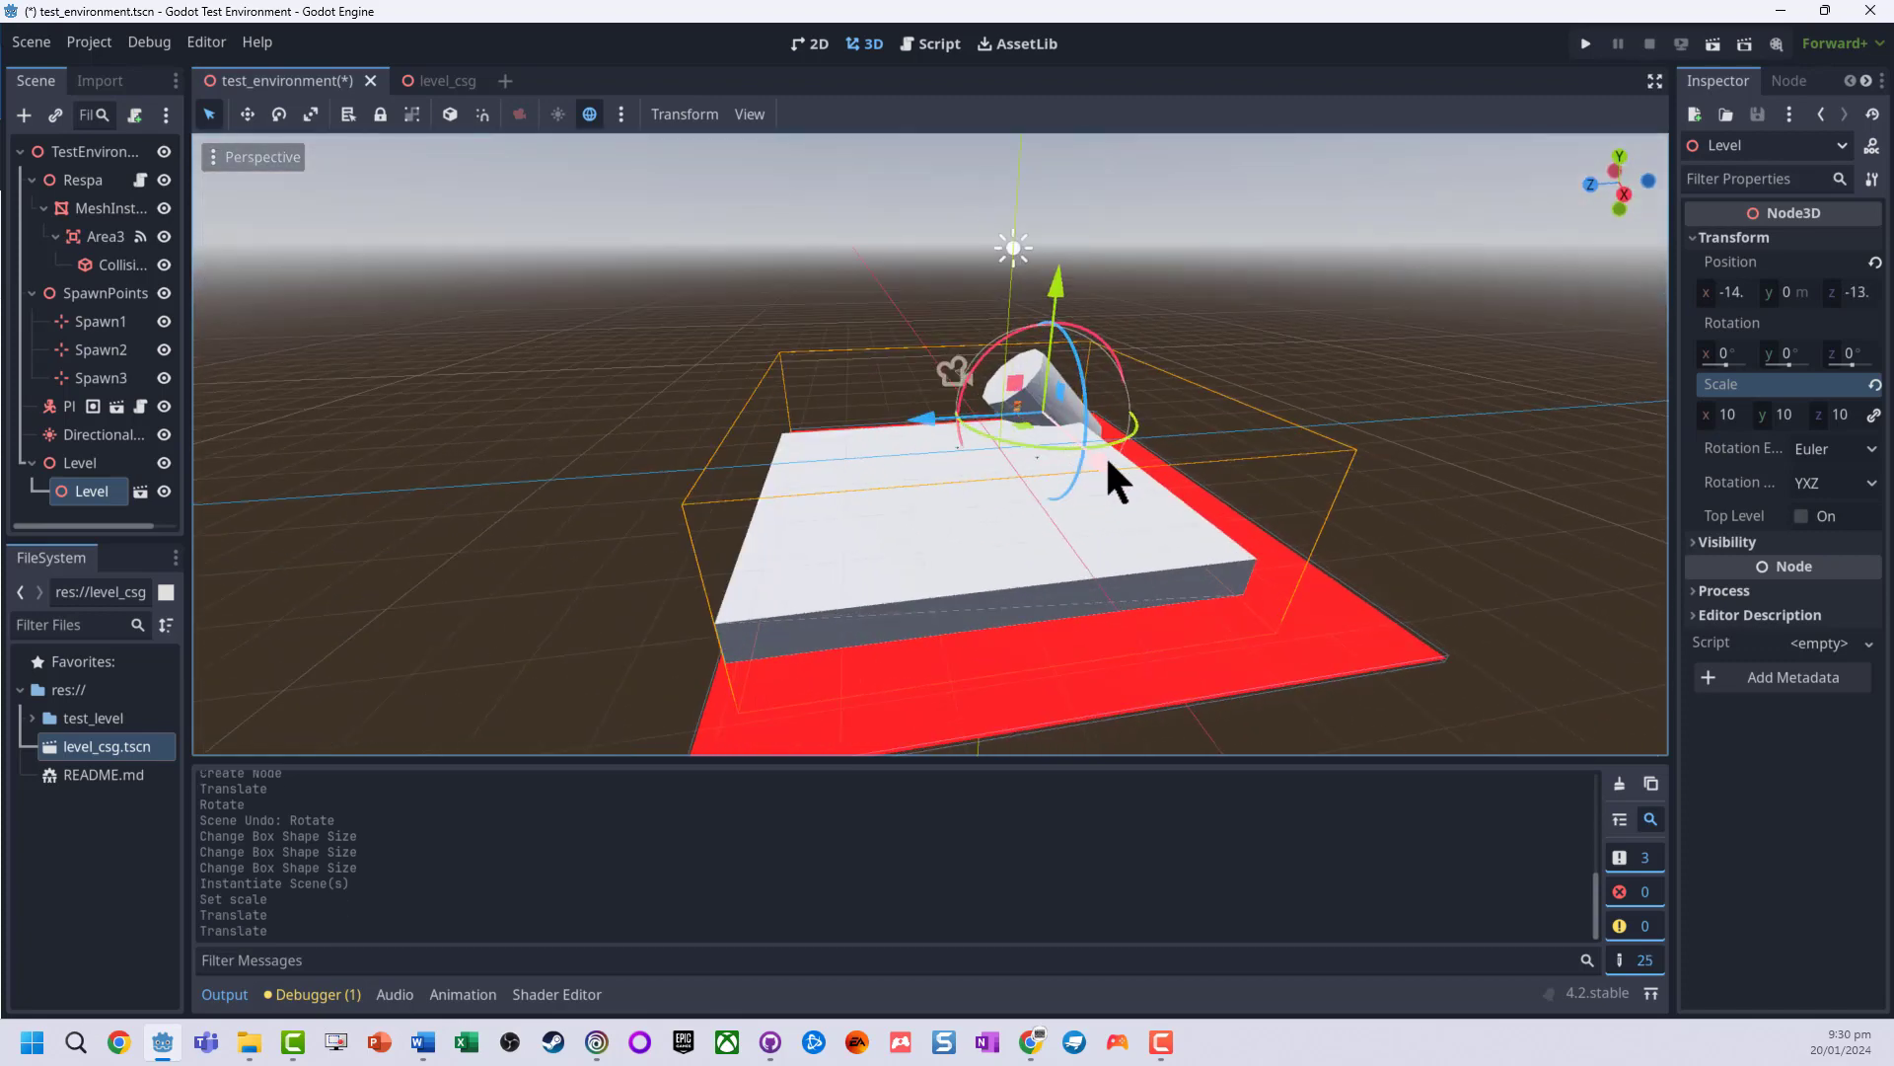
{"action": "left_click_drag", "start_coordinate": [1107, 464], "coordinate": [1078, 451]}
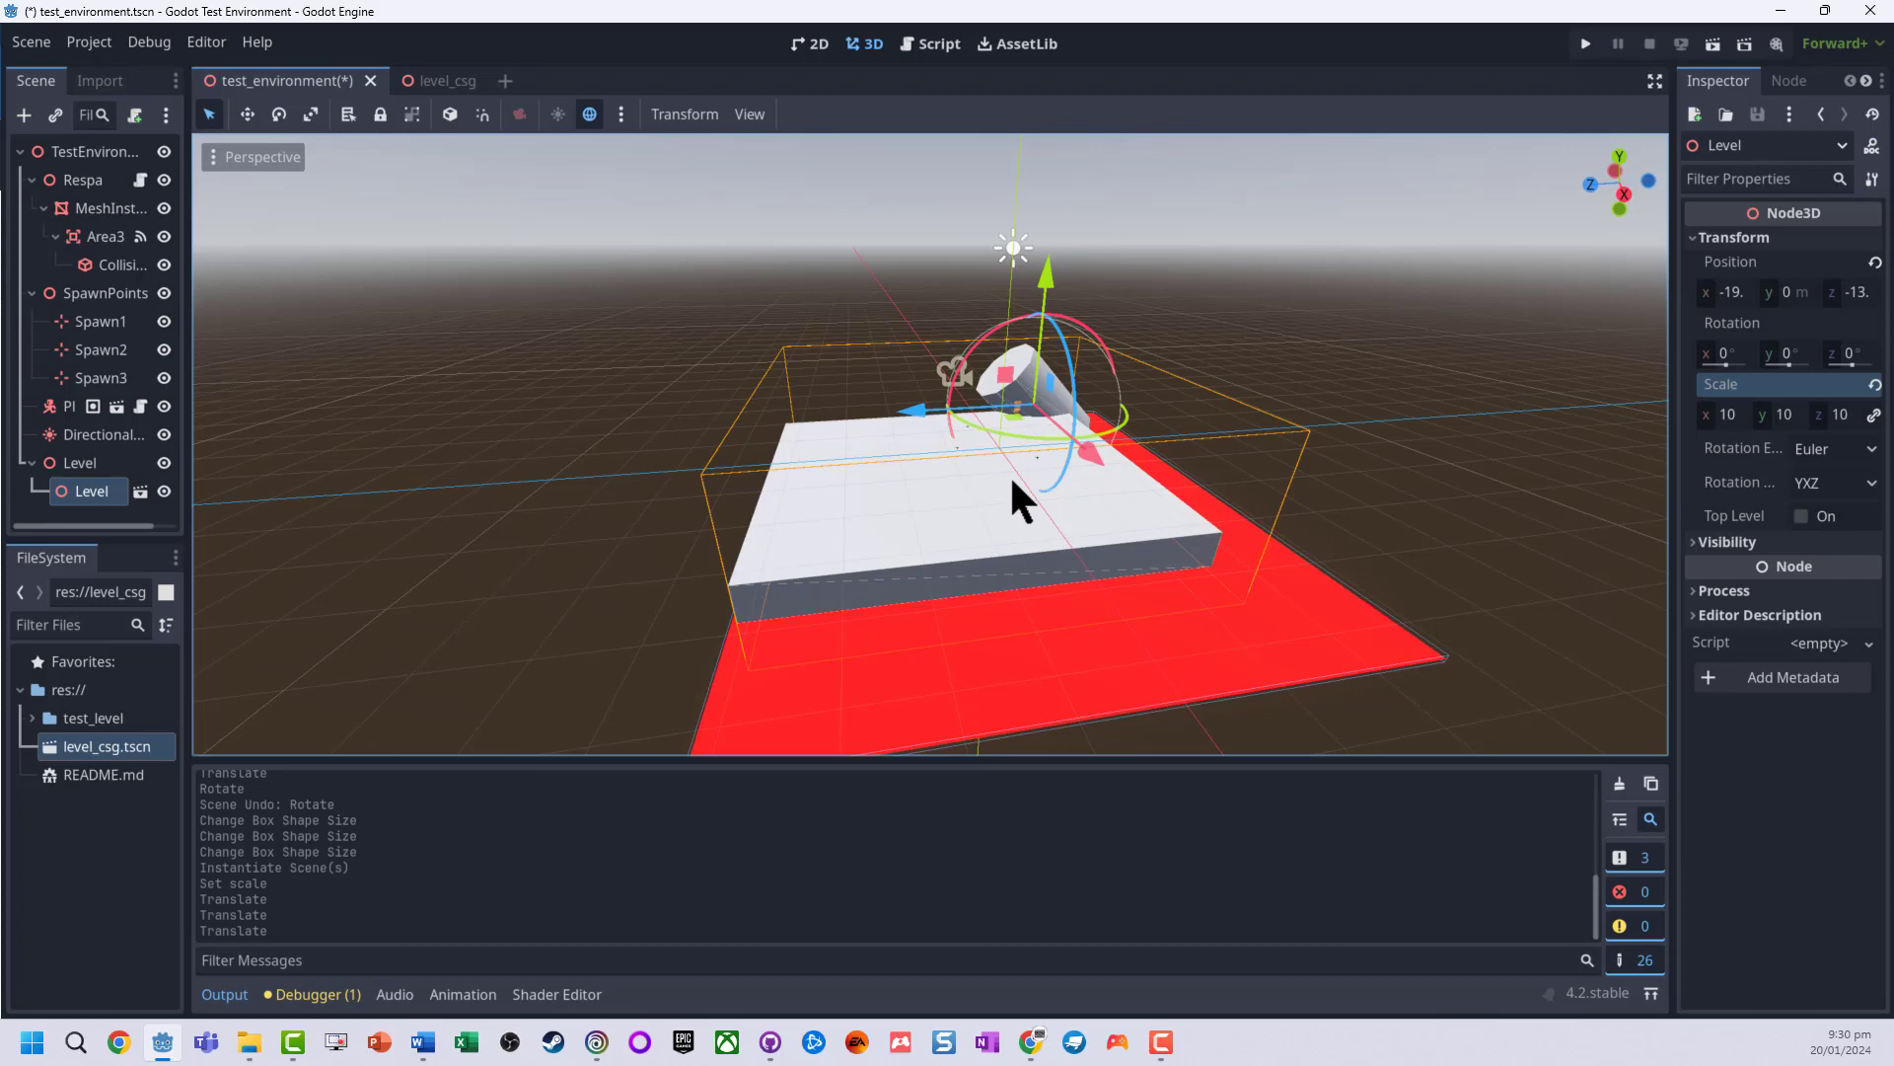
Test-run the environment, then enable Use Collision on level_csg's CSGCombiner3D.
{"action": "key", "text": "F5"}
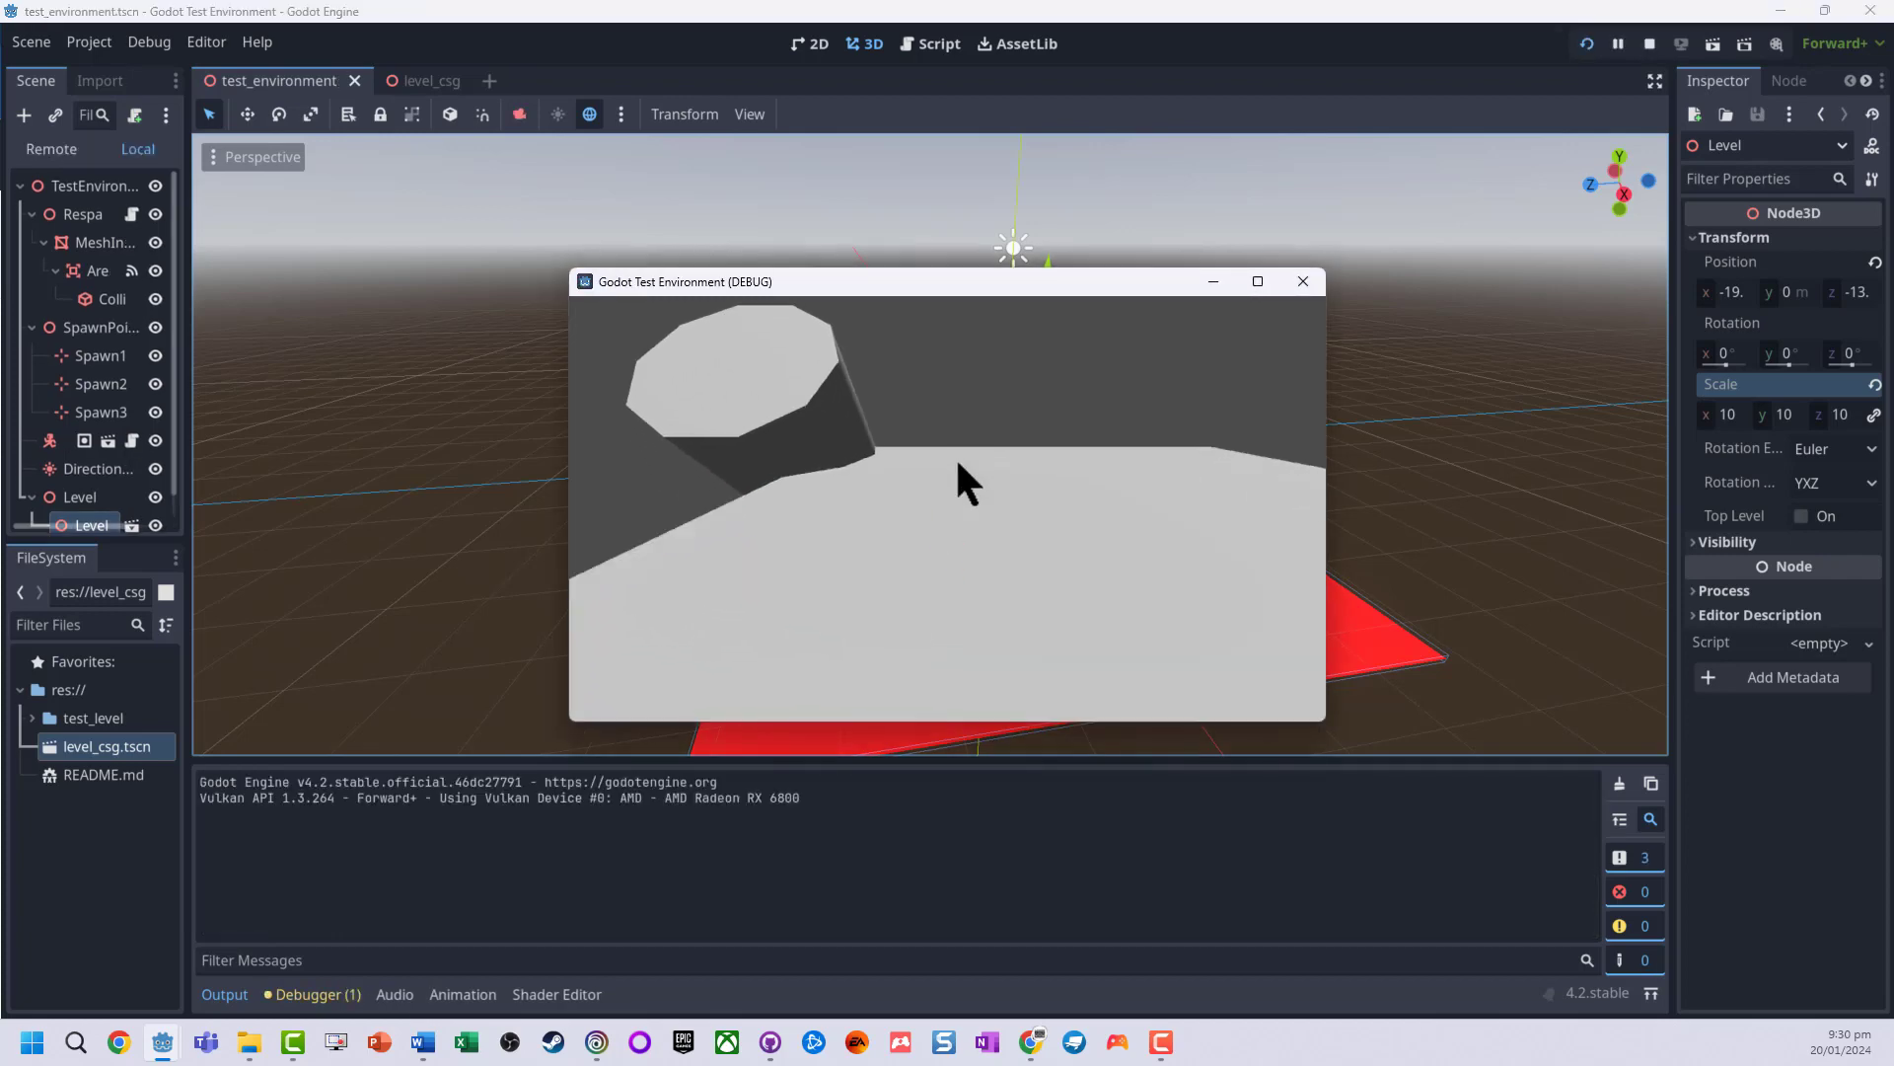
{"action": "left_click", "coordinate": [1303, 281]}
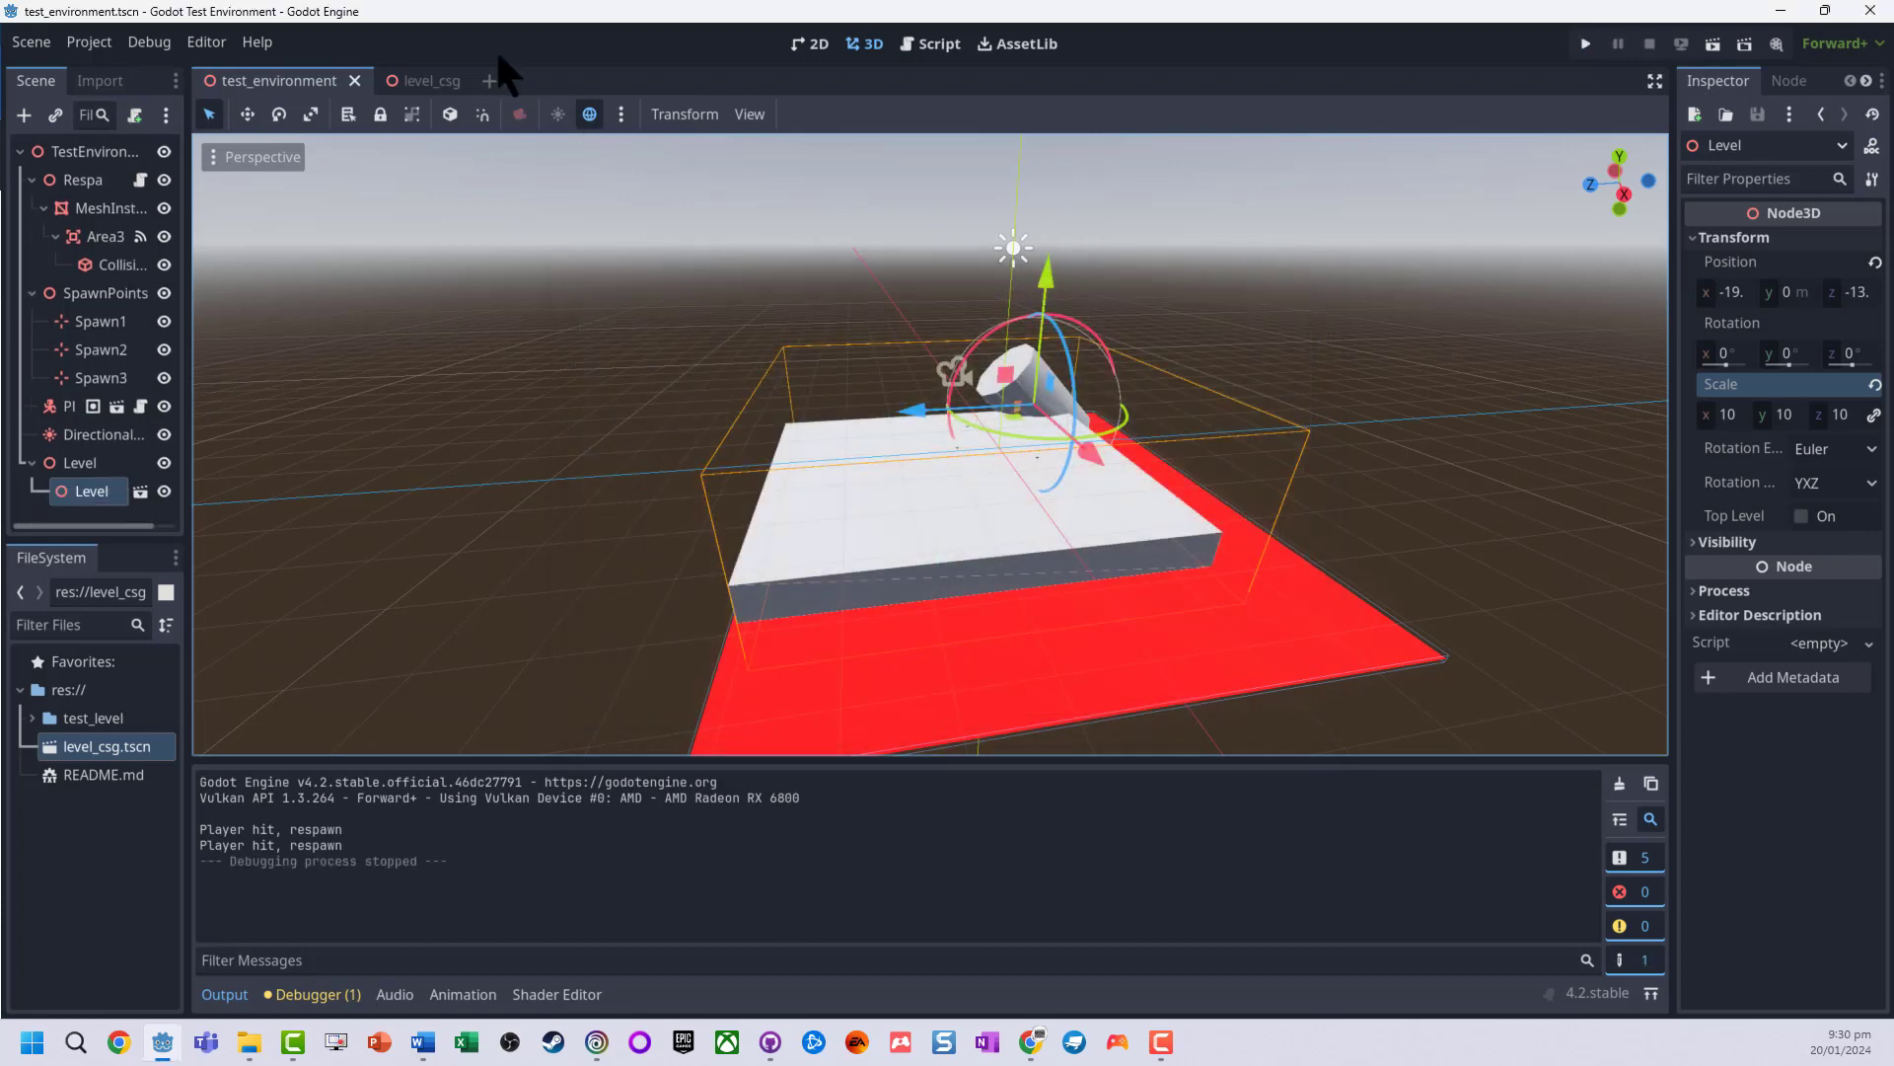
{"action": "left_click", "coordinate": [434, 79]}
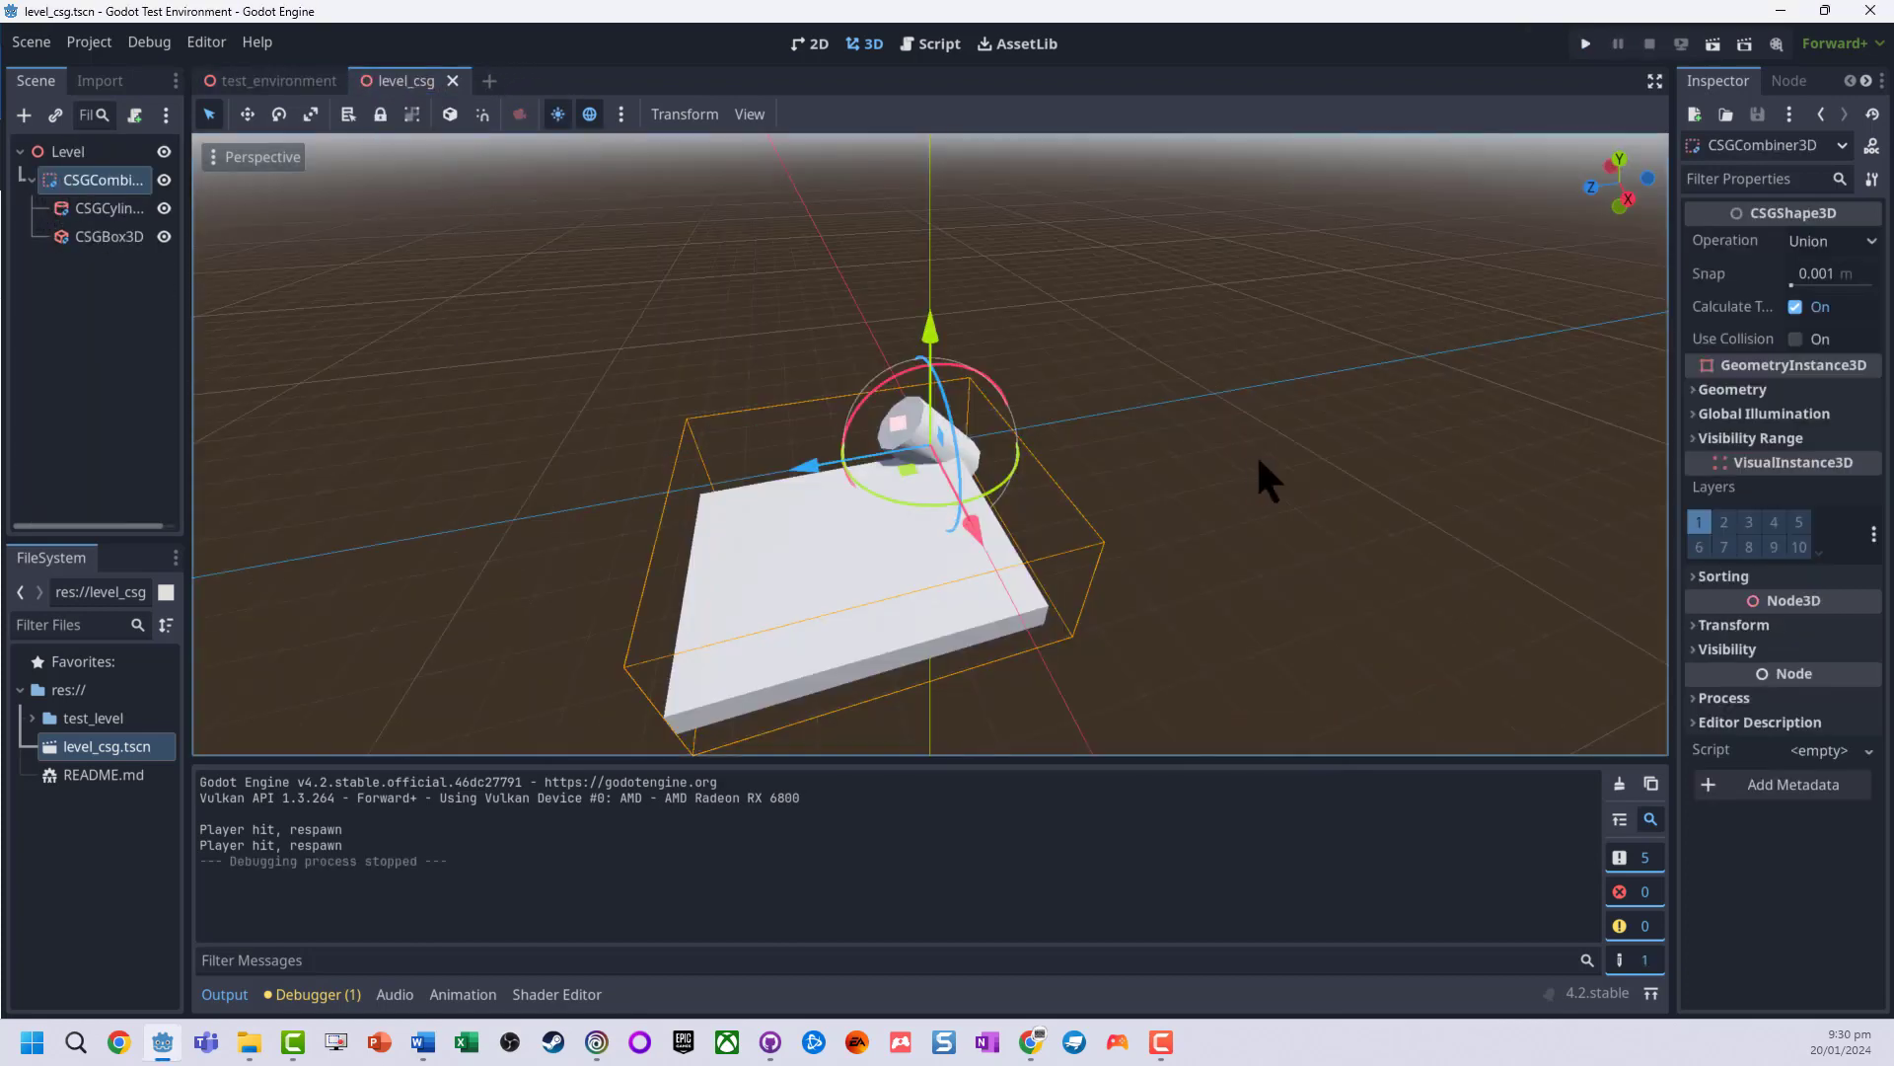
{"action": "left_click", "coordinate": [1796, 338]}
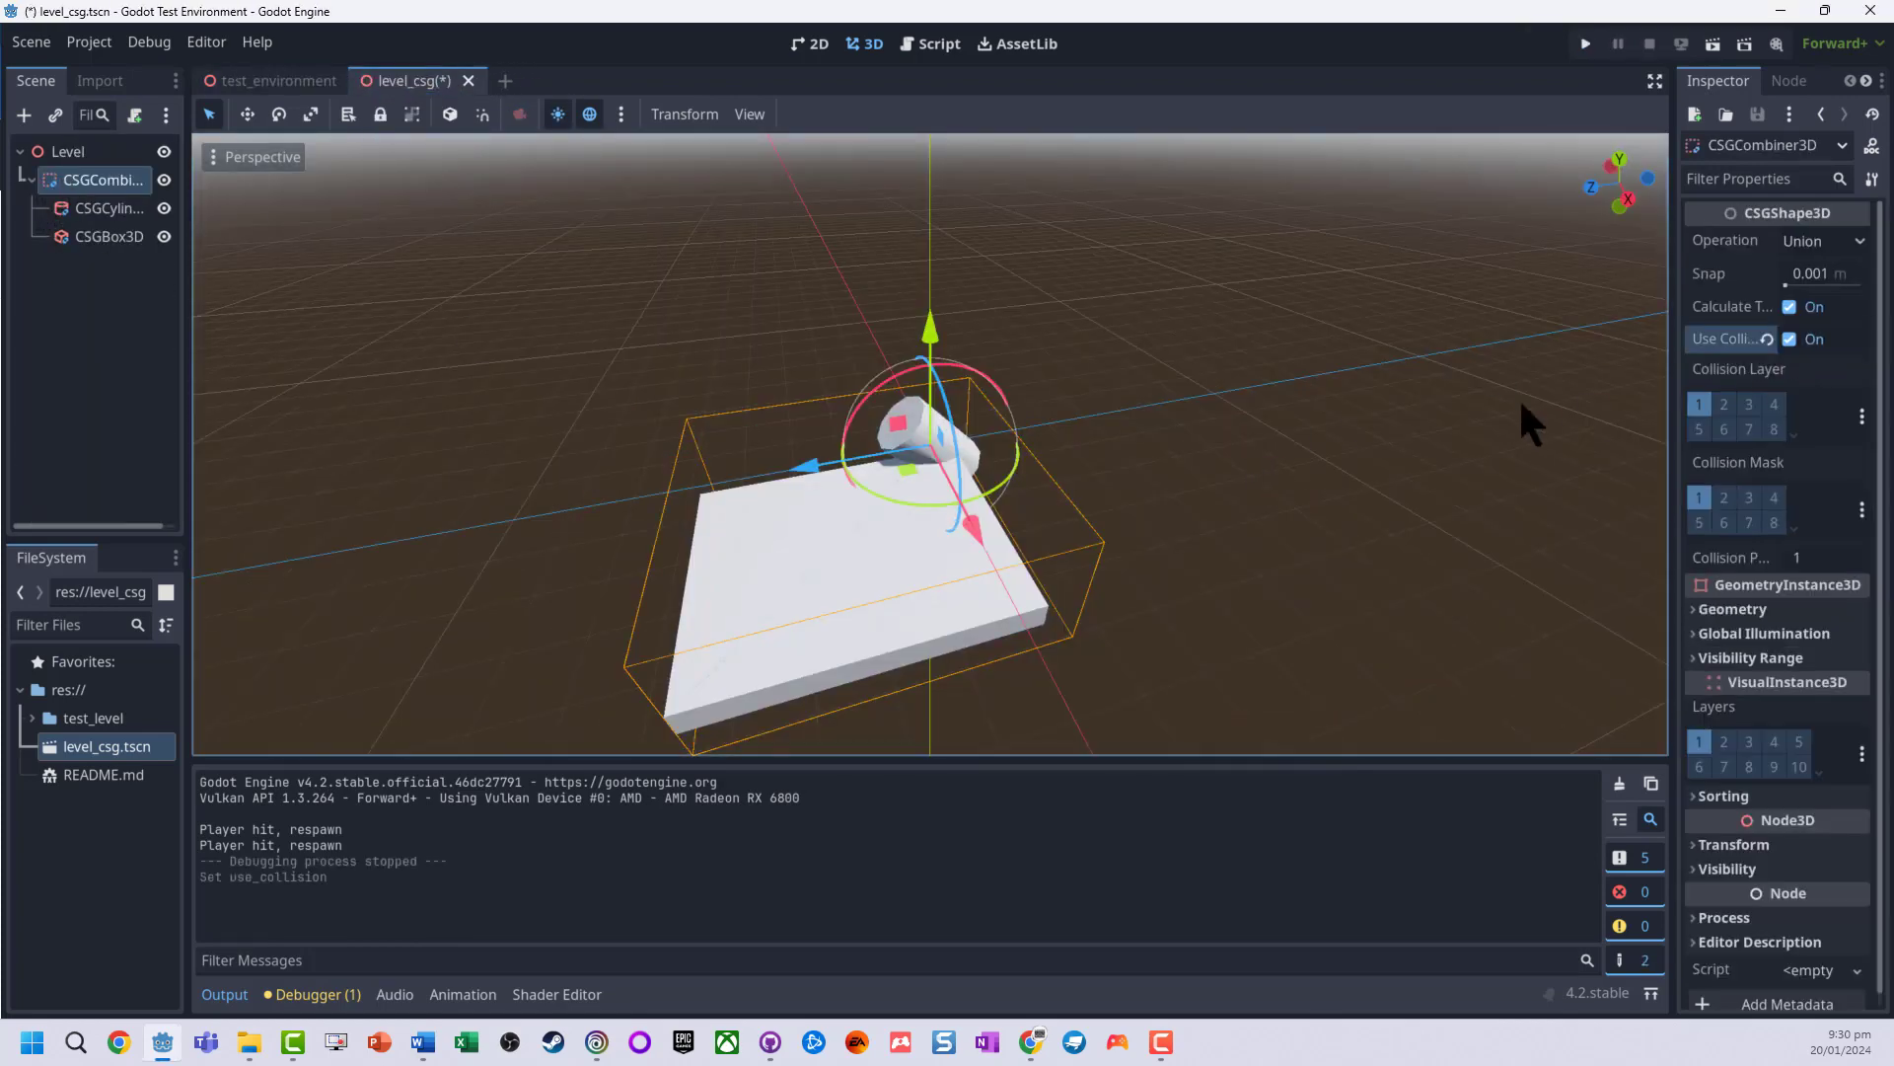
Save and run the game, walking the player across the slab toward the cylinder.
{"action": "key", "text": "F5"}
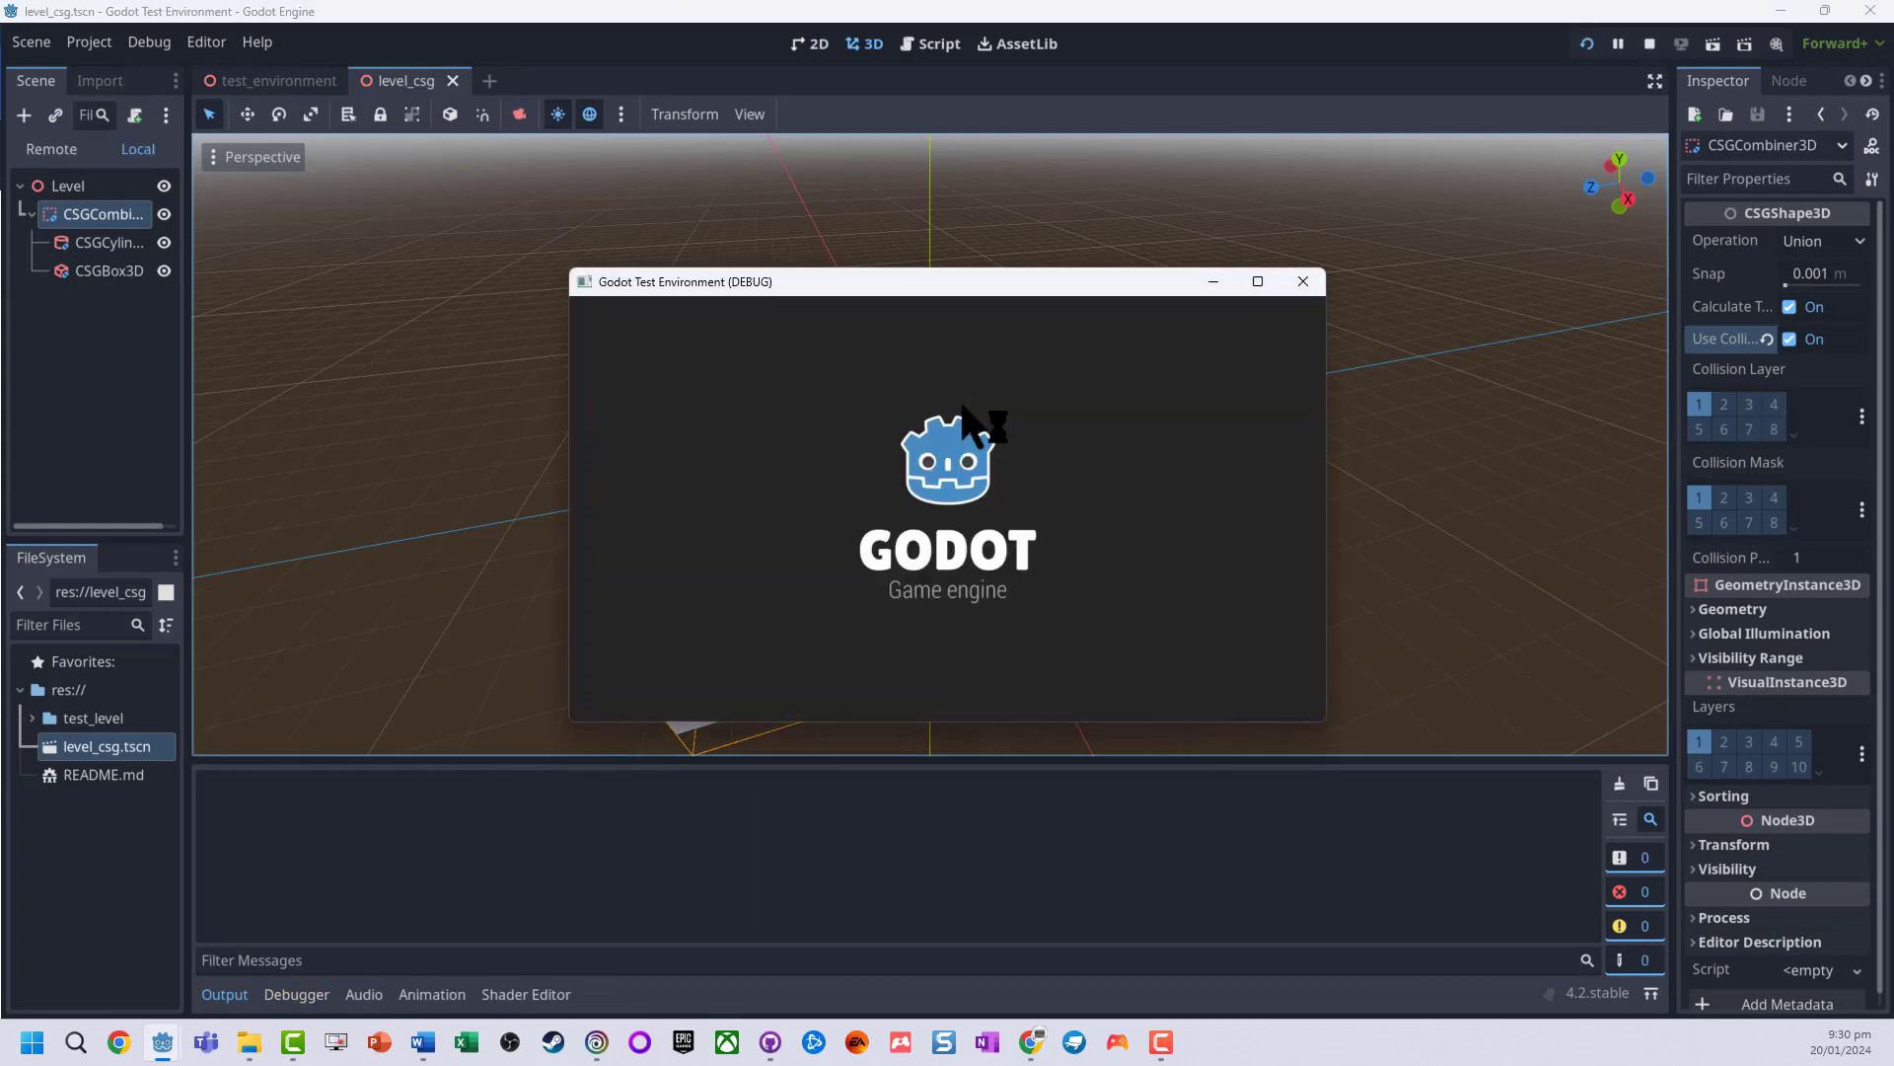
{"action": "key", "text": "w"}
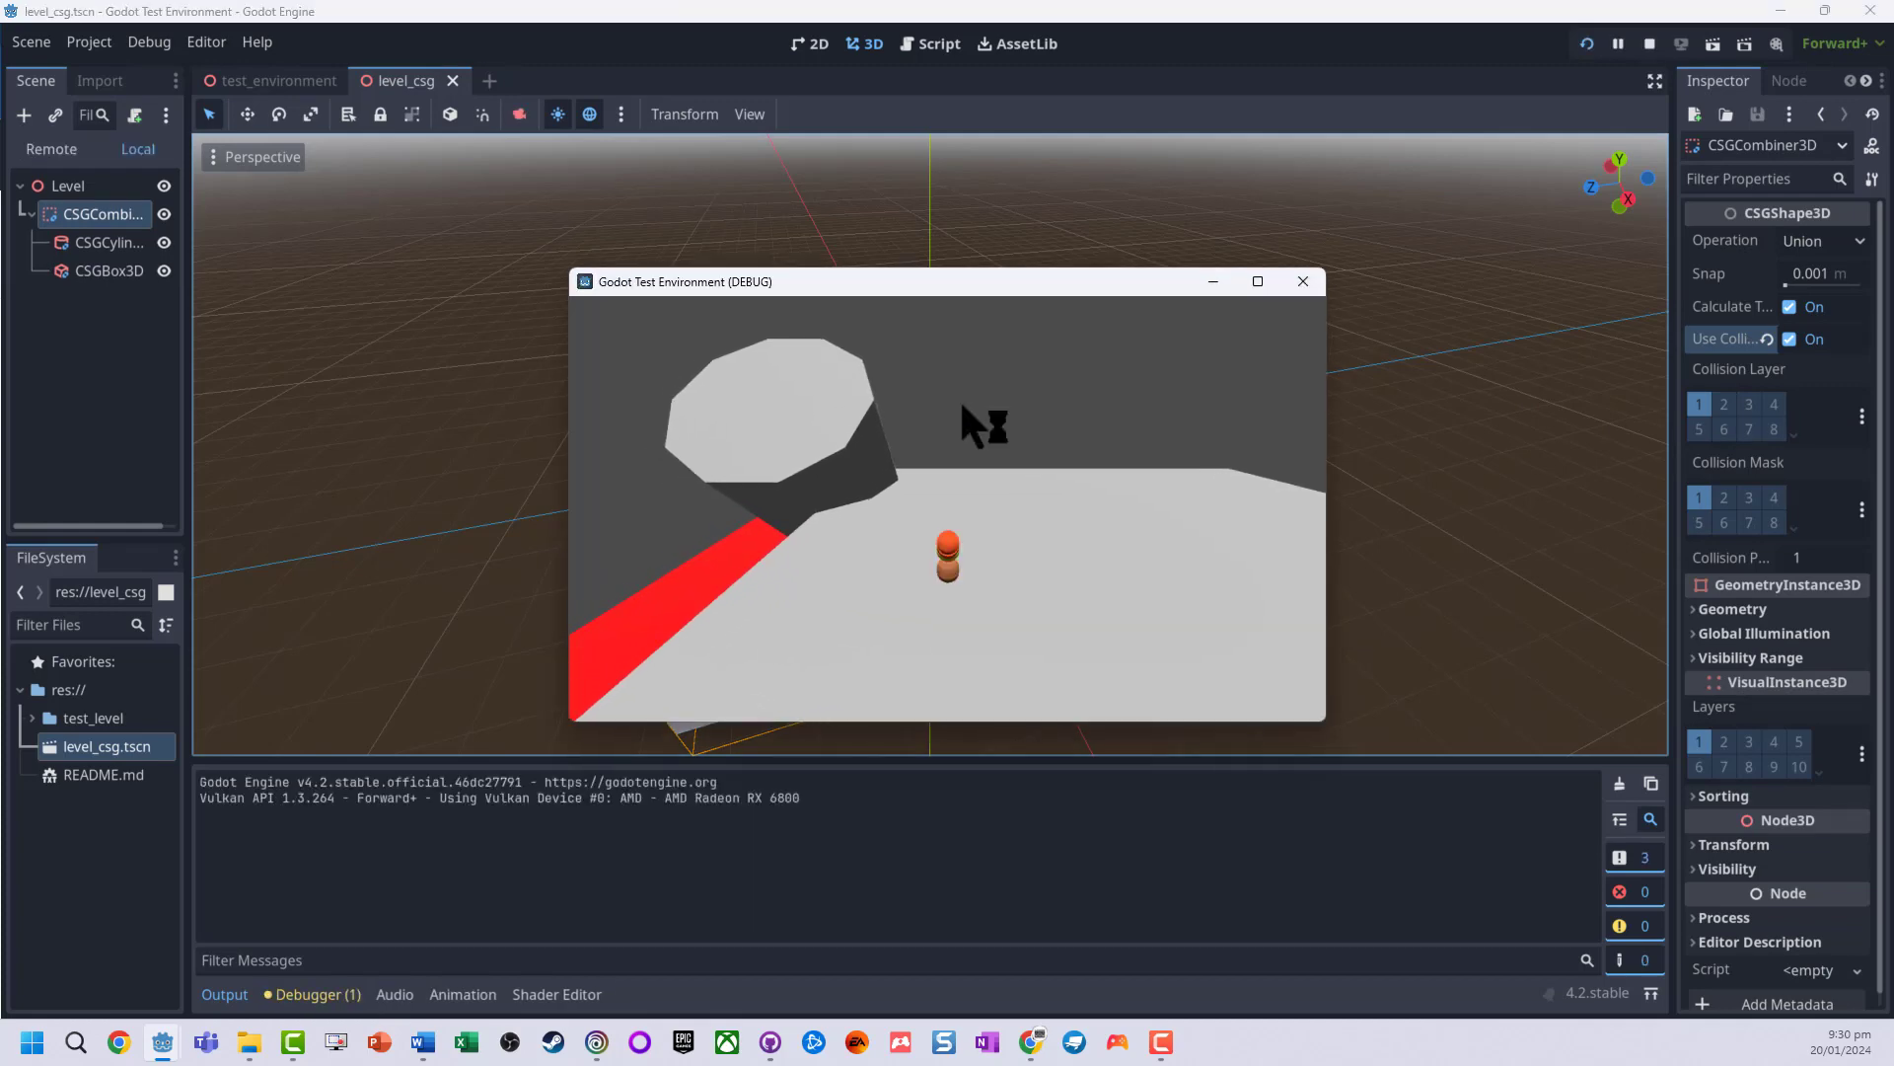
{"action": "key", "text": "w"}
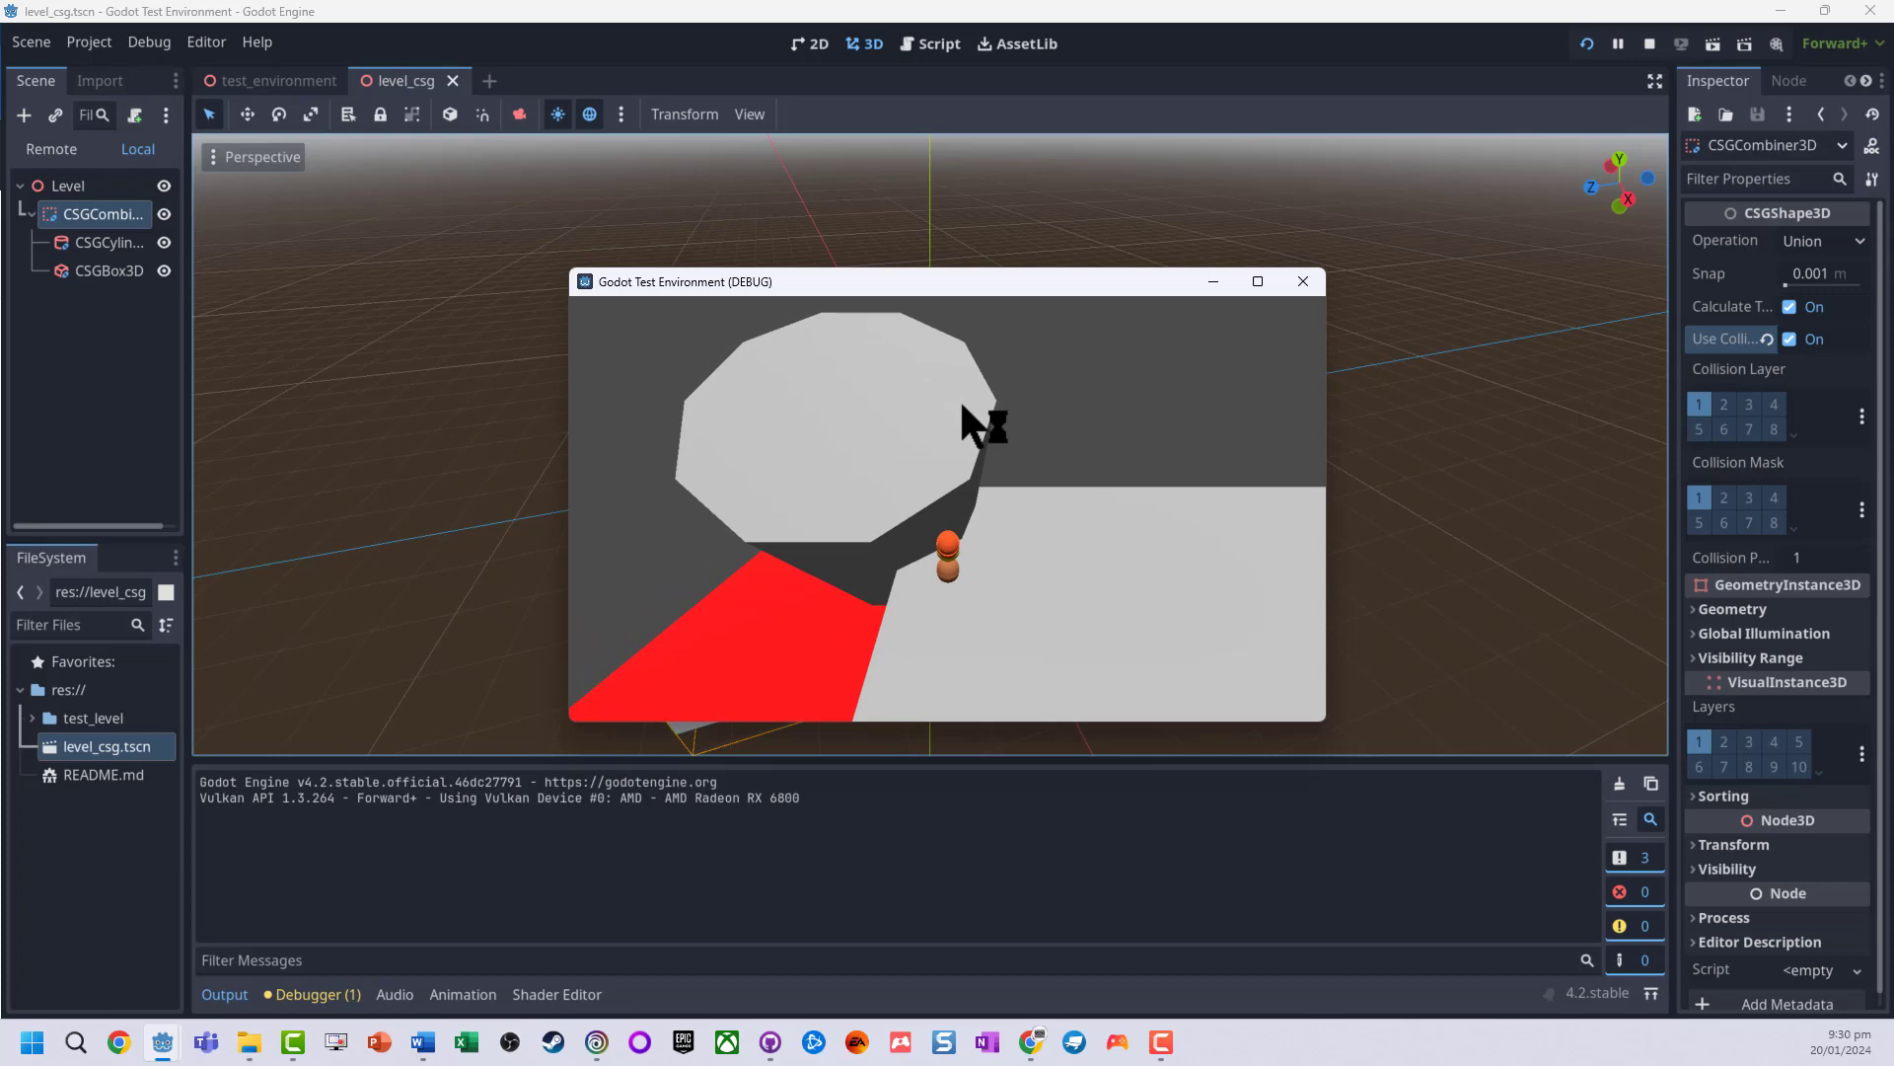
{"action": "key", "text": "w"}
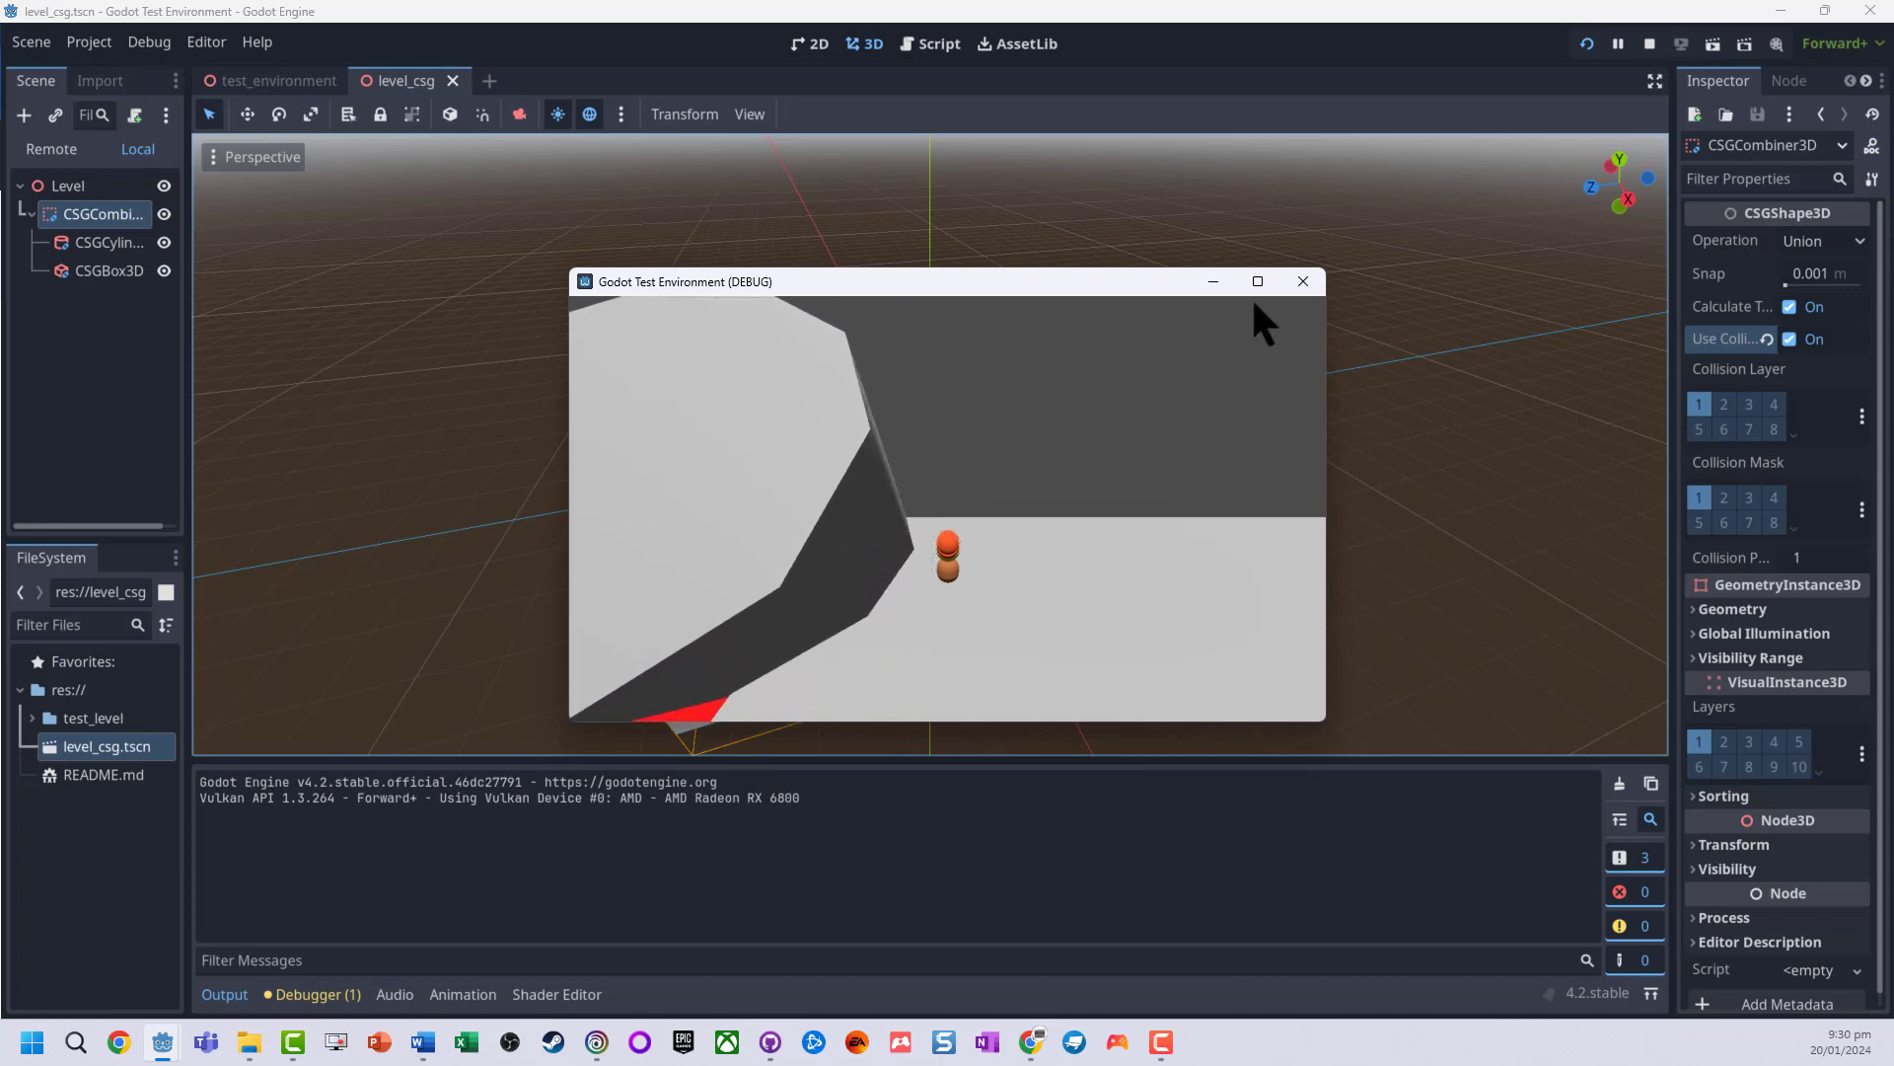
{"action": "left_click", "coordinate": [1302, 281]}
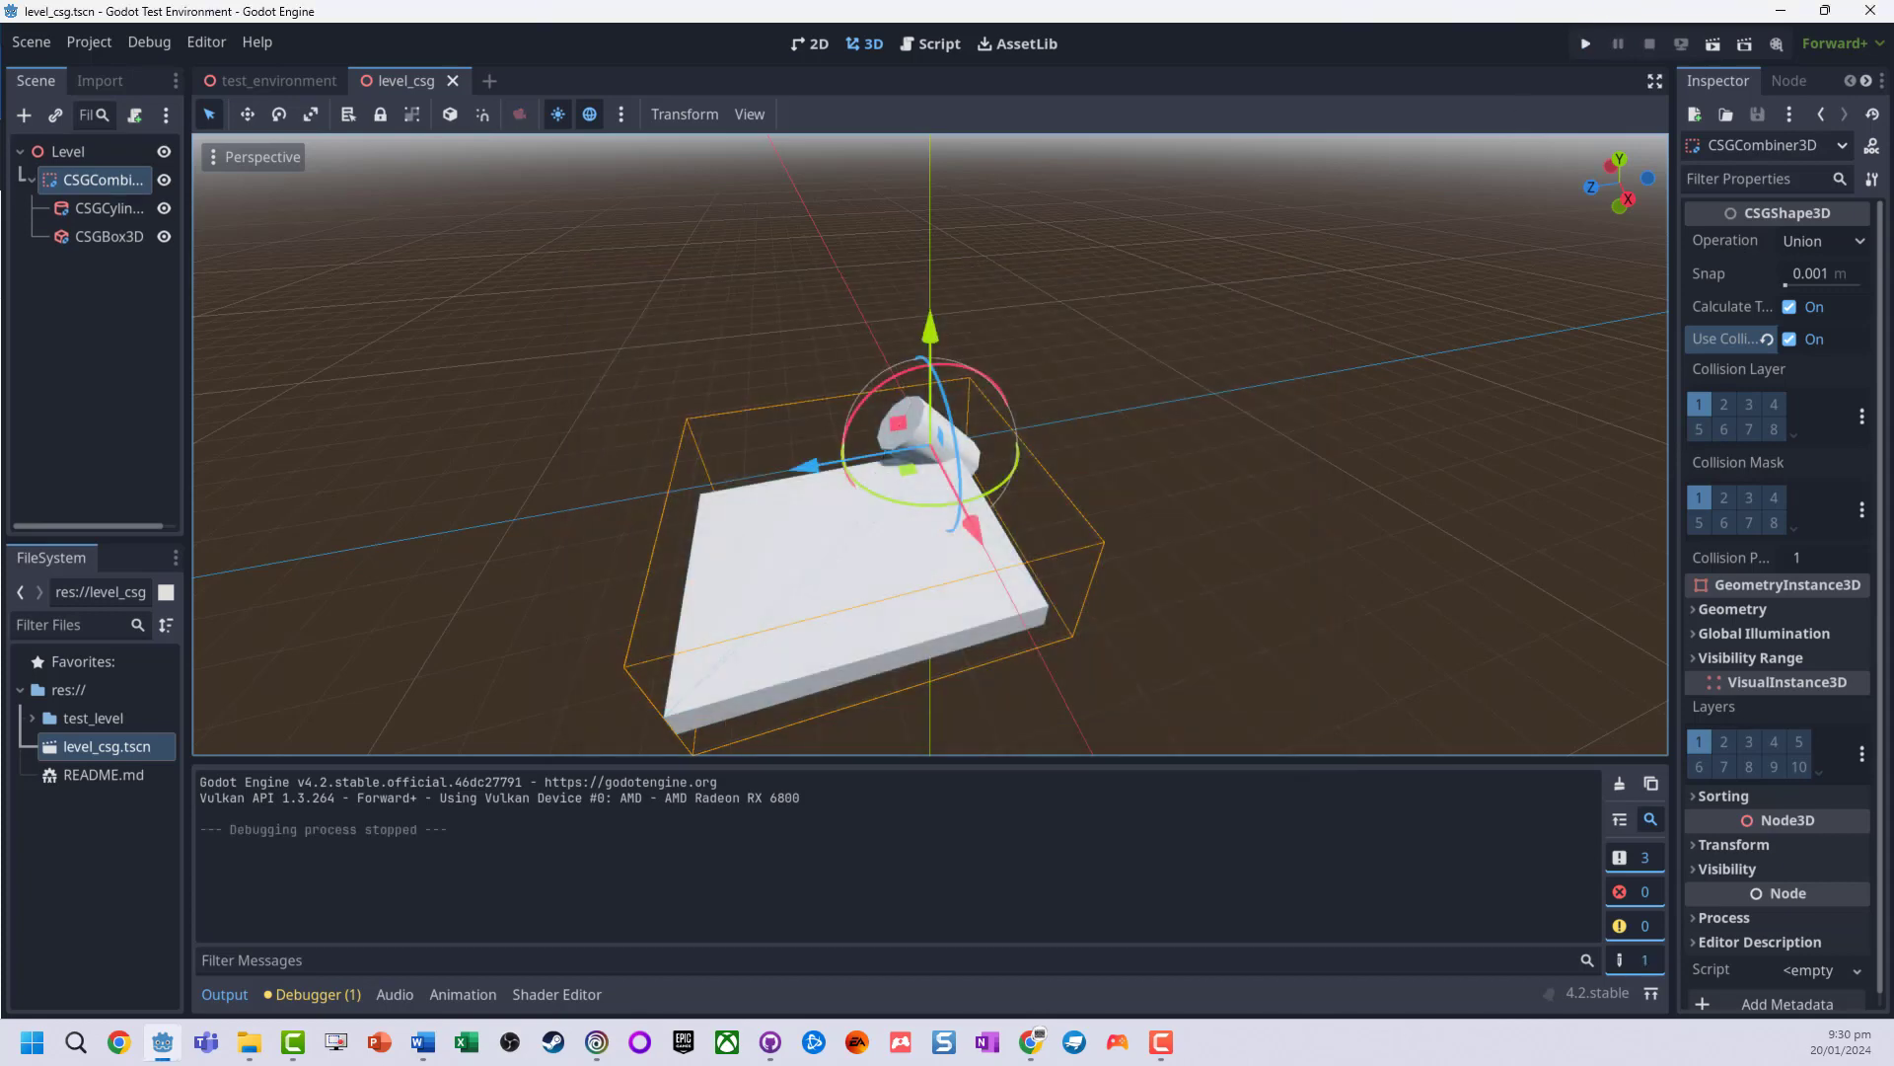